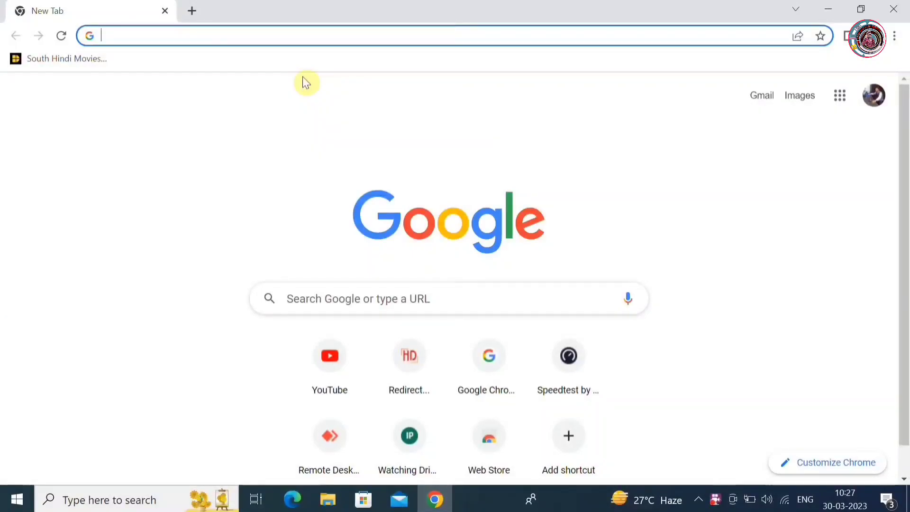
Step: Search Google for 'online pancard' and open the 'Online PAN application - NSDL' result
text(onli)
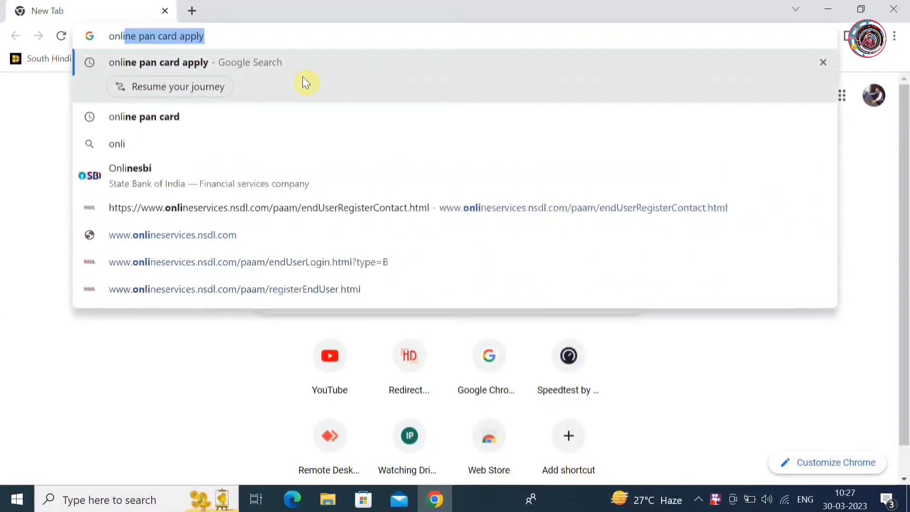
text(ne pan)
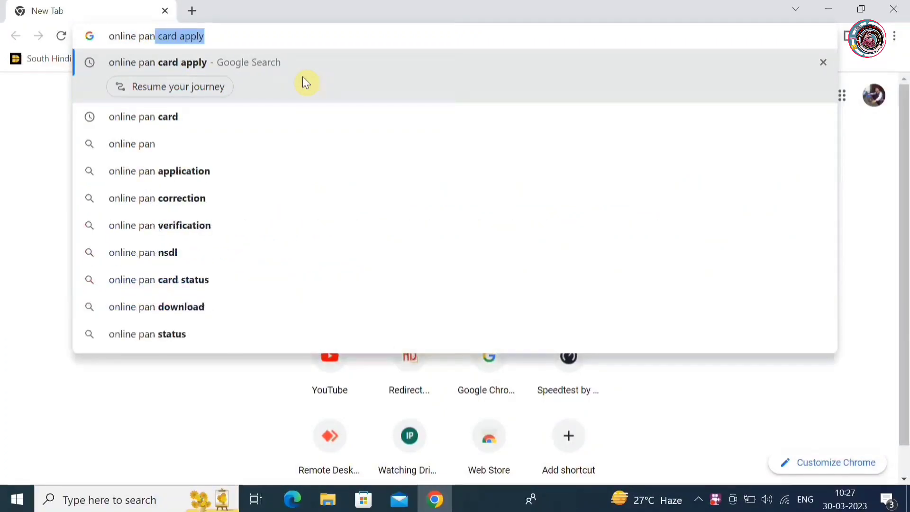
text(card)
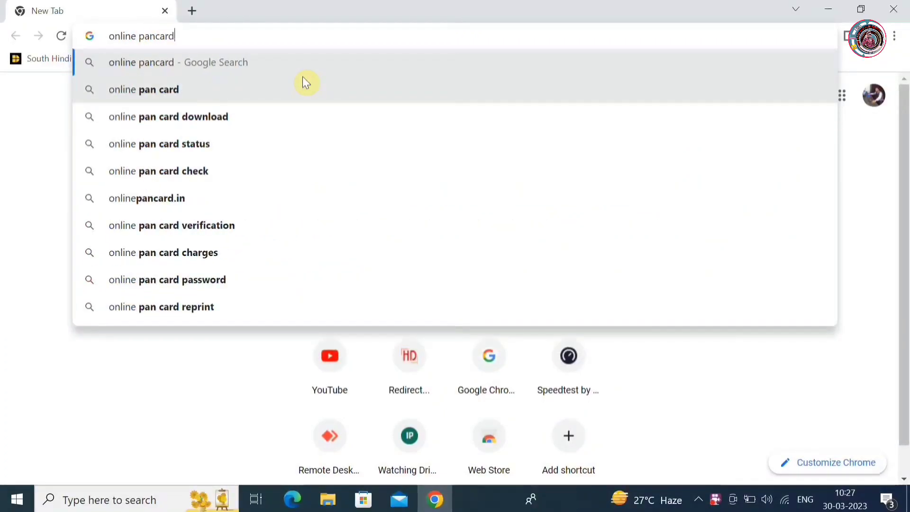
key(Return)
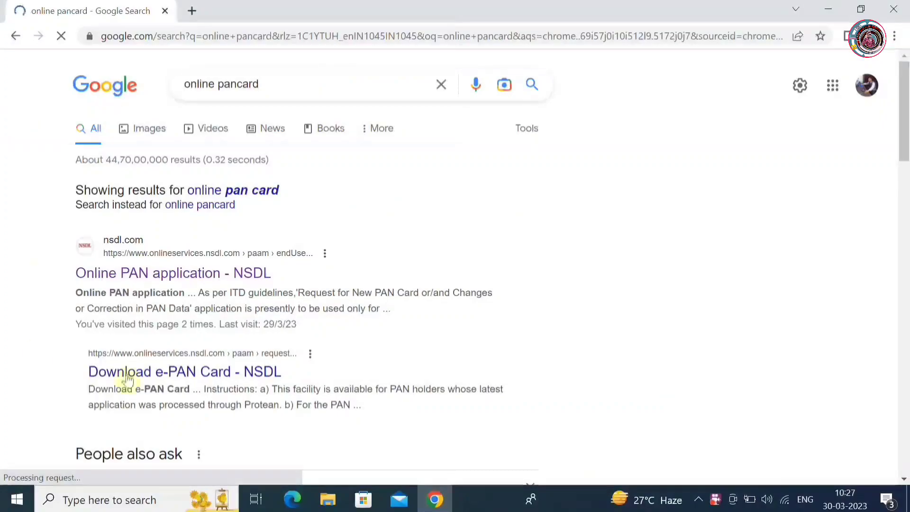
click(197, 278)
scroll(227, 254, down, 2)
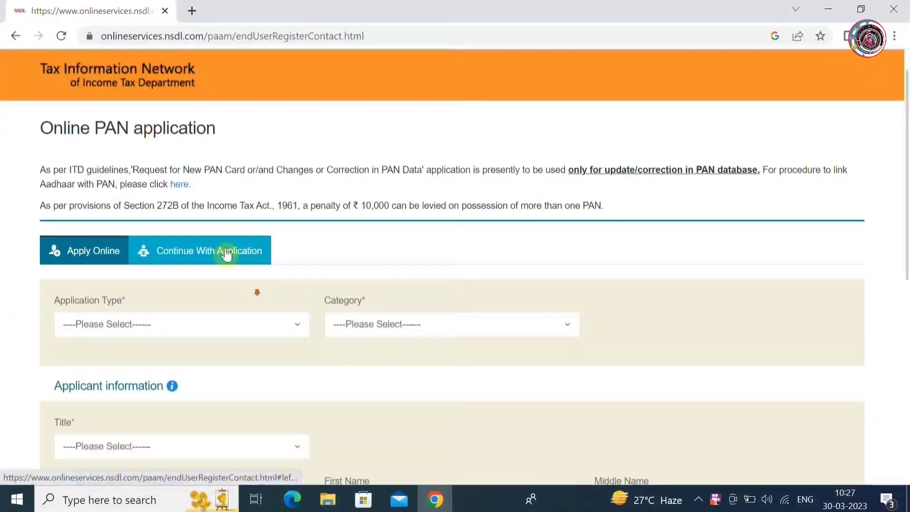
scroll(150, 237, down, 1)
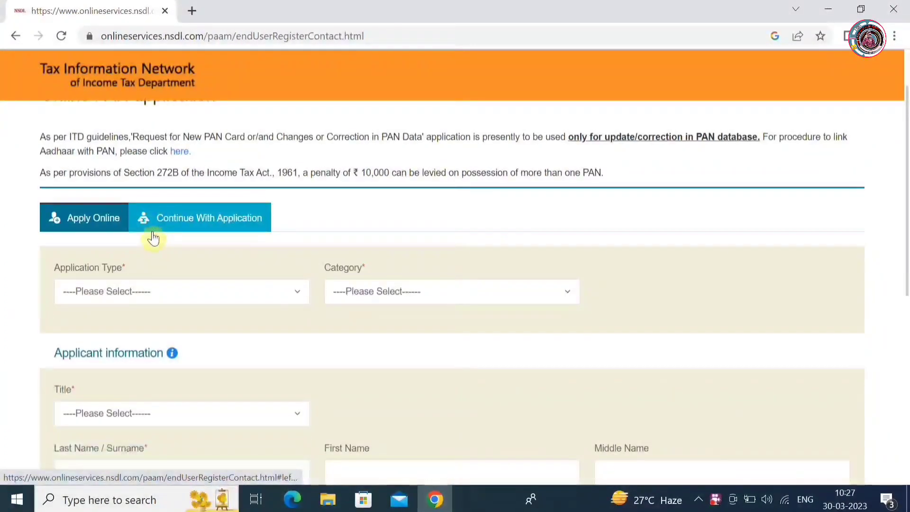
Step: Choose application type 'New PAN - Indian Citizen (Form 49A)' and category INDIVIDUAL
click(218, 296)
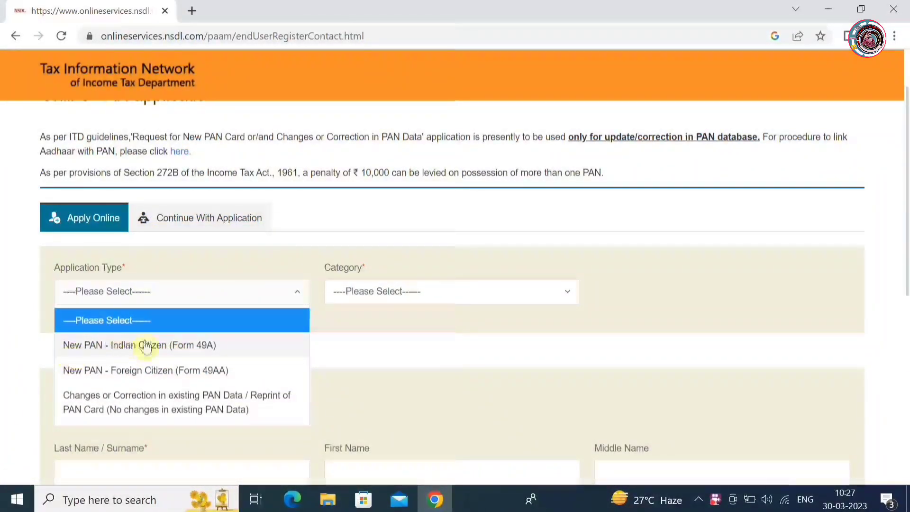
click(203, 354)
click(410, 292)
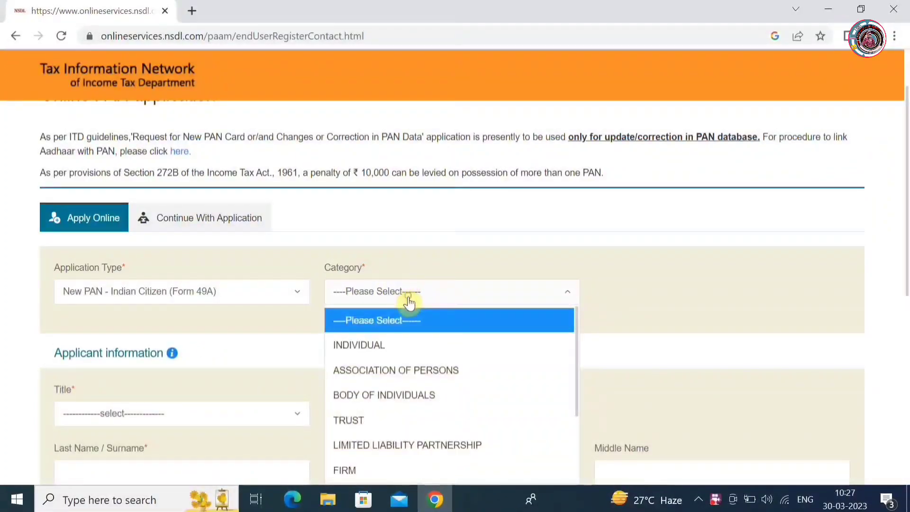
click(376, 353)
scroll(367, 357, down, 3)
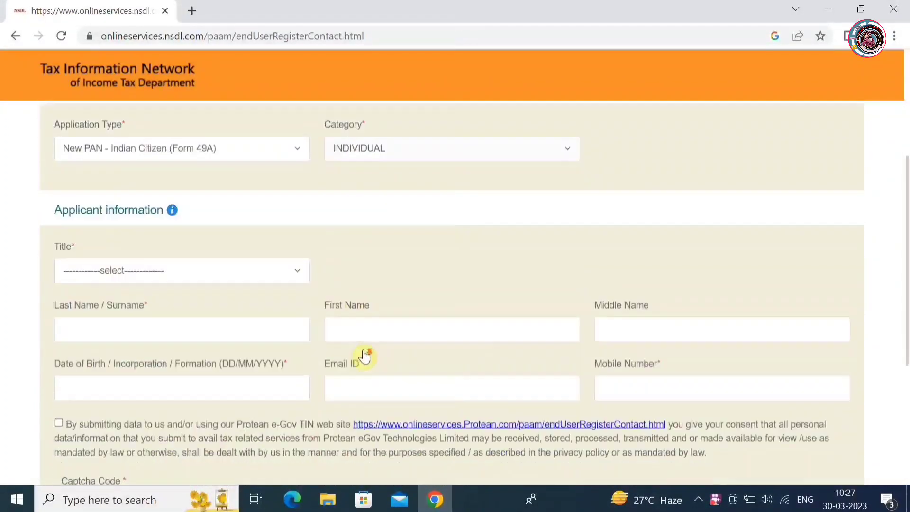
Step: Select the title Smt and enter the applicant's surname in Last Name
click(245, 278)
click(90, 350)
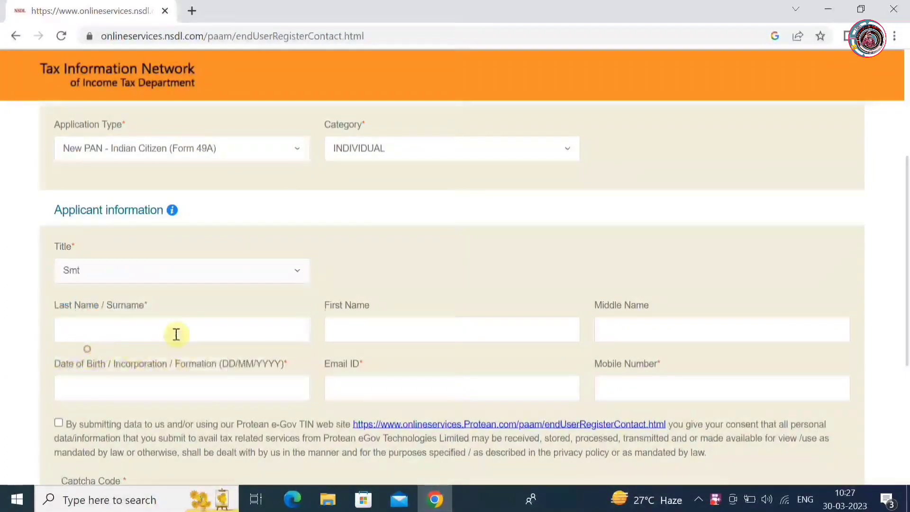
click(192, 326)
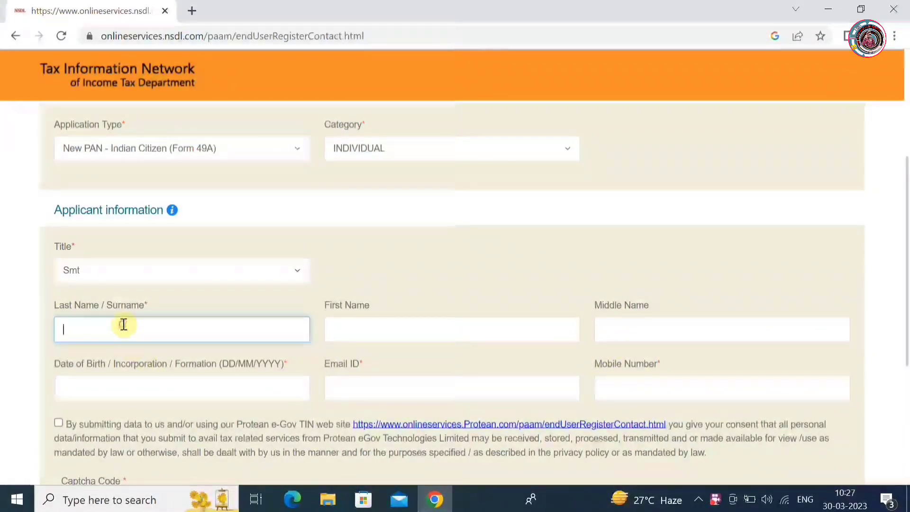
text(JAMANA)
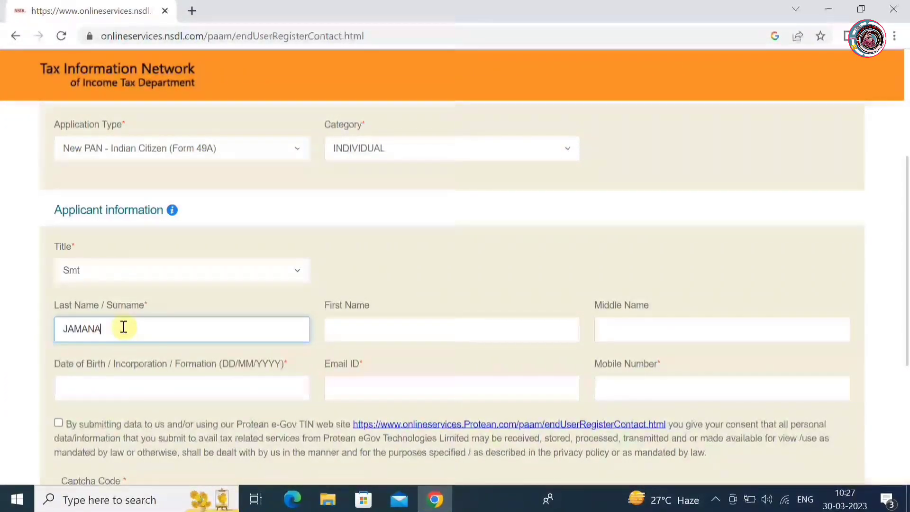
Step: Pick the applicant's date of birth in the calendar, selecting year and day 1
click(199, 389)
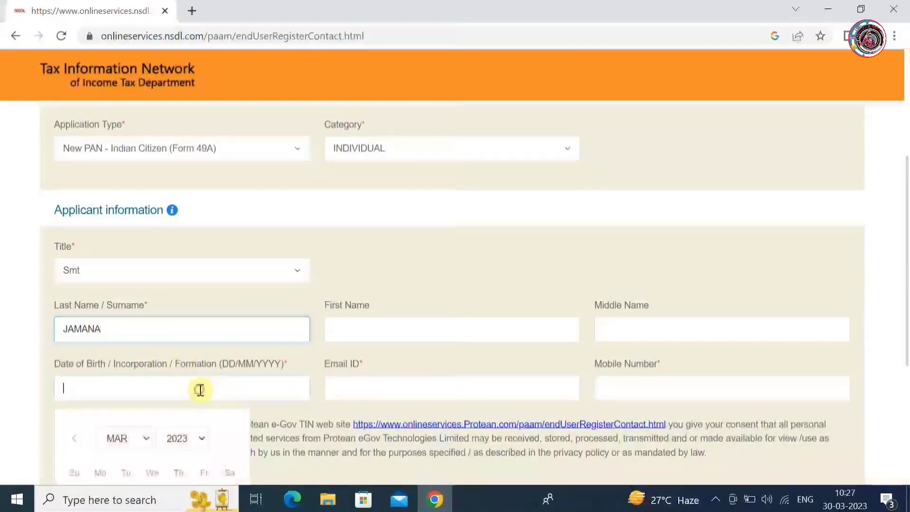
scroll(204, 393, down, 3)
click(205, 296)
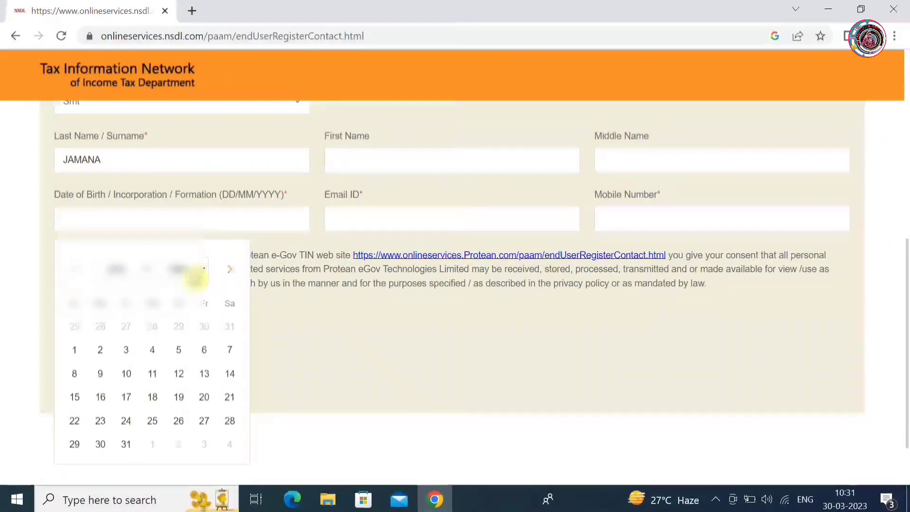
click(75, 349)
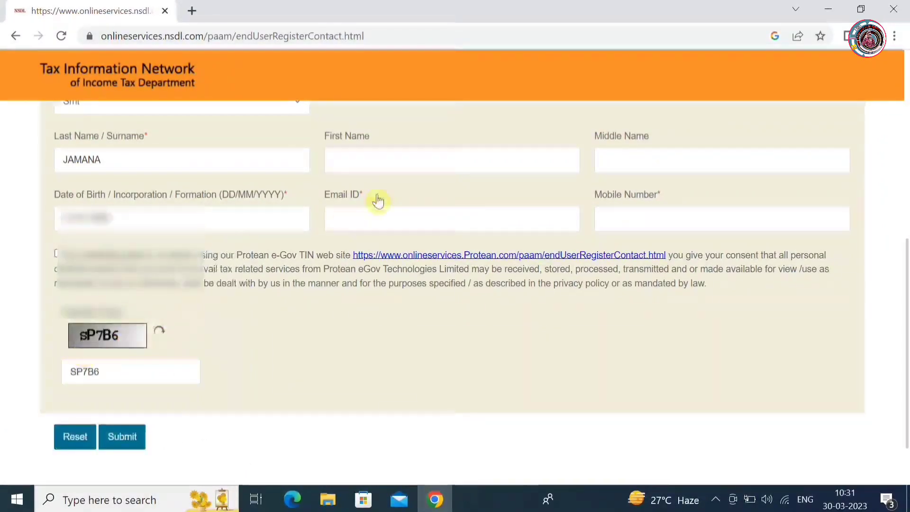
Step: Enter the applicant's e-mail and mobile number, tick consent, and submit the registration
click(387, 207)
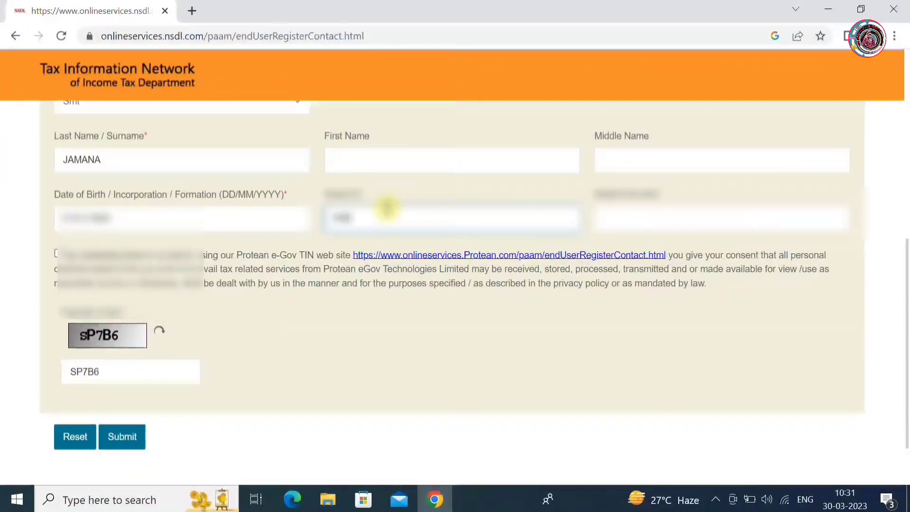
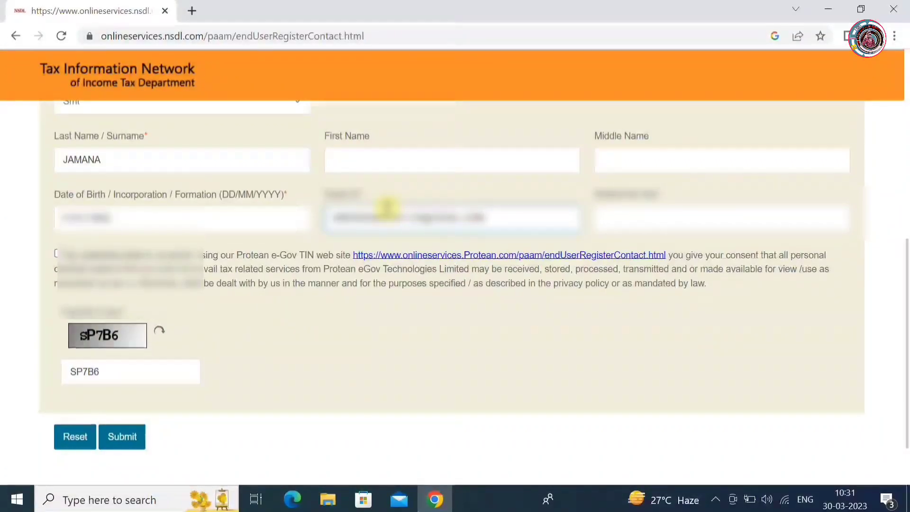
key(Tab)
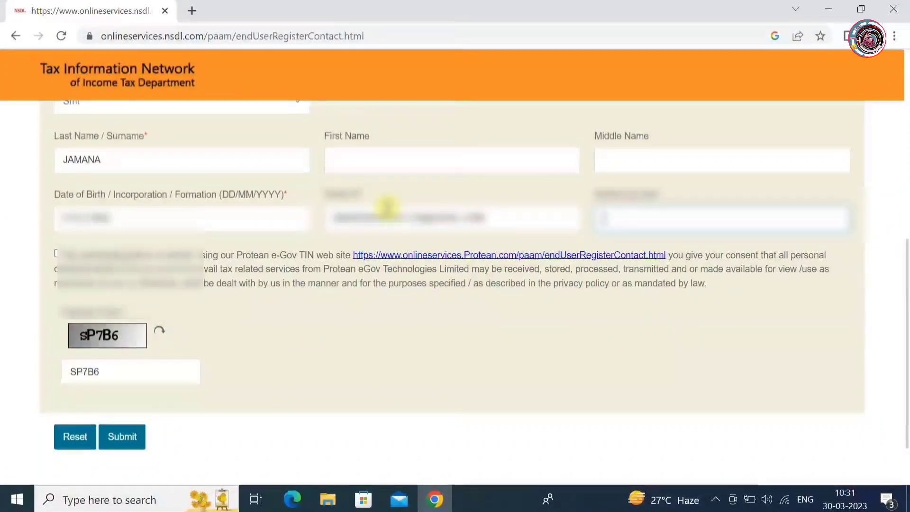
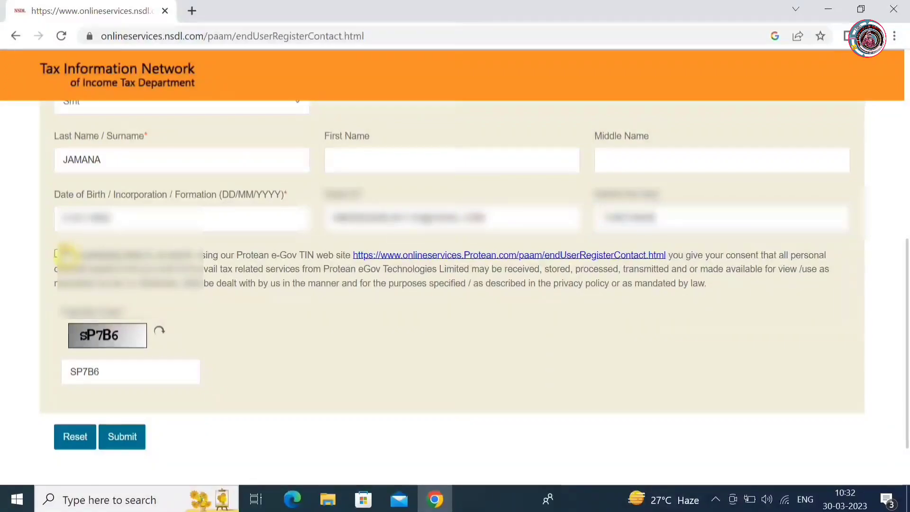
click(61, 254)
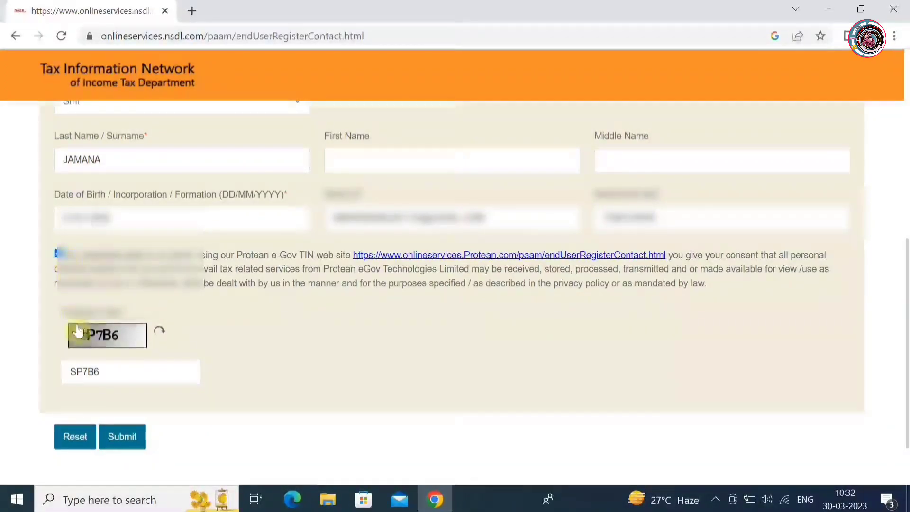
click(126, 438)
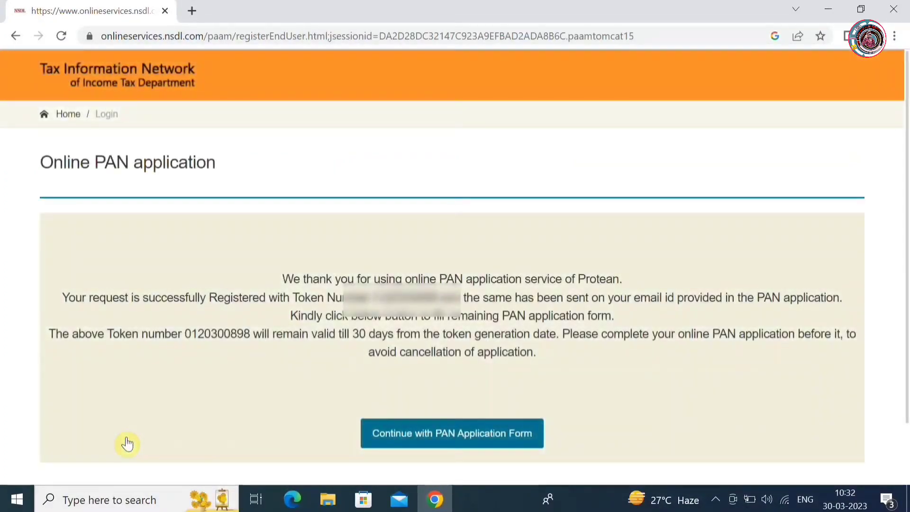
Step: Continue from the token confirmation page to the full PAN application form
scroll(266, 203, down, 2)
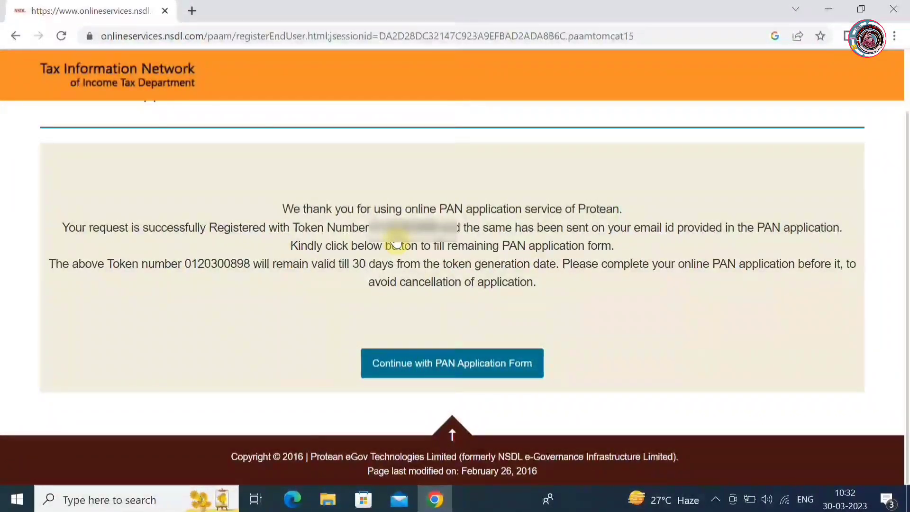
click(461, 365)
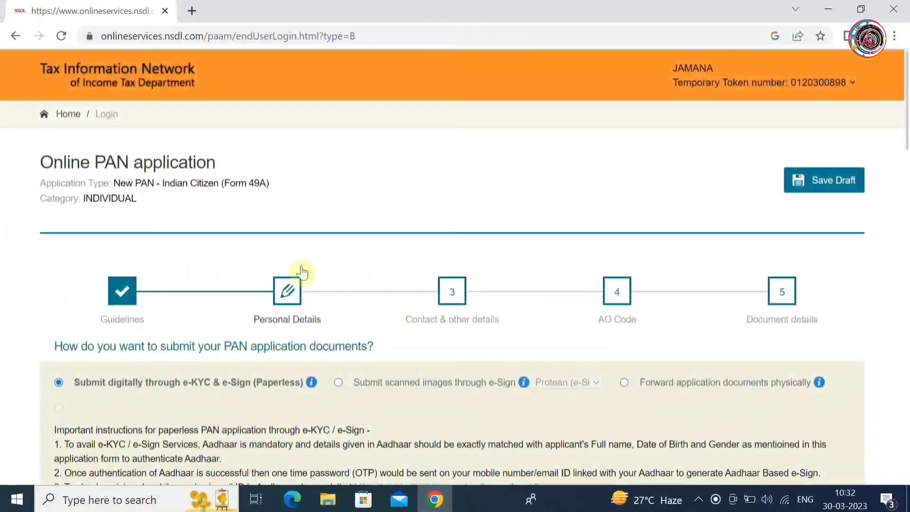
Step: Choose submitting scanned images through e-Sign, keeping Protean as the provider
scroll(396, 248, down, 6)
scroll(378, 281, up, 4)
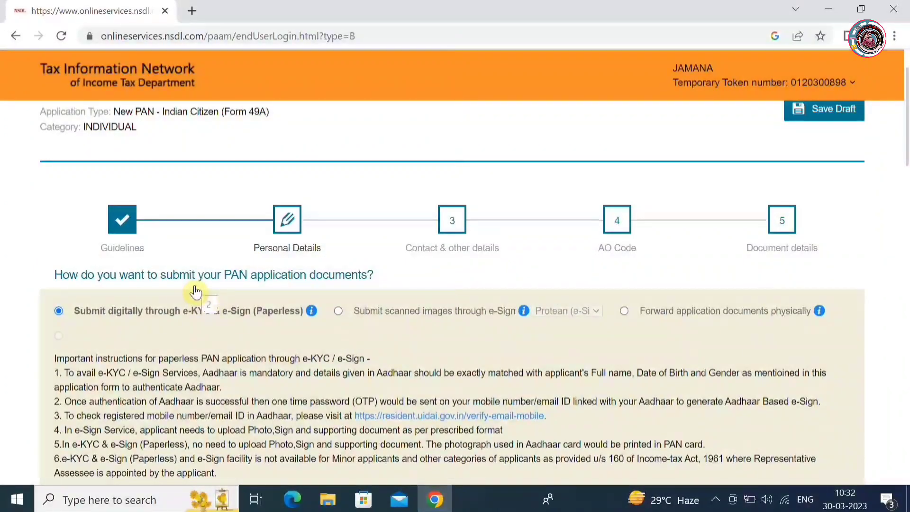
scroll(225, 291, down, 1)
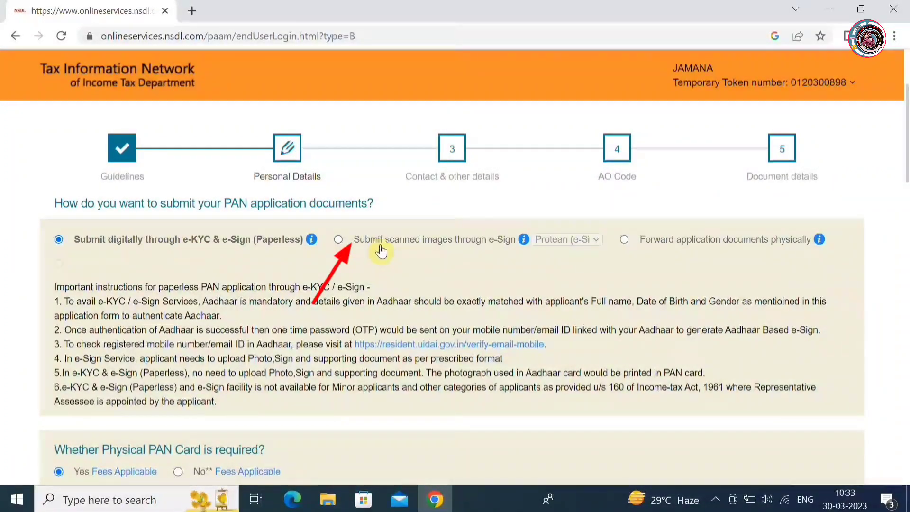
click(355, 241)
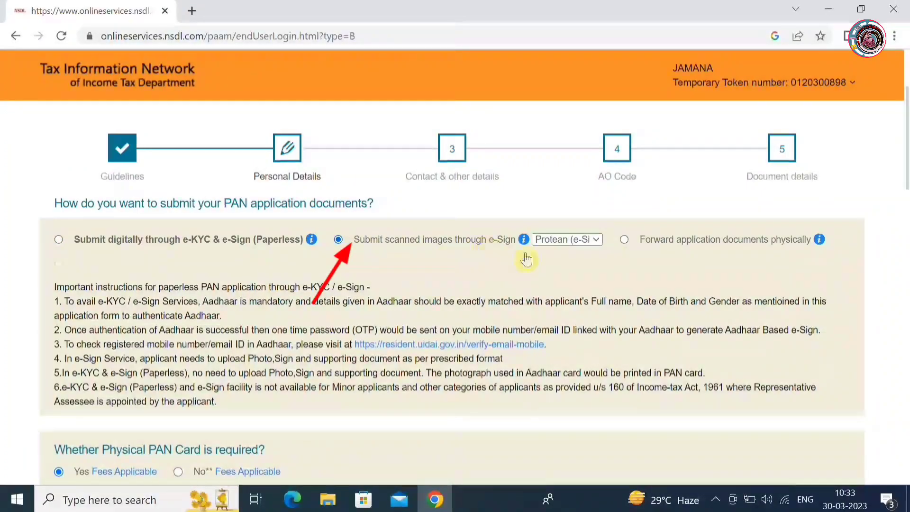
click(586, 241)
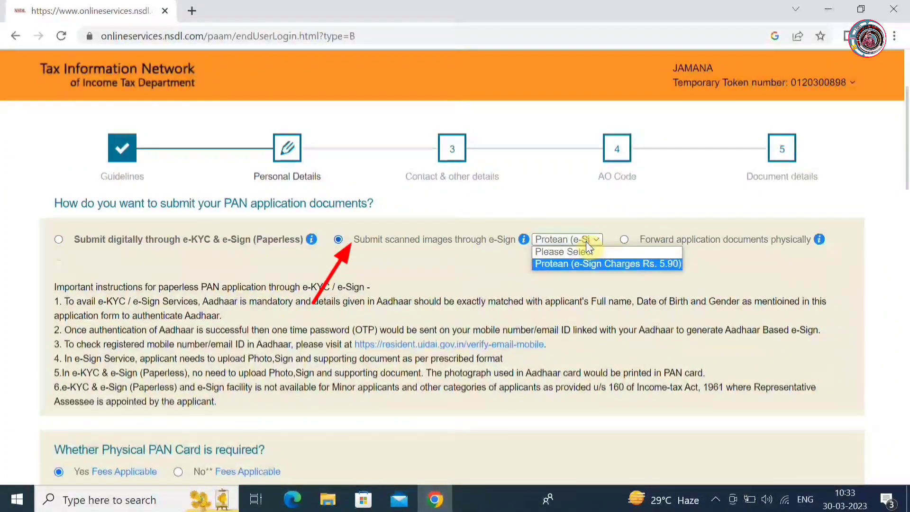
click(585, 241)
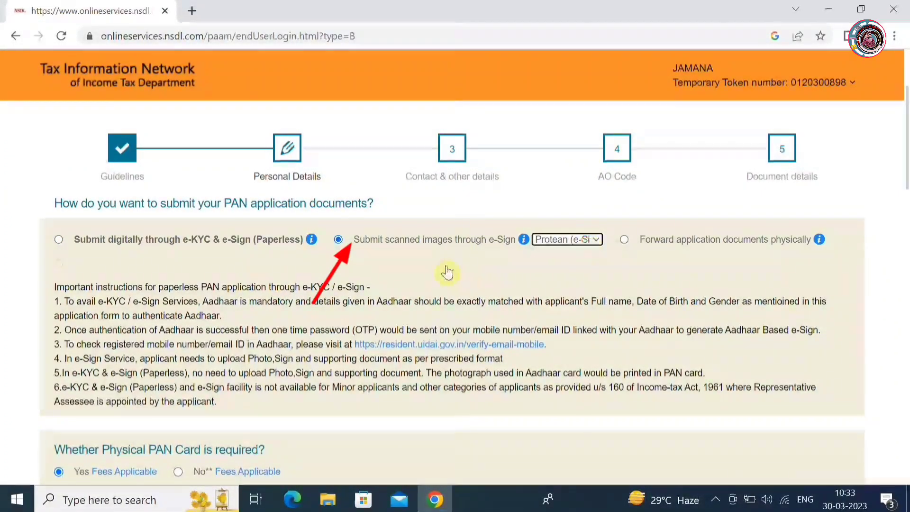
Step: Leave Physical PAN Card as Yes and fill in the Aadhaar's last four digits
scroll(488, 279, down, 1)
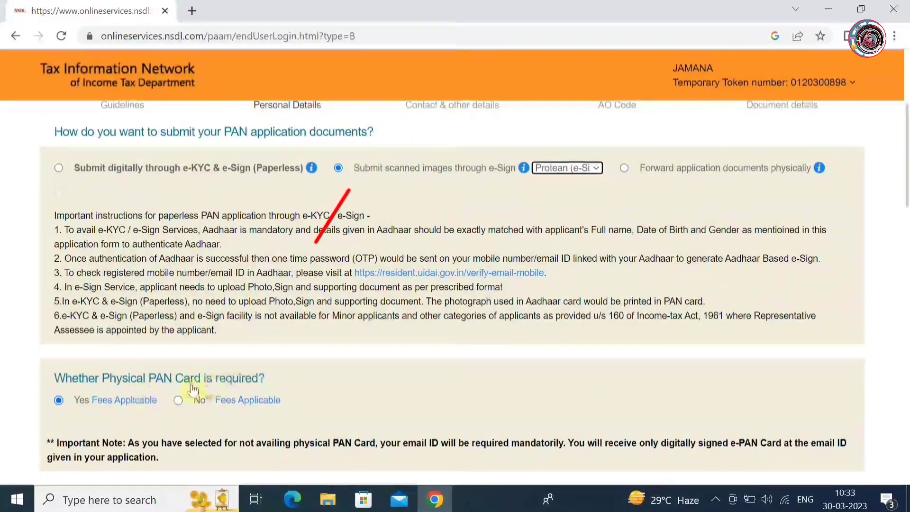
mouse_move(151, 405)
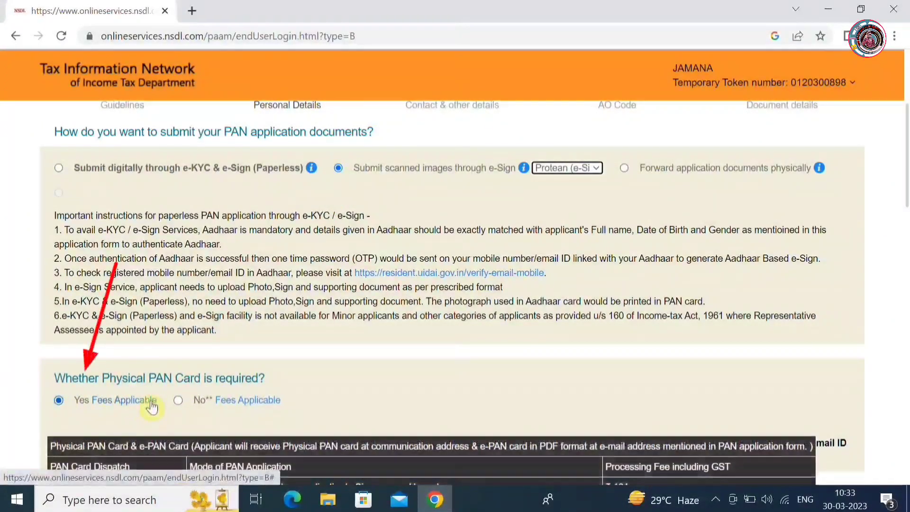
scroll(153, 406, down, 1)
scroll(151, 405, down, 2)
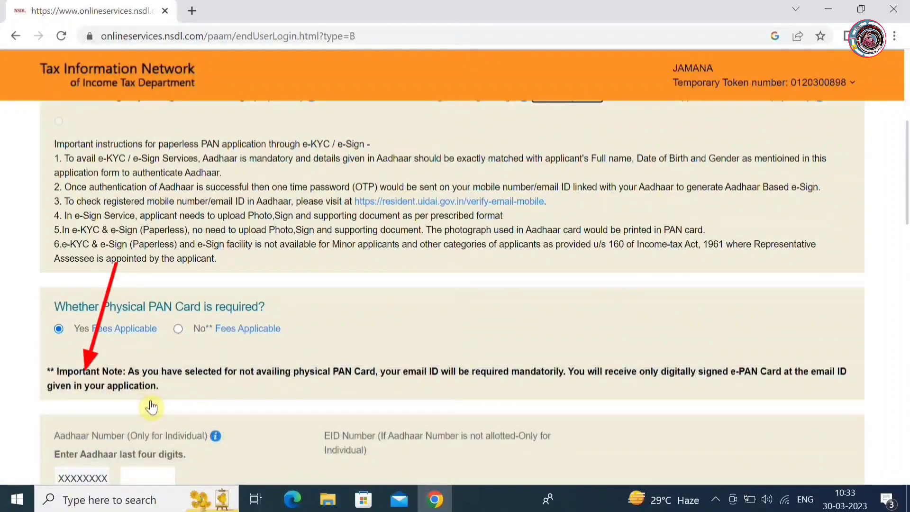
mouse_move(115, 328)
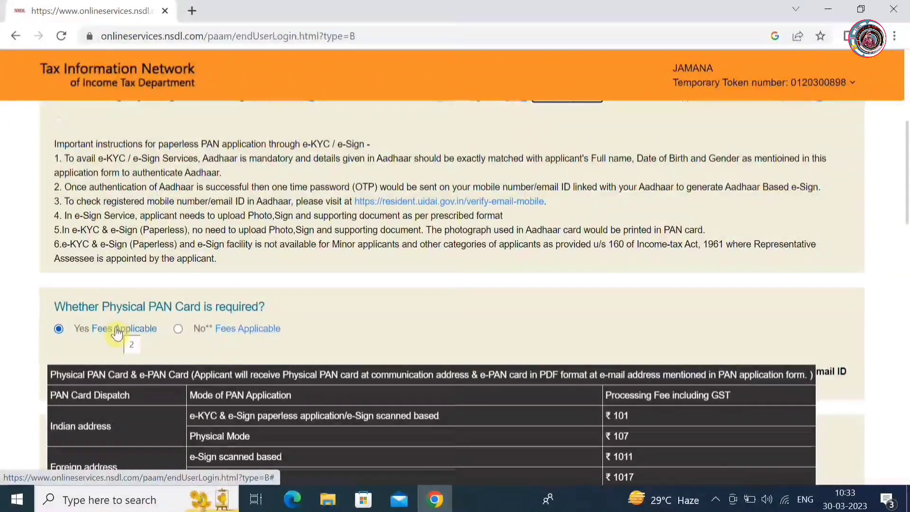
scroll(117, 333, down, 1)
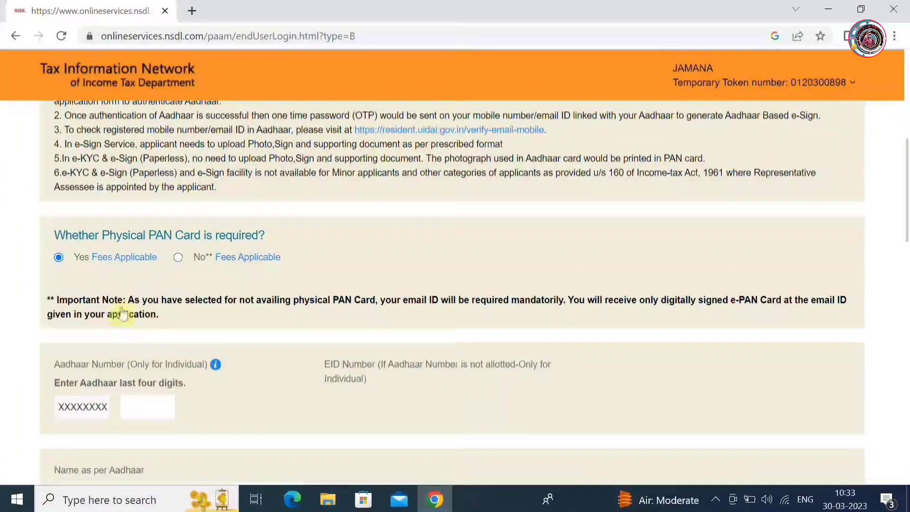
mouse_move(127, 264)
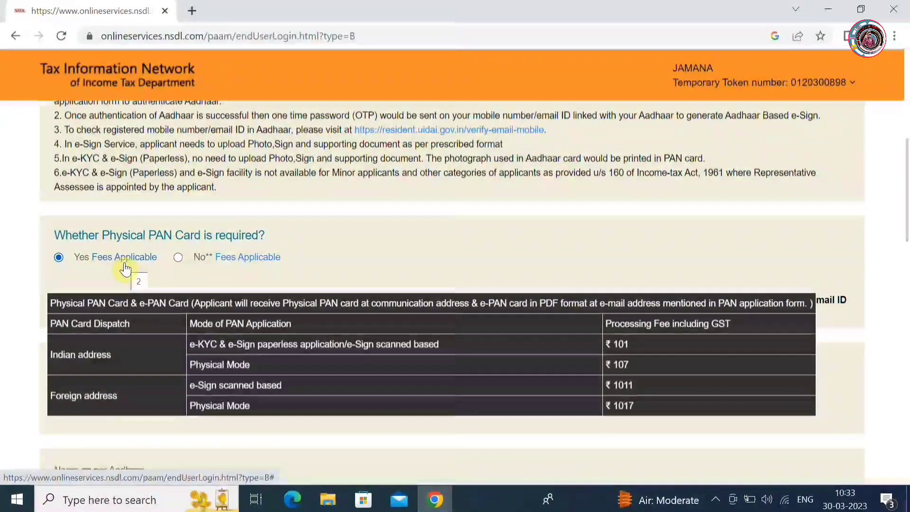
click(155, 402)
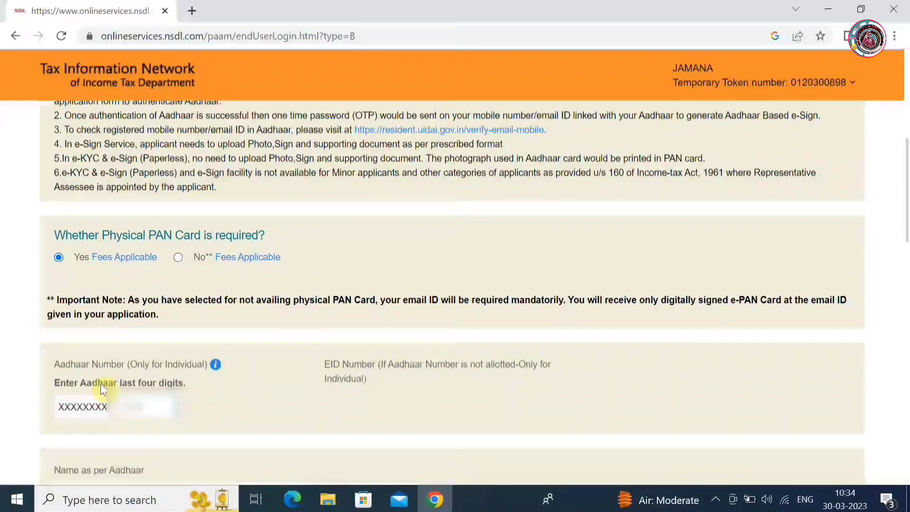
Step: Enter the applicant's name as per Aadhaar
scroll(100, 383, down, 3)
click(184, 353)
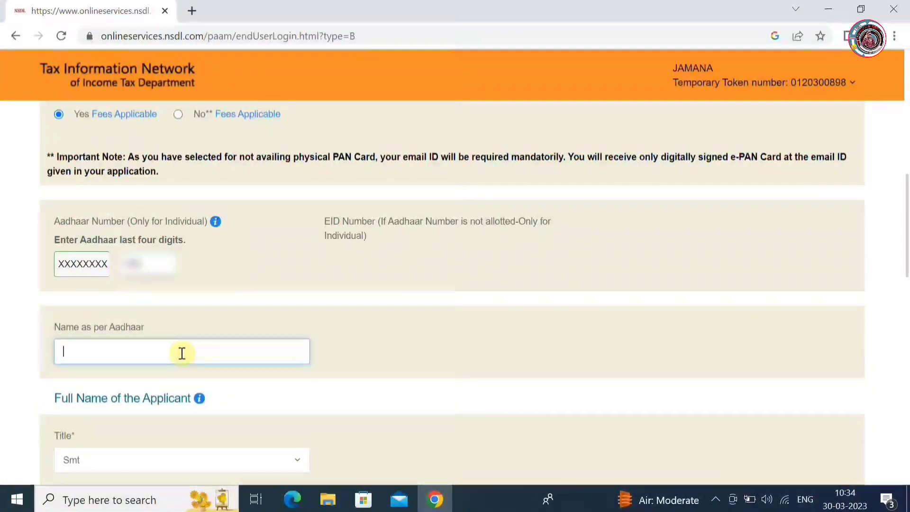
text(JAMANA)
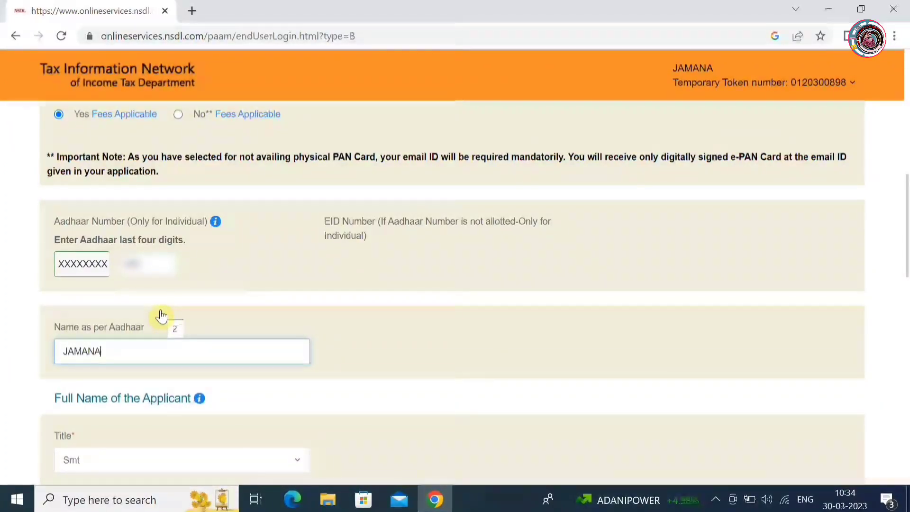
Step: Set the applicant's gender to Female
scroll(430, 373, down, 2)
scroll(430, 370, down, 3)
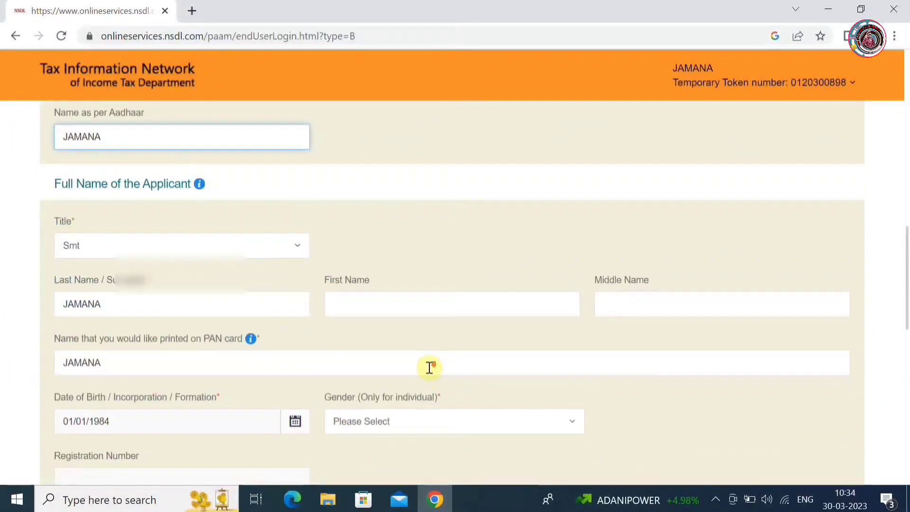
scroll(427, 374, down, 3)
click(524, 283)
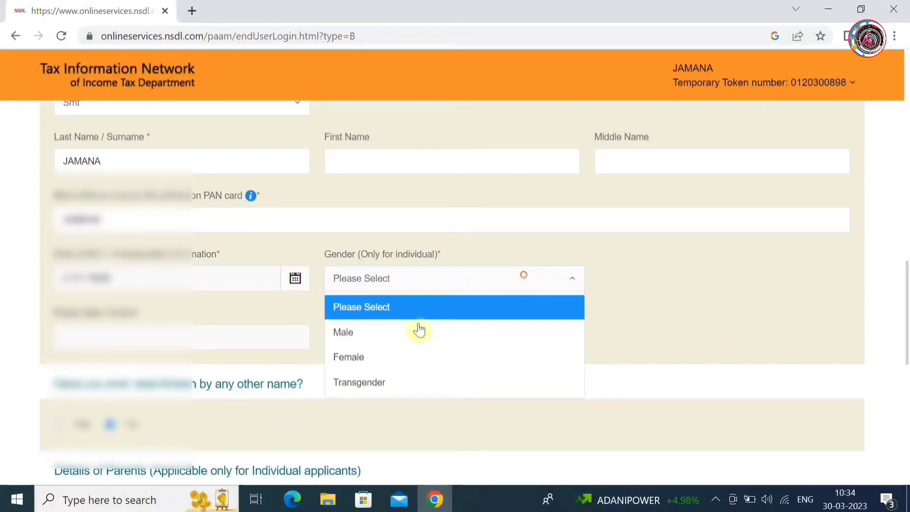
click(378, 362)
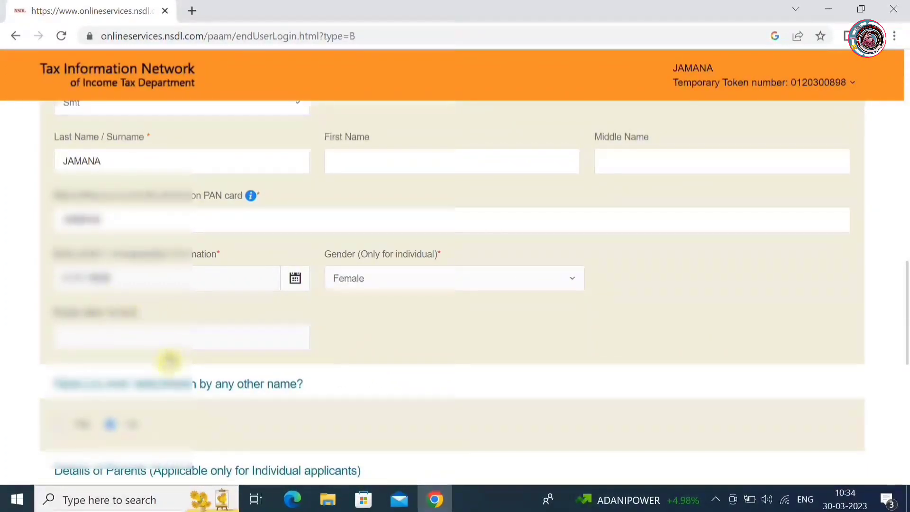
scroll(174, 337, down, 5)
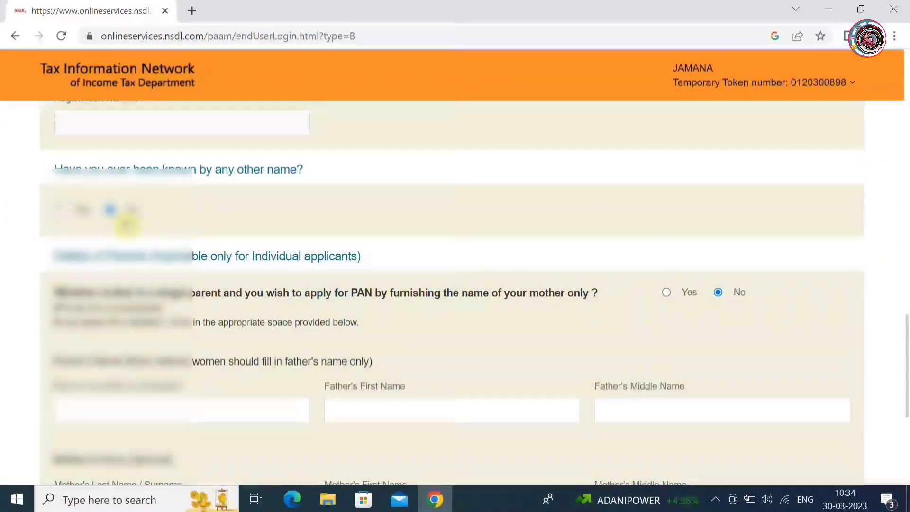
Step: Enter the father's first name and surname under Details of Parents
scroll(343, 240, down, 3)
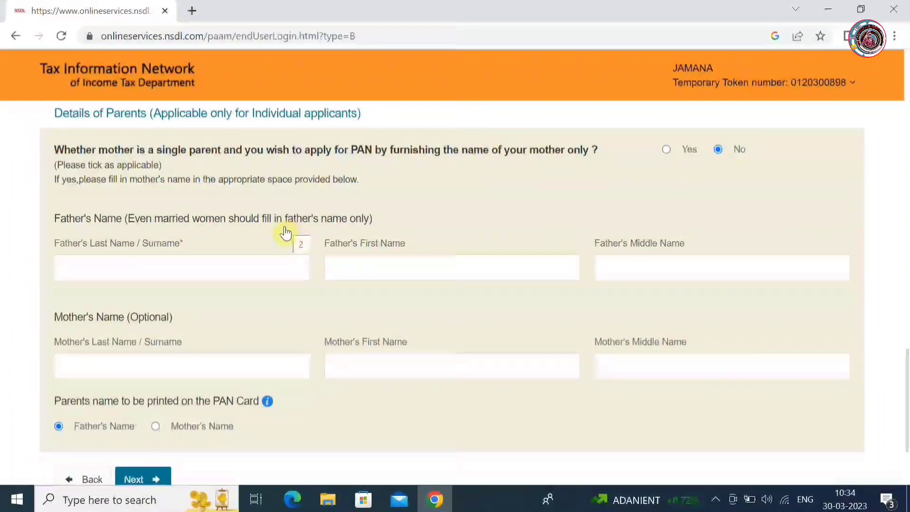
click(222, 263)
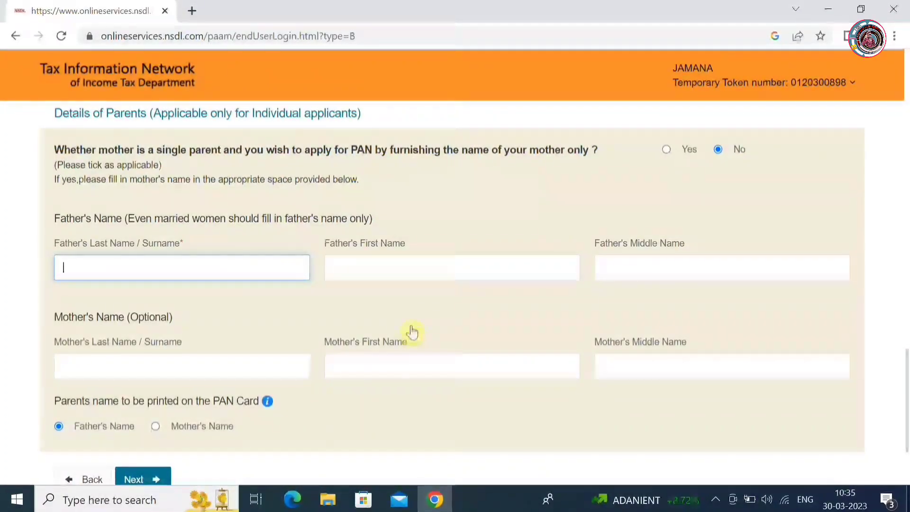
click(374, 267)
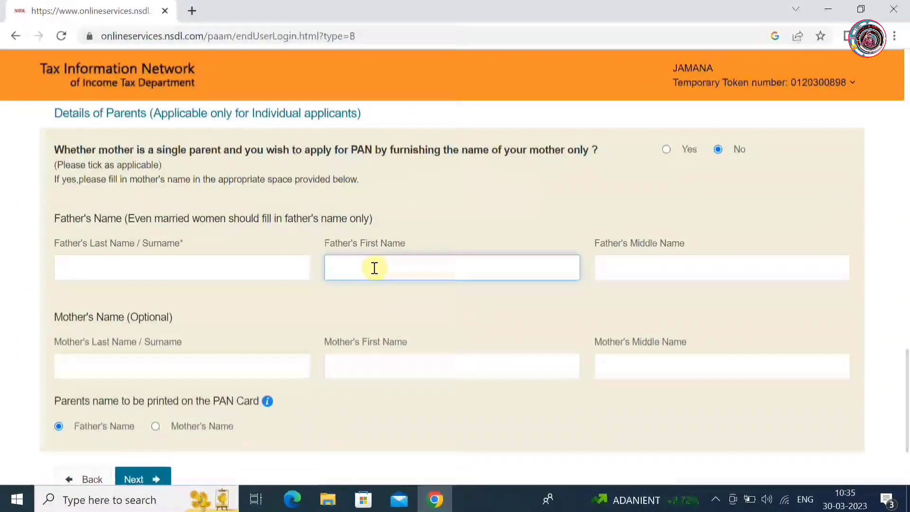
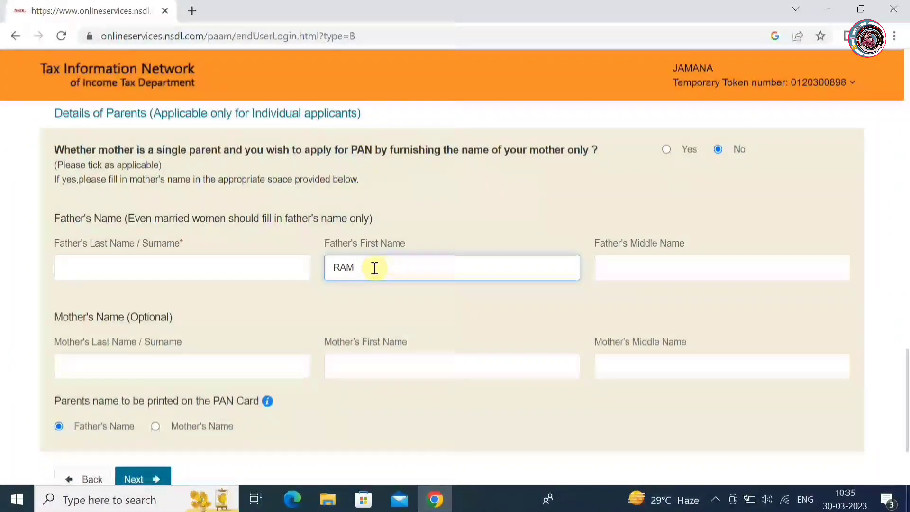
click(261, 275)
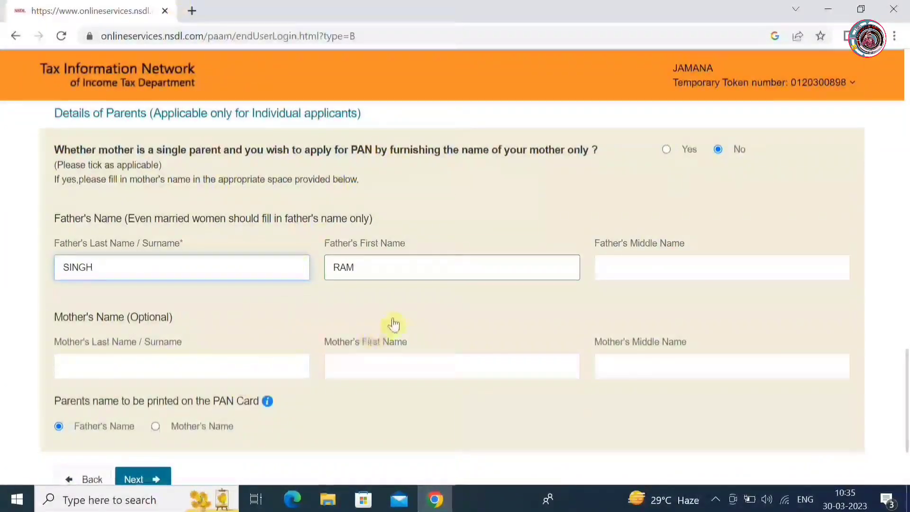
scroll(284, 354, down, 1)
Step: Advance to Contact & other details, ticking Salary as income source and Residence for communication
click(135, 426)
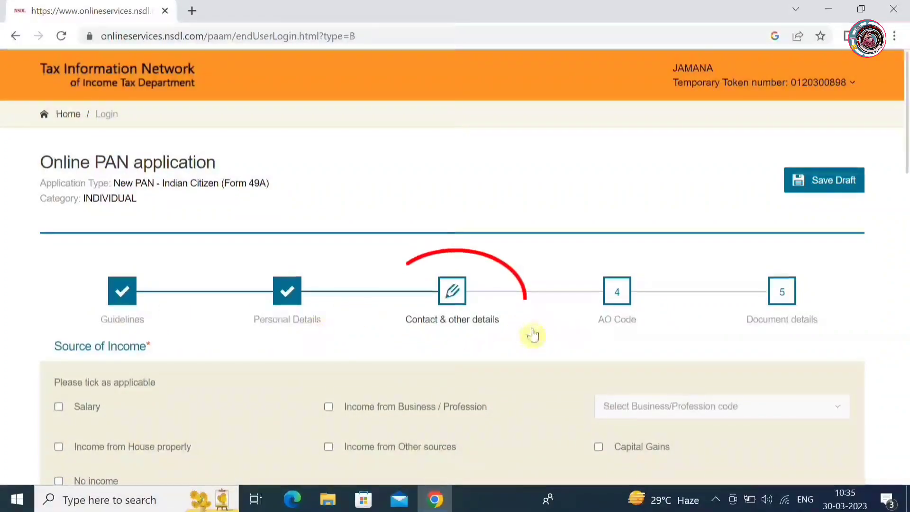
scroll(536, 327, down, 2)
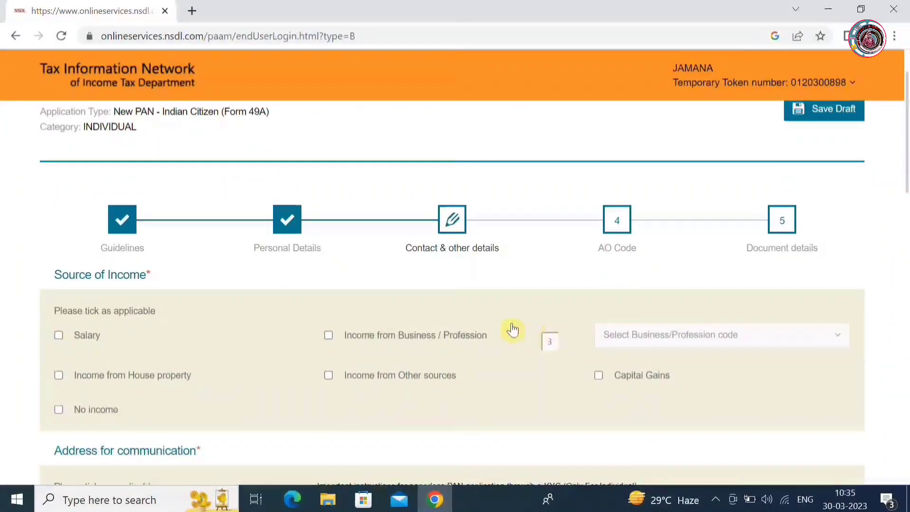
click(58, 335)
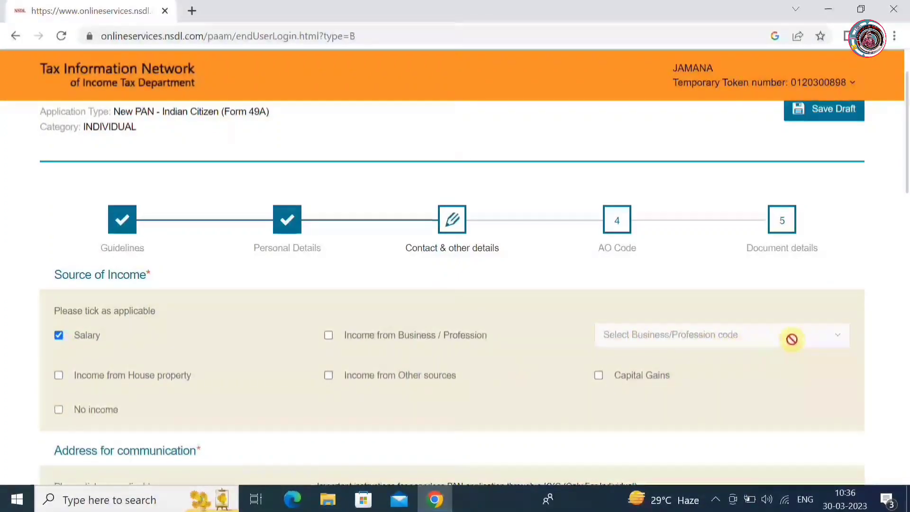
scroll(582, 351, down, 2)
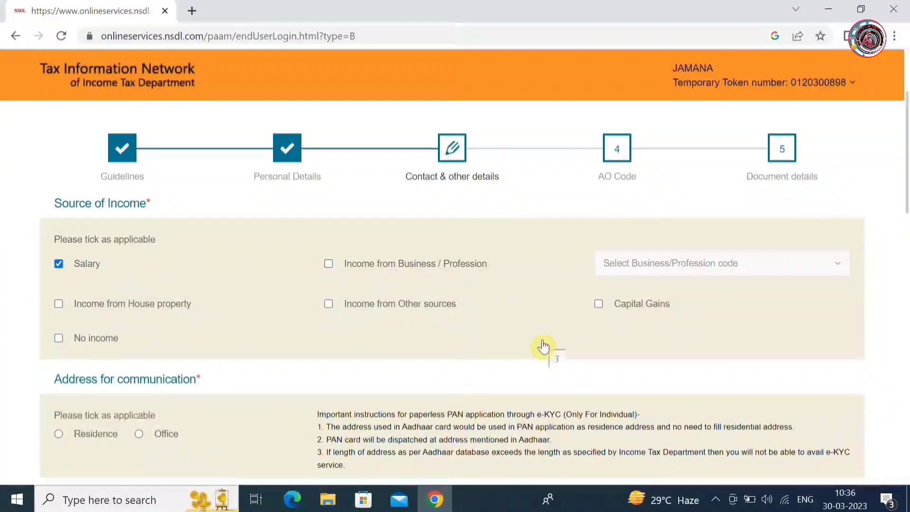
scroll(537, 340, down, 1)
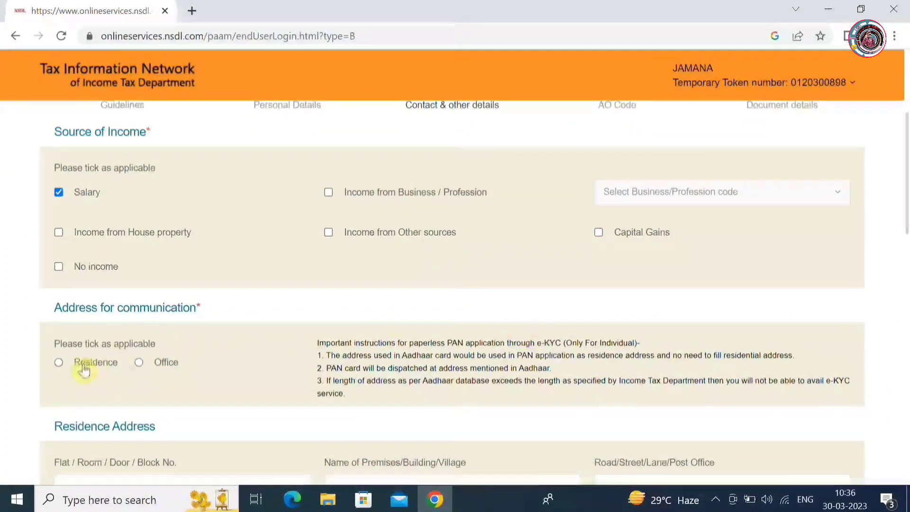
click(58, 364)
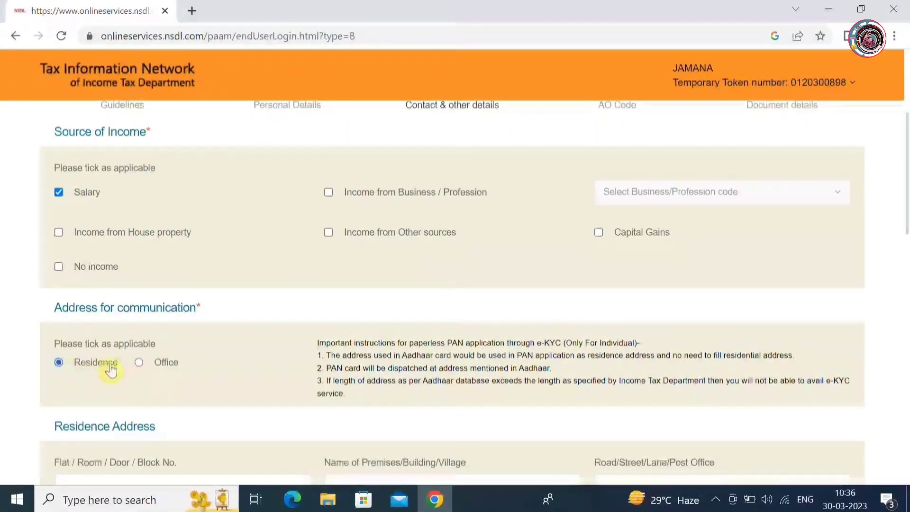
scroll(260, 342, down, 1)
Step: Paste the premises name and enter the road/street of the residence address
scroll(280, 335, down, 1)
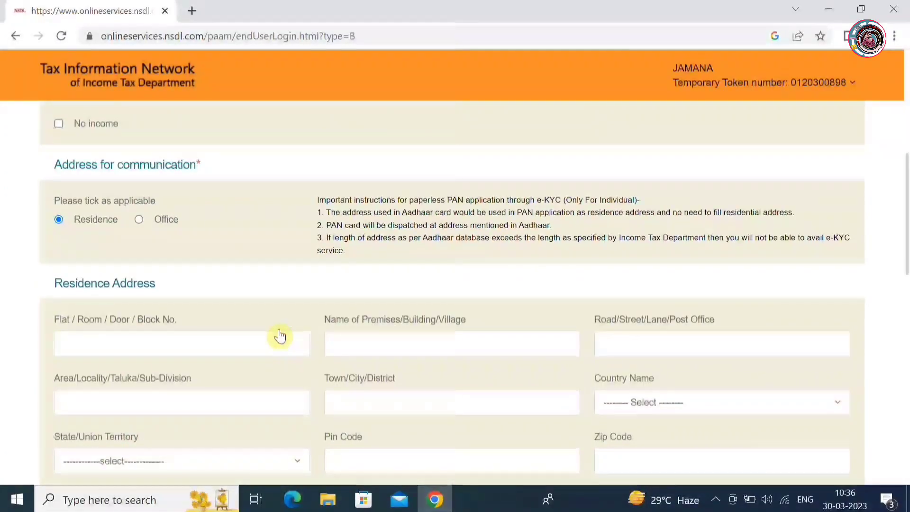
scroll(291, 310, down, 1)
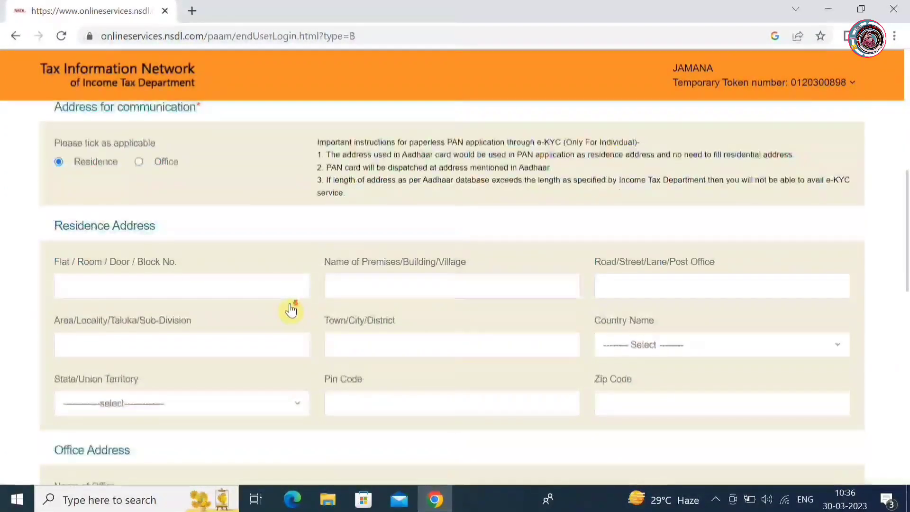
click(447, 200)
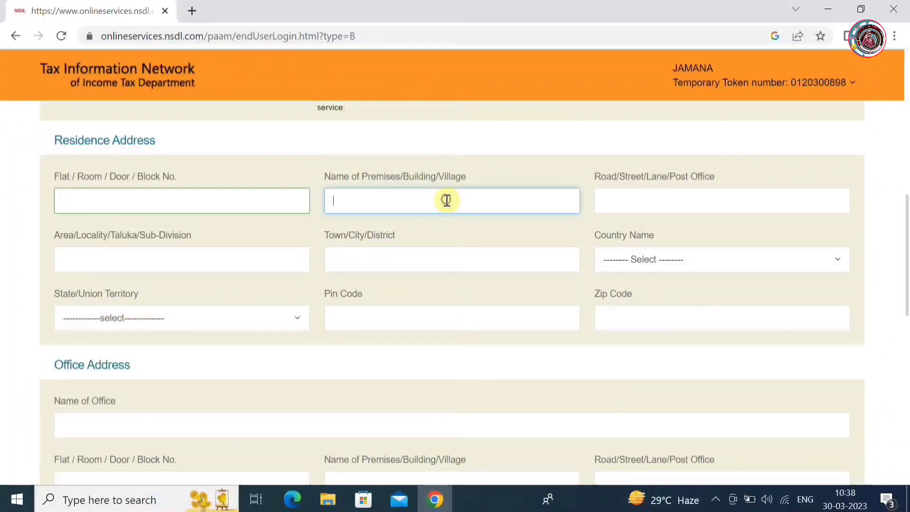
right_click(447, 200)
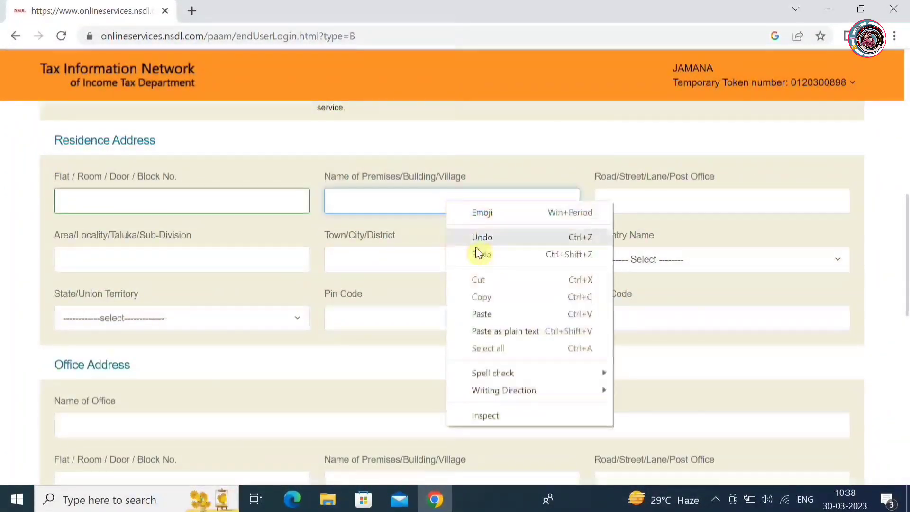
click(482, 313)
click(640, 202)
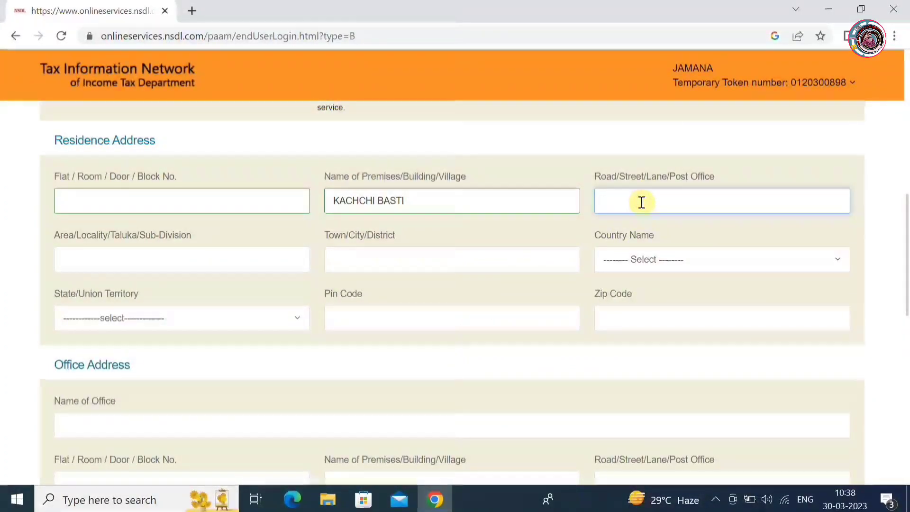
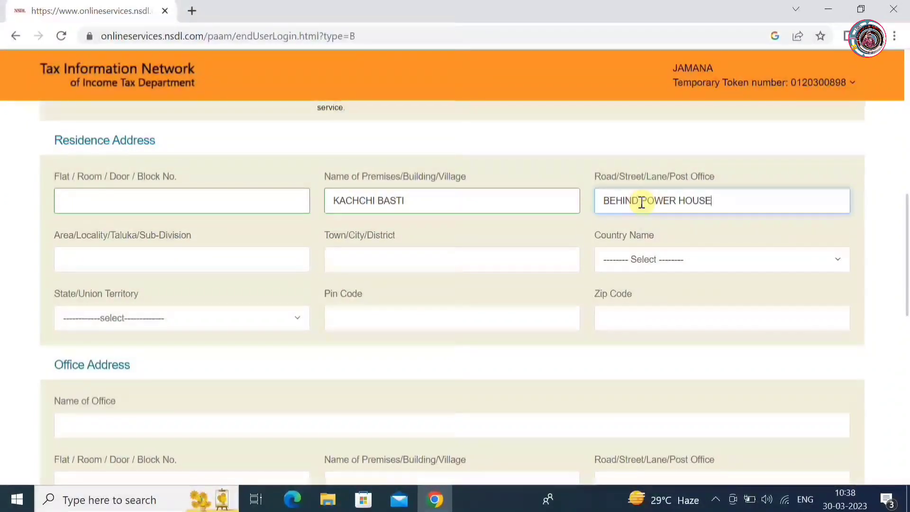
Step: Enter the residence town, and select INDIA as country and RAJASTHAN as state
click(402, 256)
text(AJMER)
click(734, 260)
text(IND)
click(730, 351)
click(237, 318)
text(RAJ)
key(Return)
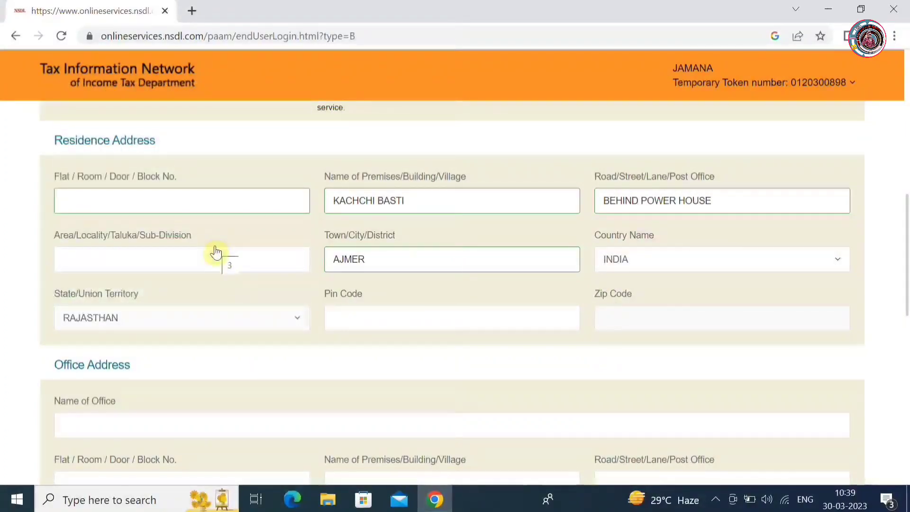
click(216, 252)
Step: Fill in the area/locality, then set the telephone country code to INDIA (91)
text(KOTRA)
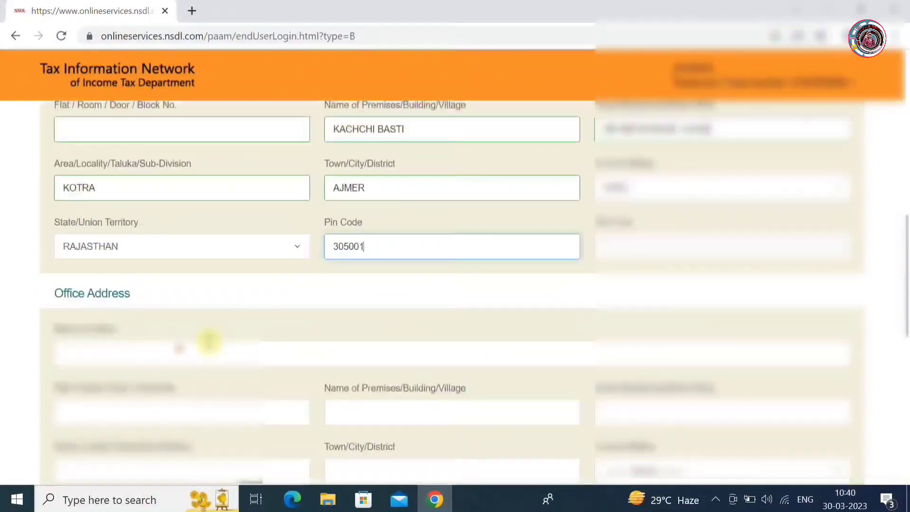
scroll(393, 335, down, 7)
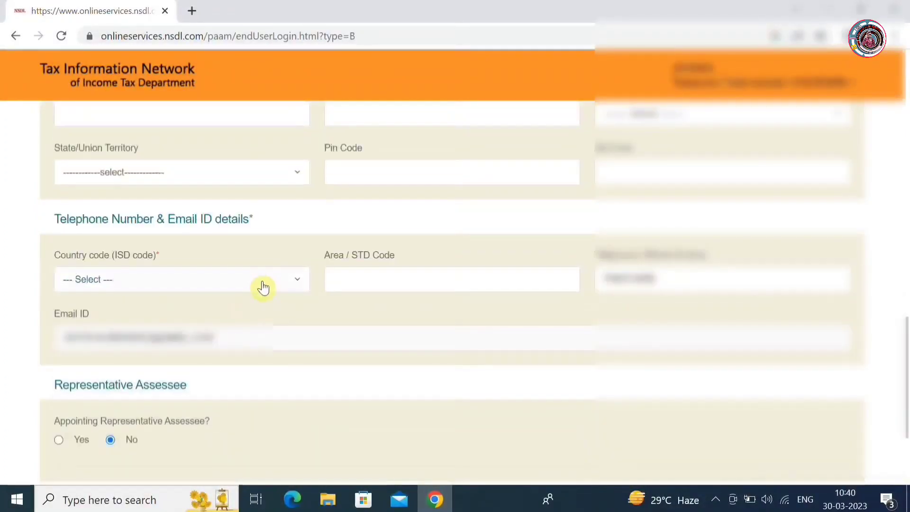
click(290, 294)
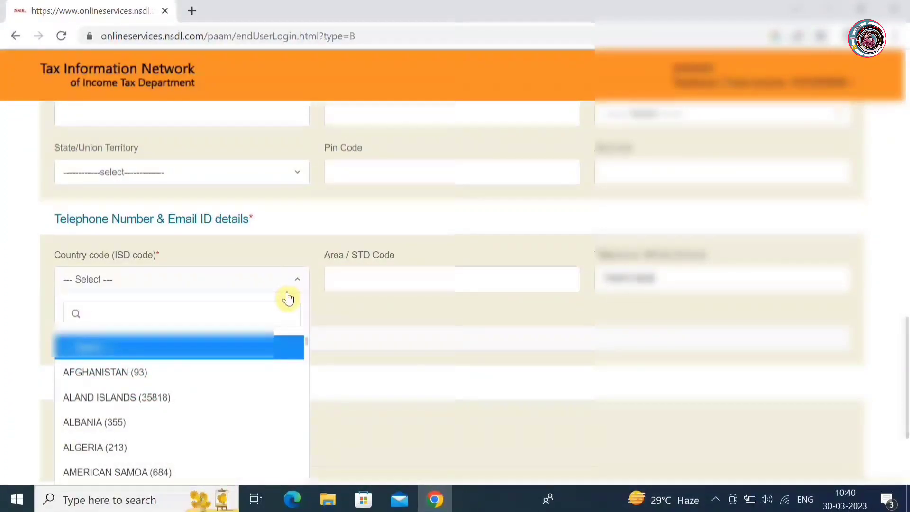
text(india)
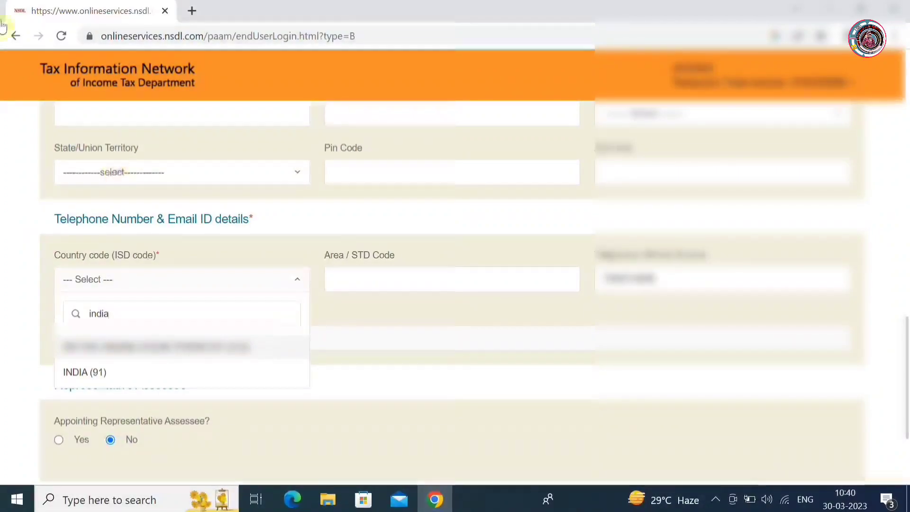
click(128, 371)
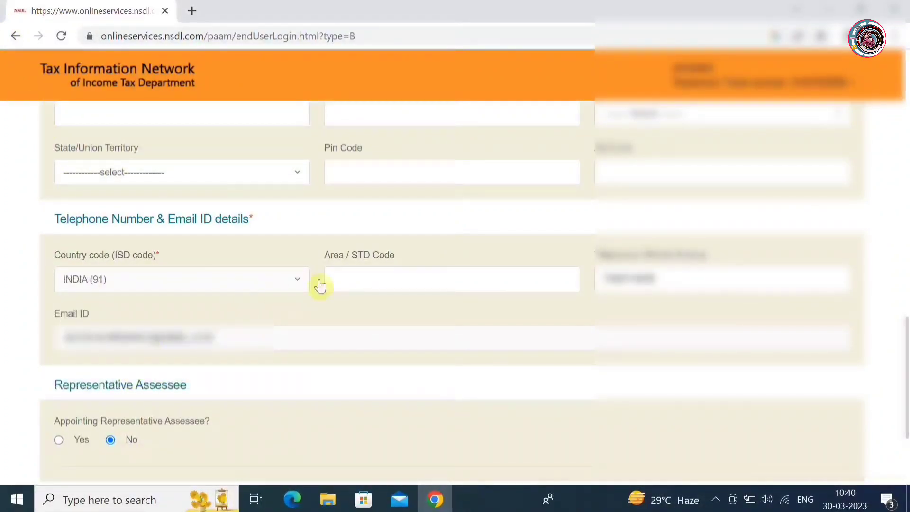
click(352, 283)
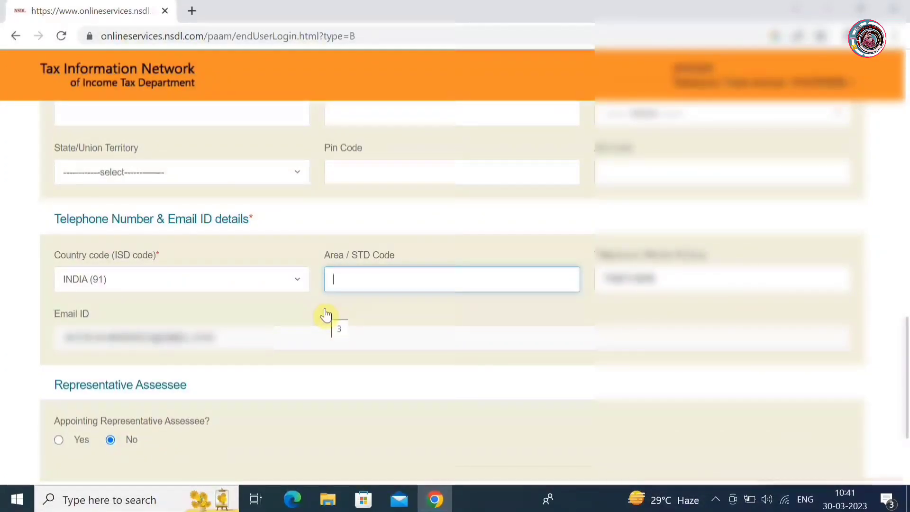
scroll(313, 416, down, 2)
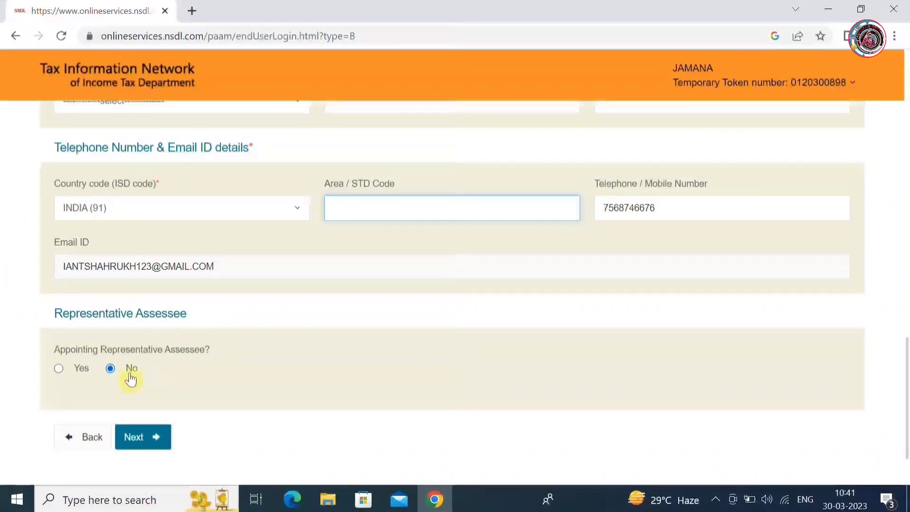
Step: Advance to the AO Code step and dismiss the save-your-details warning
click(148, 447)
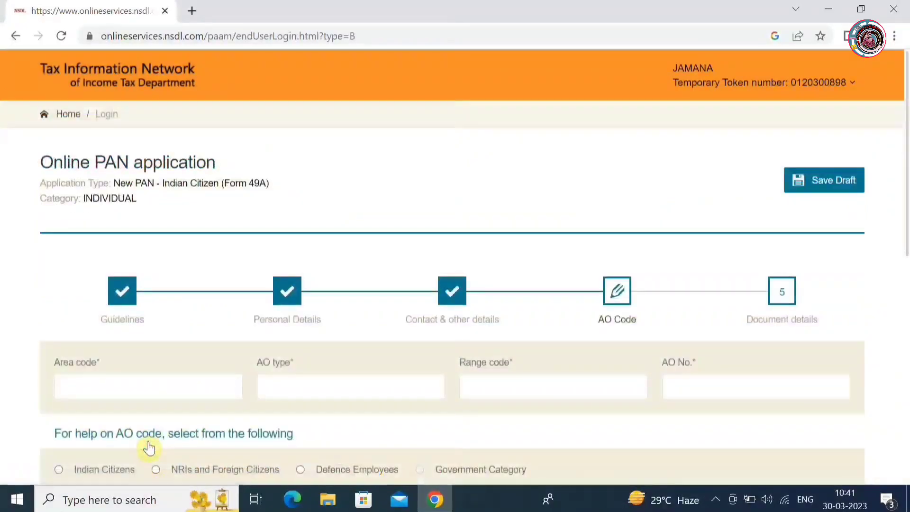
scroll(355, 369, down, 2)
scroll(358, 368, down, 2)
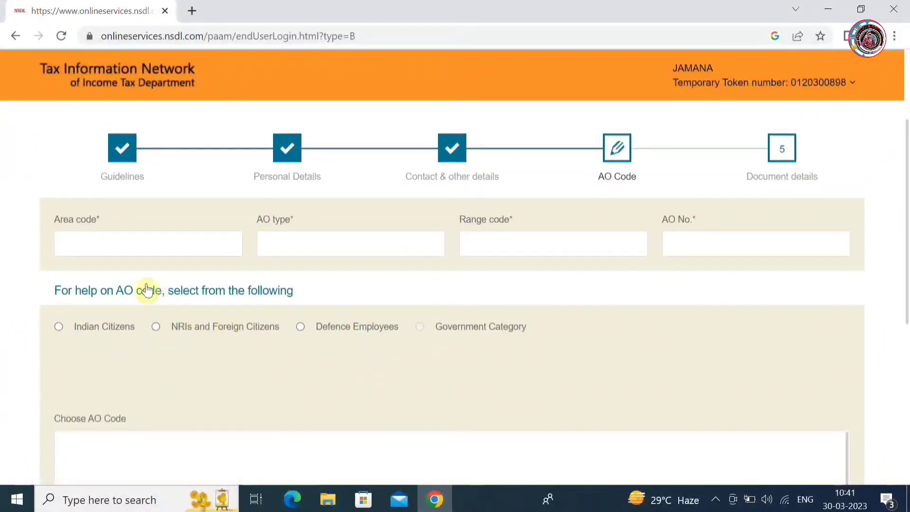
click(153, 246)
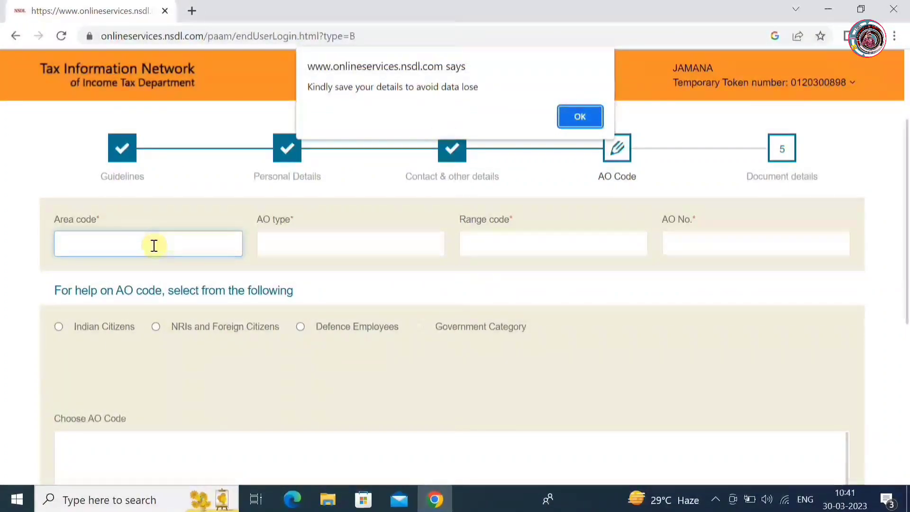
click(586, 127)
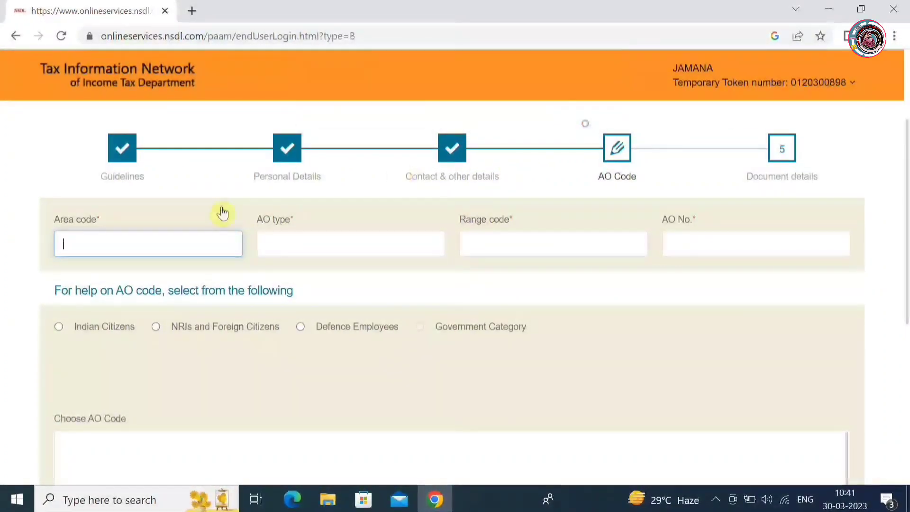
click(108, 232)
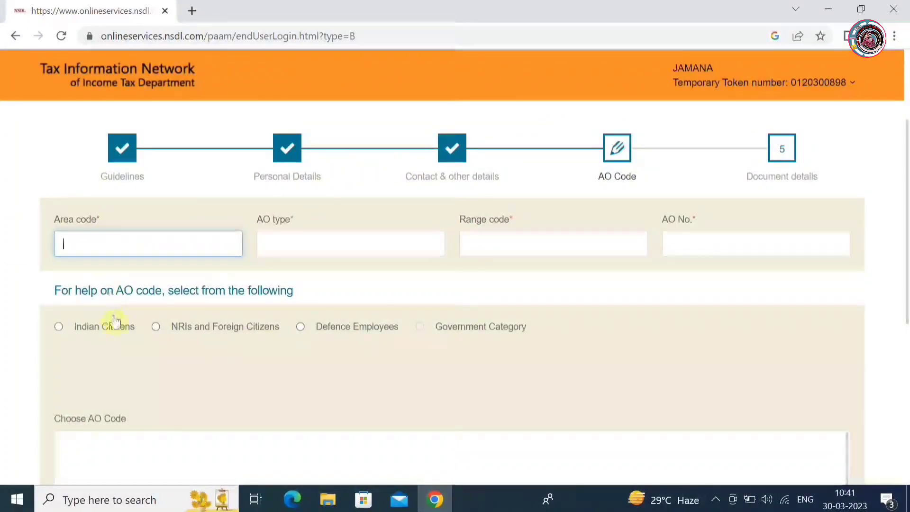
scroll(211, 325, down, 3)
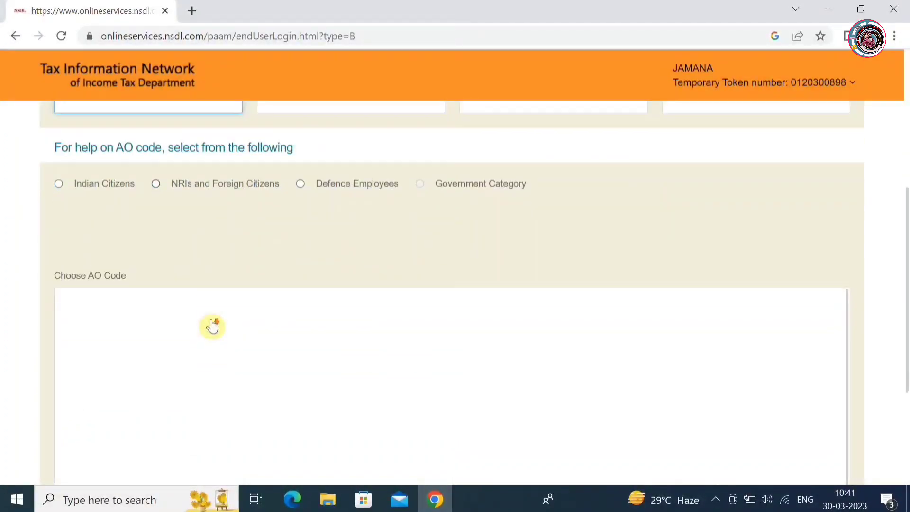
Step: Look up AO codes for Indian citizens with state RAJASTHAN and city AJMER
click(108, 185)
click(298, 244)
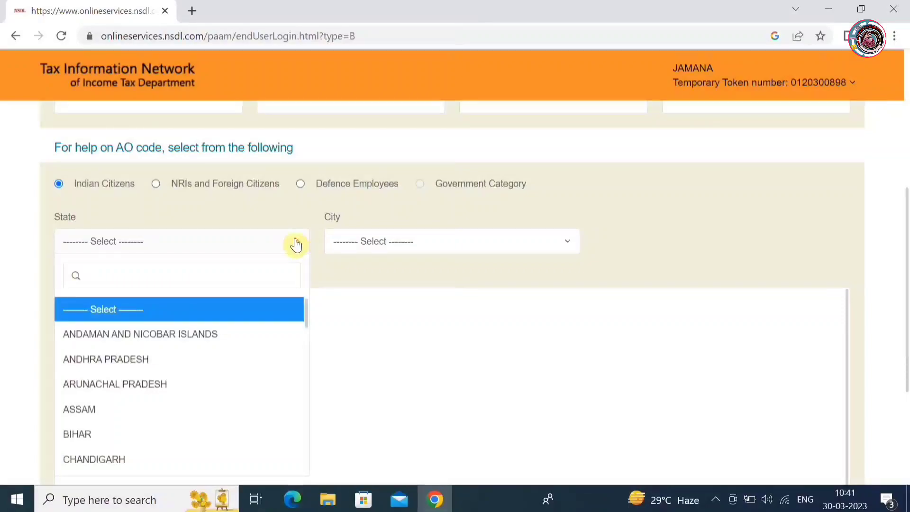
text(r)
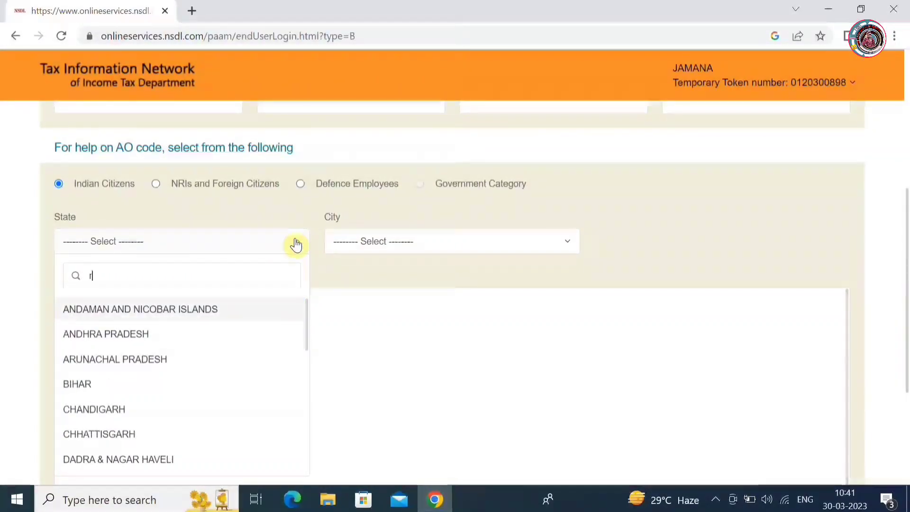
text(aja)
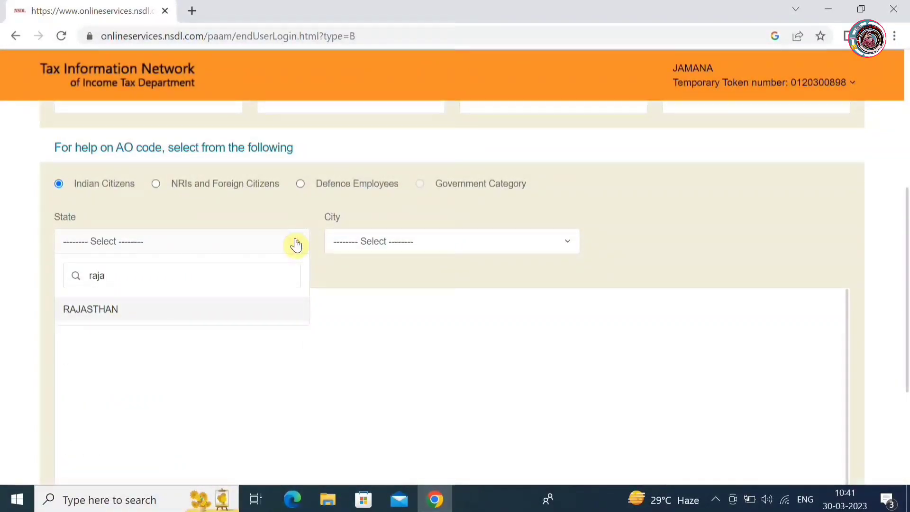
key(Return)
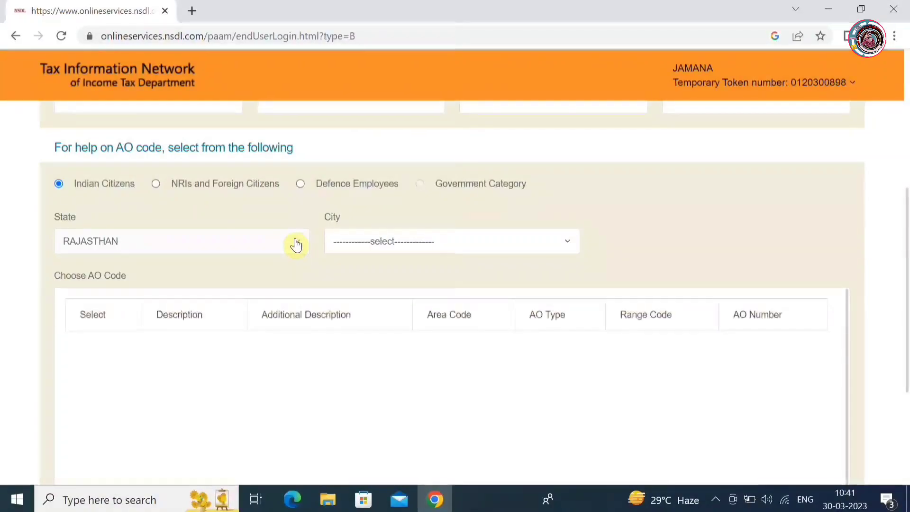
click(495, 250)
click(374, 369)
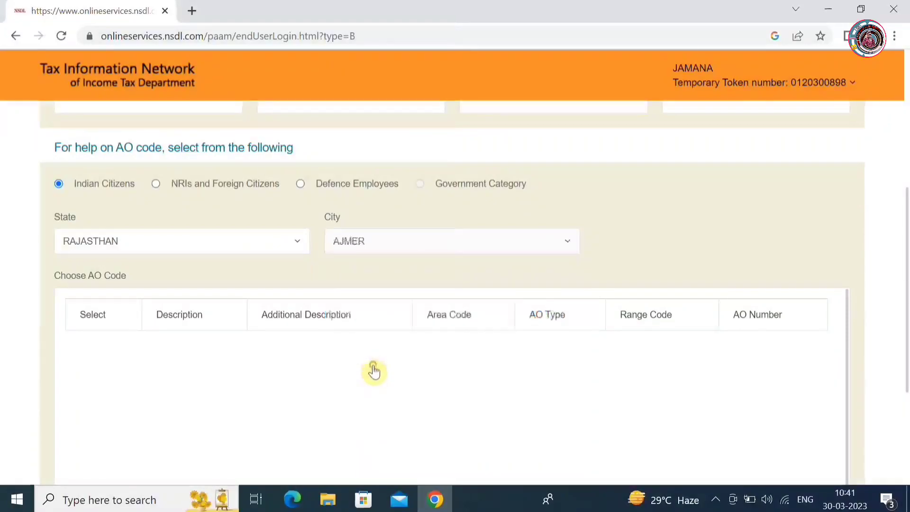
Step: Select the ACIT CIR-2, AJMER row (RJN/C/750/1) and continue to Document details
scroll(428, 363, down, 1)
scroll(432, 366, down, 2)
scroll(435, 372, up, 3)
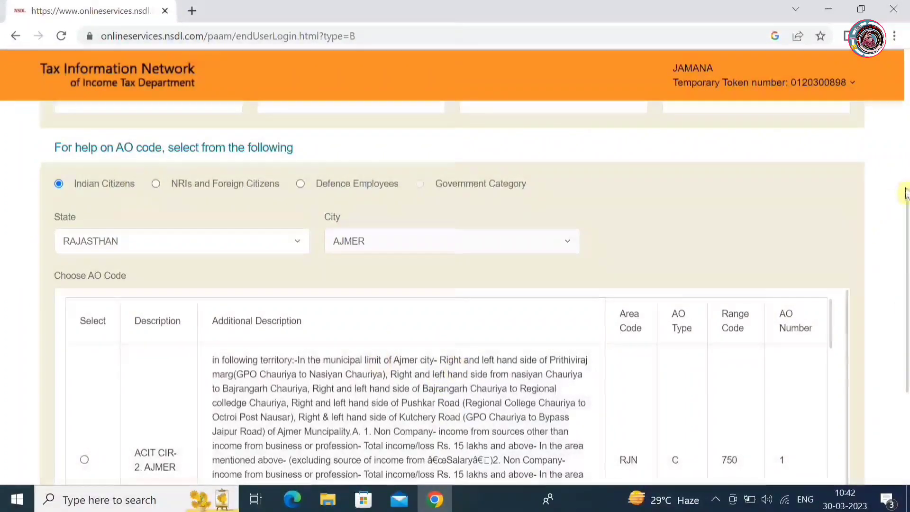
drag(907, 209, 907, 286)
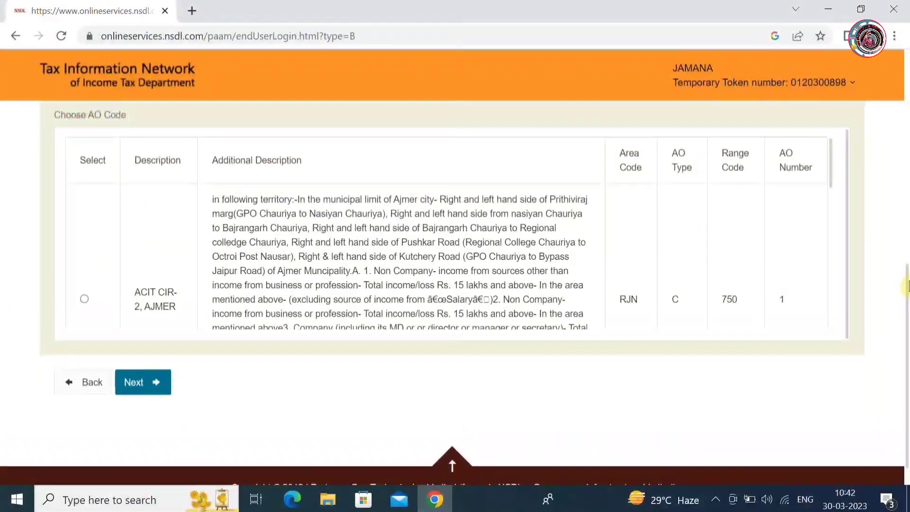
scroll(234, 162, down, 1)
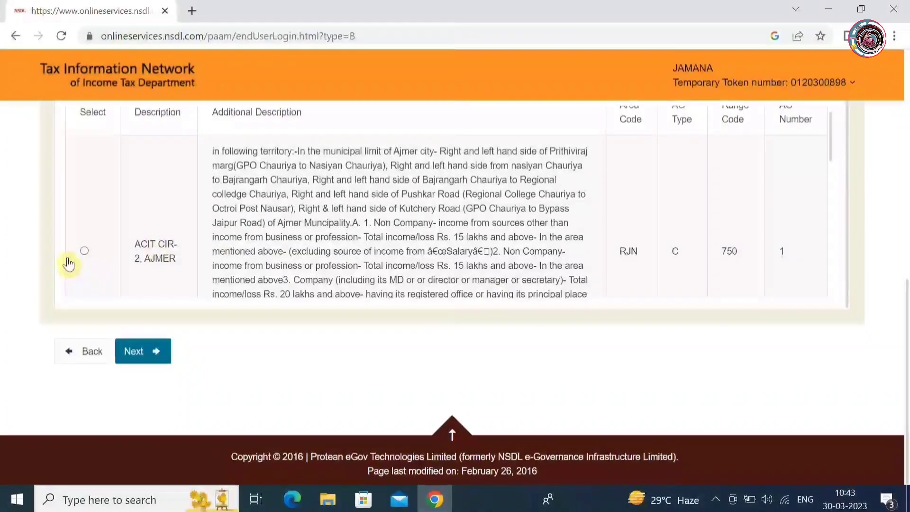
click(84, 252)
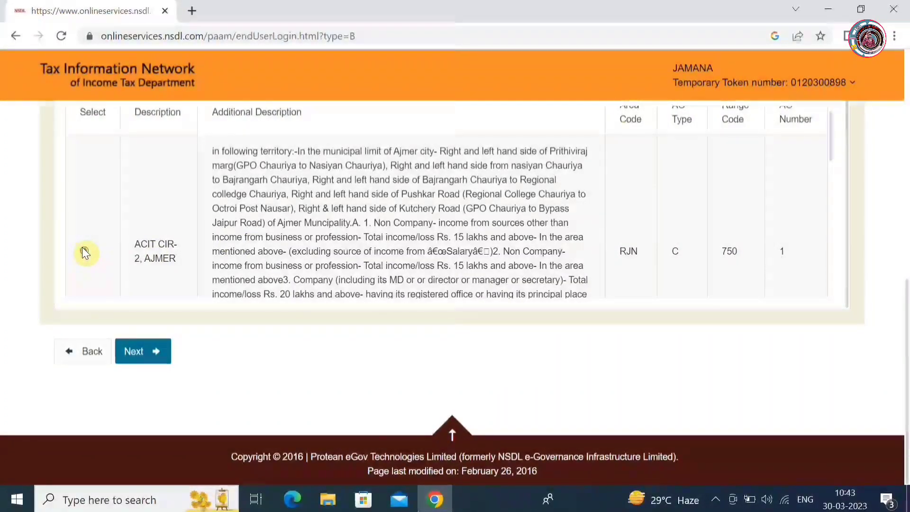
scroll(509, 191, up, 1)
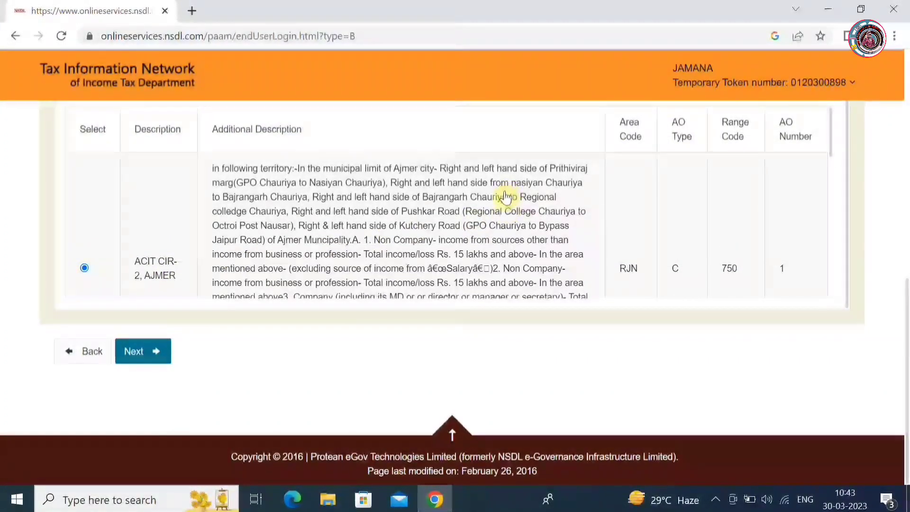
click(143, 351)
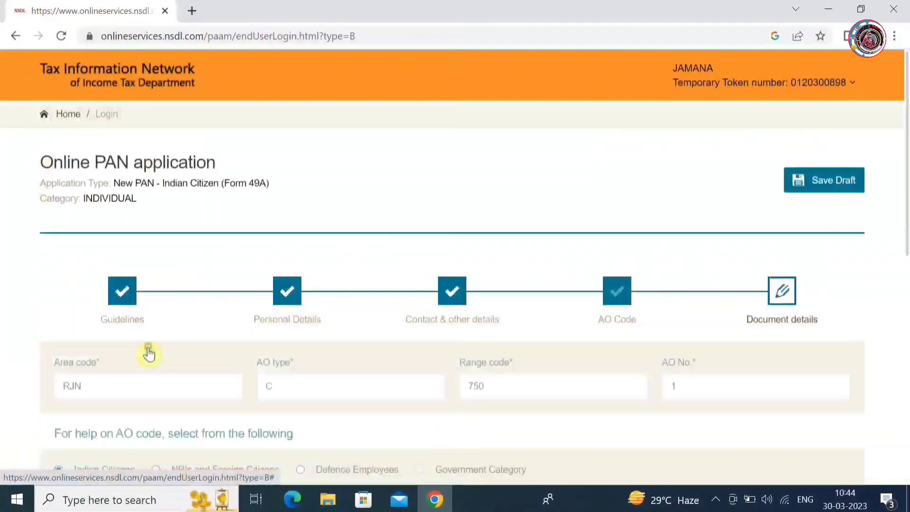
scroll(768, 315, down, 5)
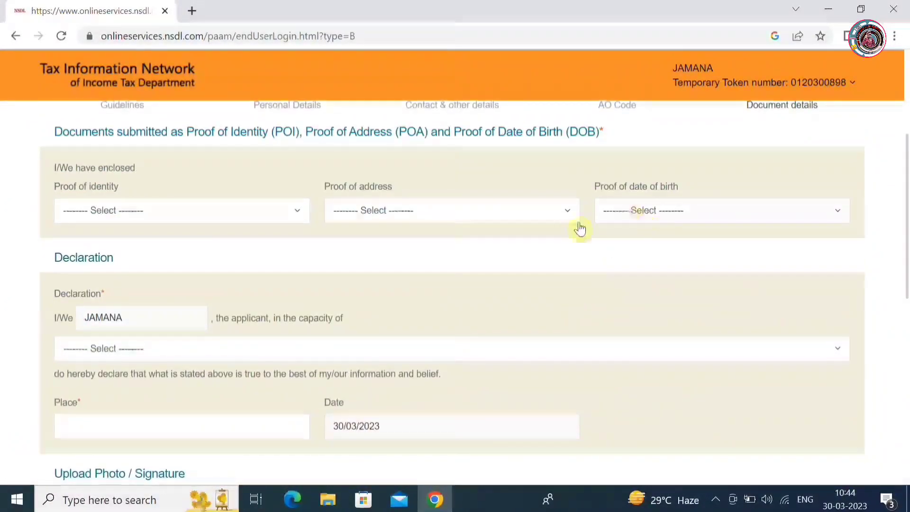
Step: Choose AADHAAR Card as both proof of identity and proof of address
scroll(552, 294, up, 1)
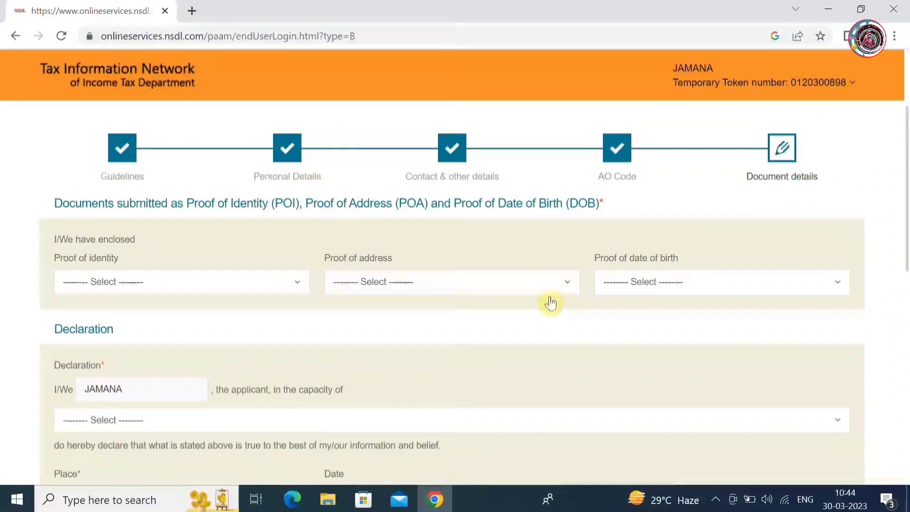
scroll(503, 338, down, 1)
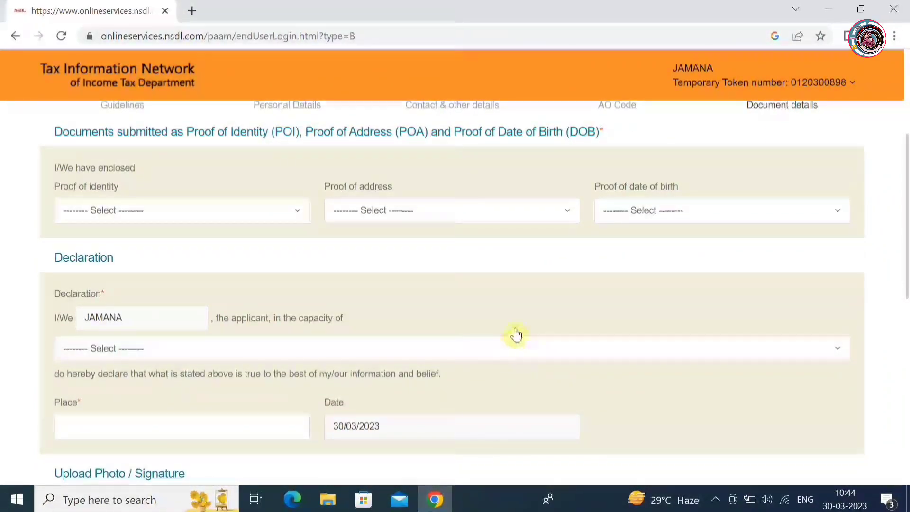
scroll(522, 317, up, 1)
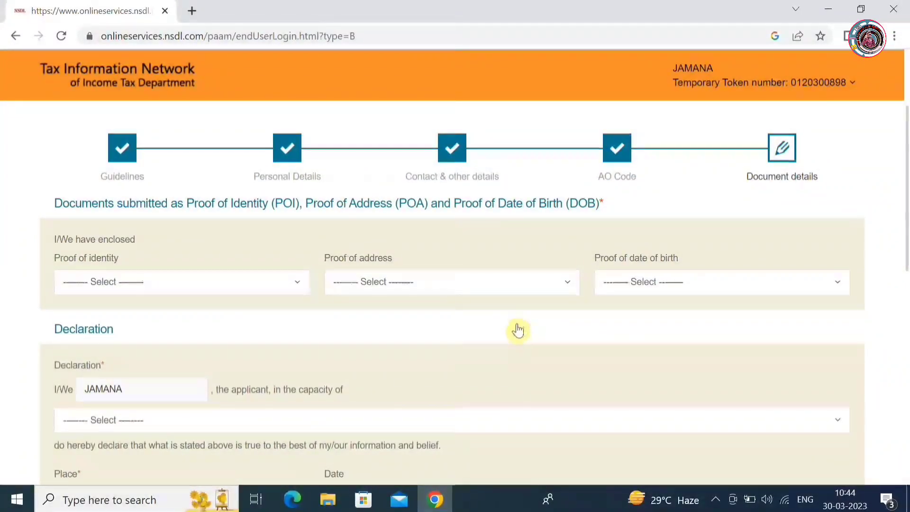
click(299, 287)
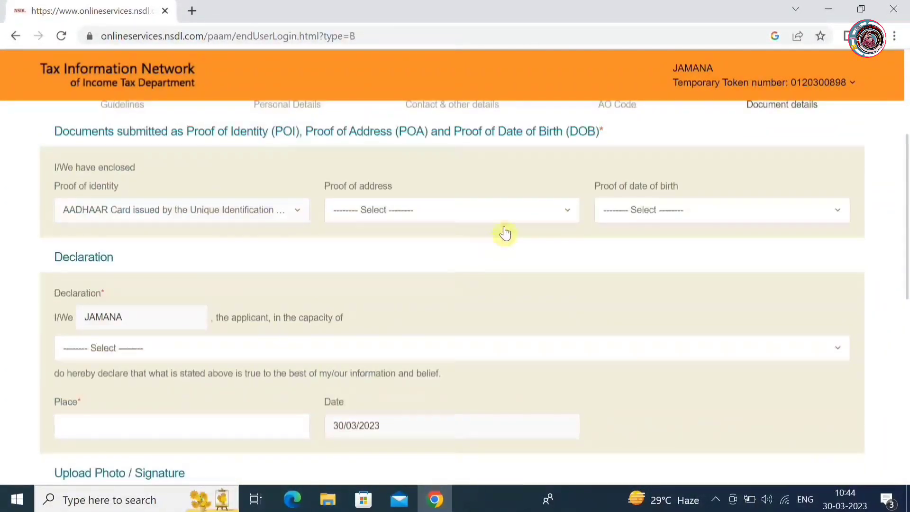
click(523, 213)
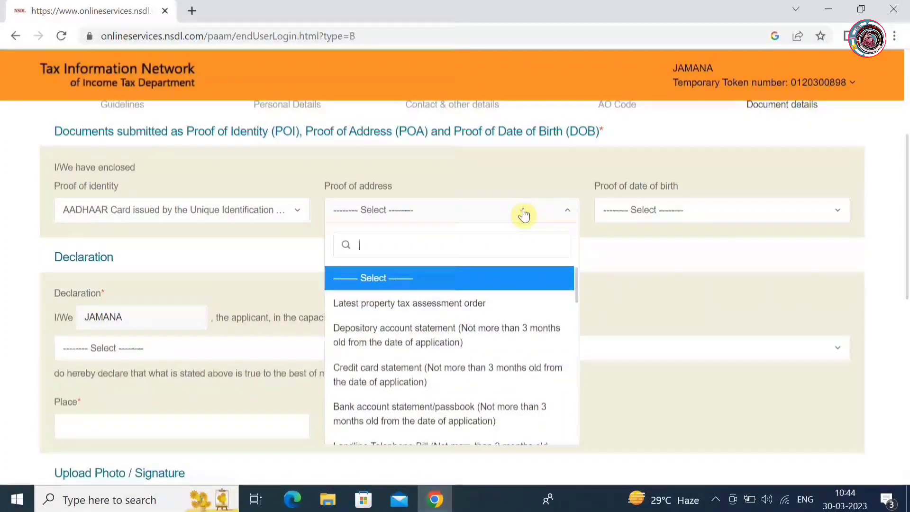
scroll(503, 340, down, 2)
scroll(503, 340, down, 6)
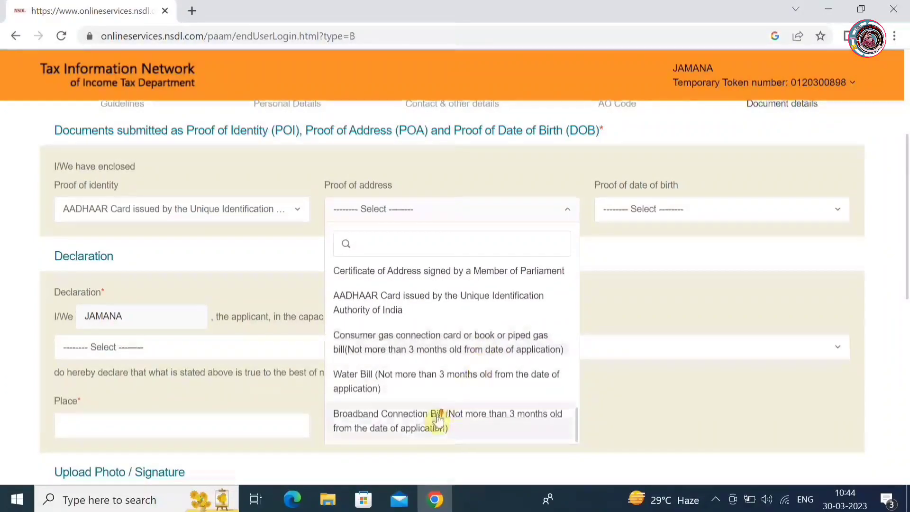
scroll(438, 420, down, 6)
scroll(469, 142, up, 2)
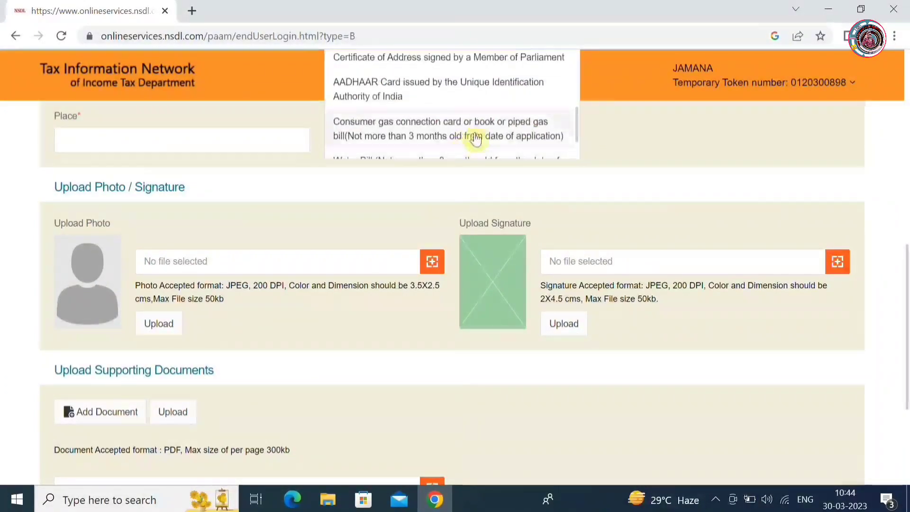
click(490, 102)
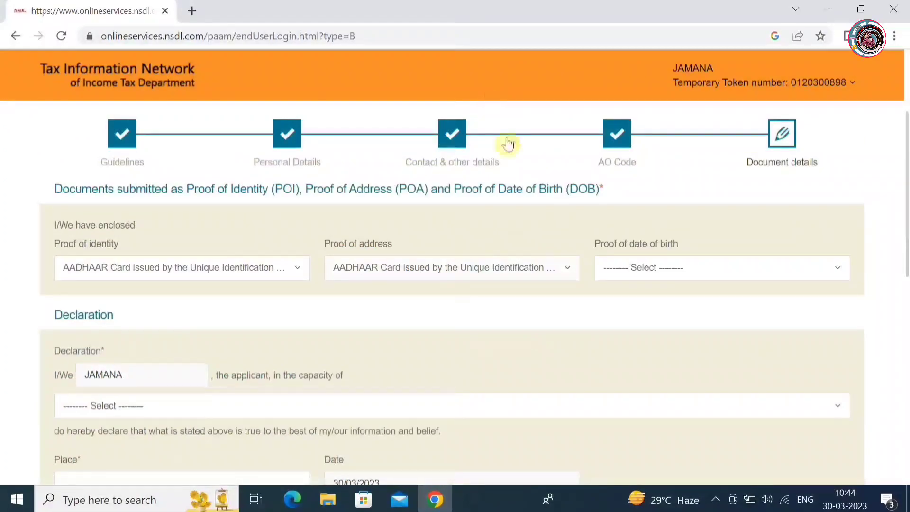
Step: Choose AADHAAR Card as proof of date of birth
click(665, 269)
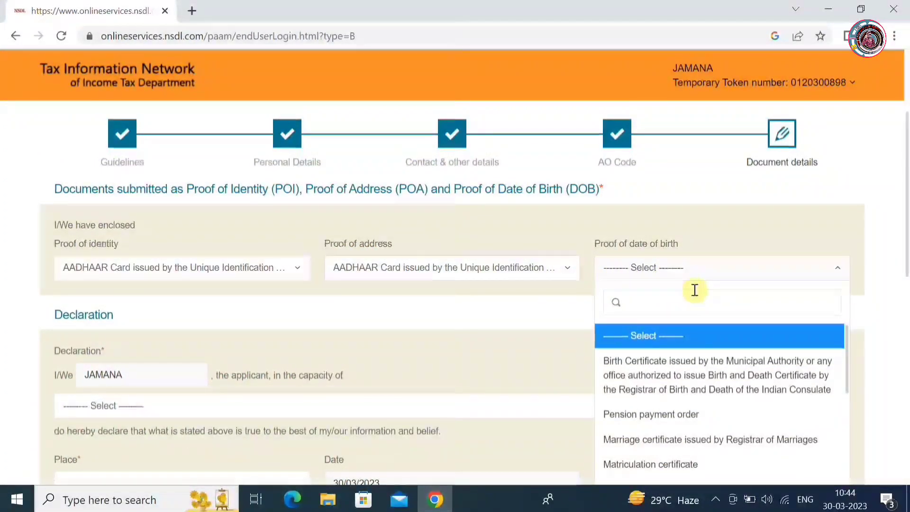
scroll(702, 417, down, 5)
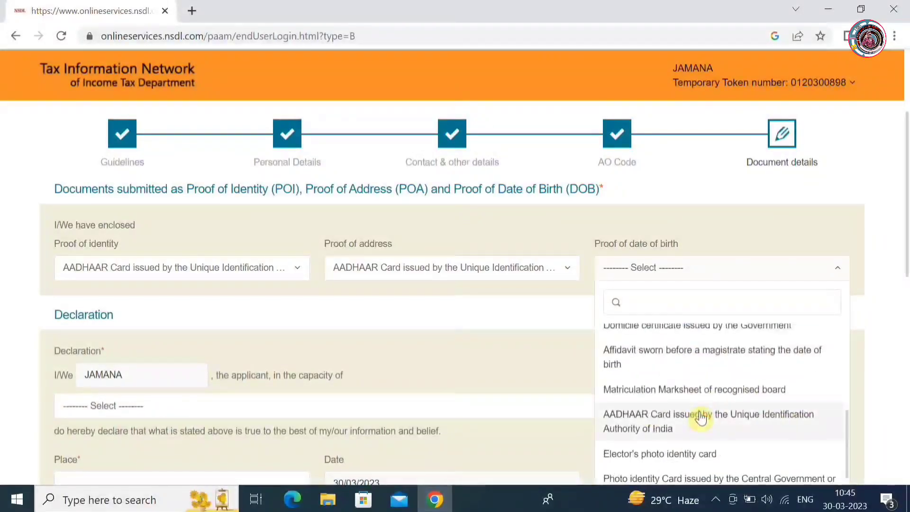
scroll(701, 417, down, 1)
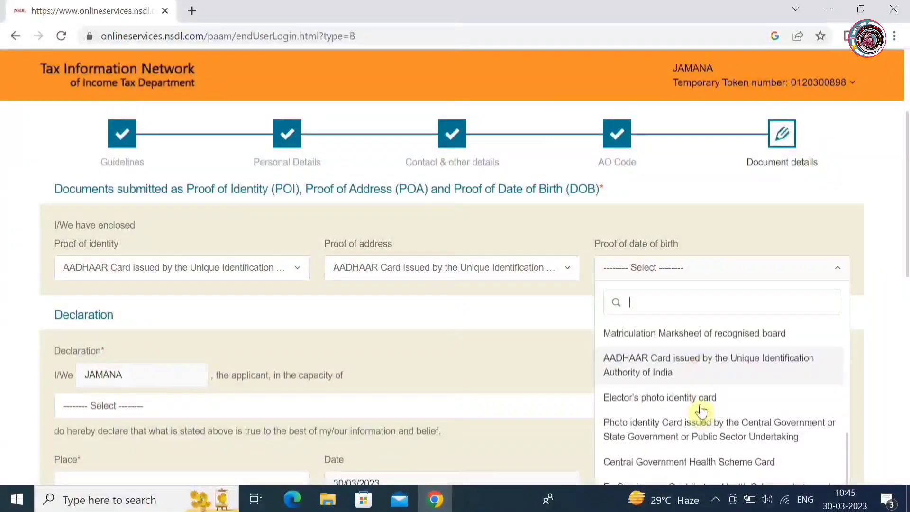
click(699, 367)
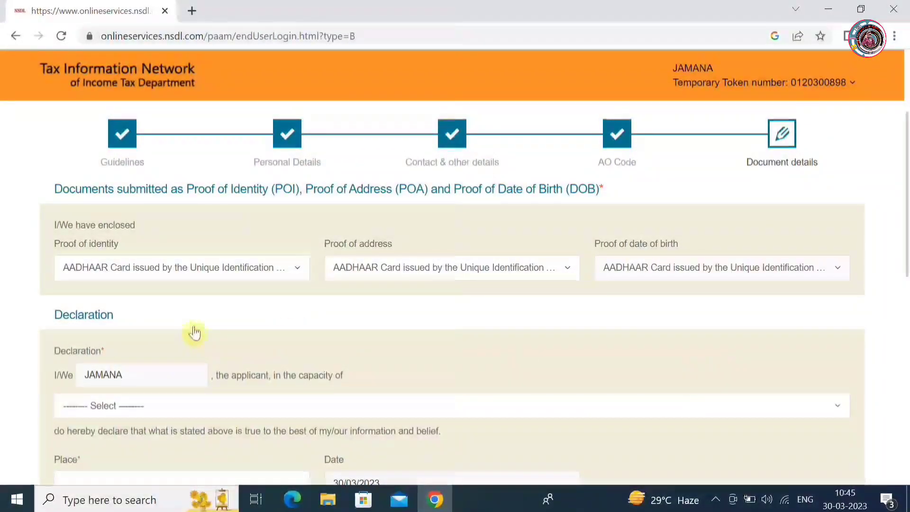
scroll(204, 330, down, 2)
scroll(303, 285, down, 1)
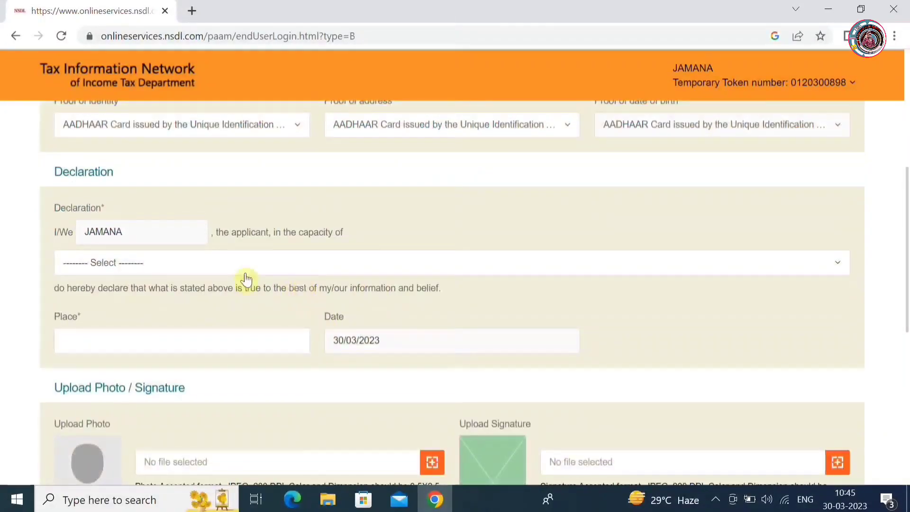
Step: Declare in the capacity Himself/Herself with AJMER as the place
click(836, 266)
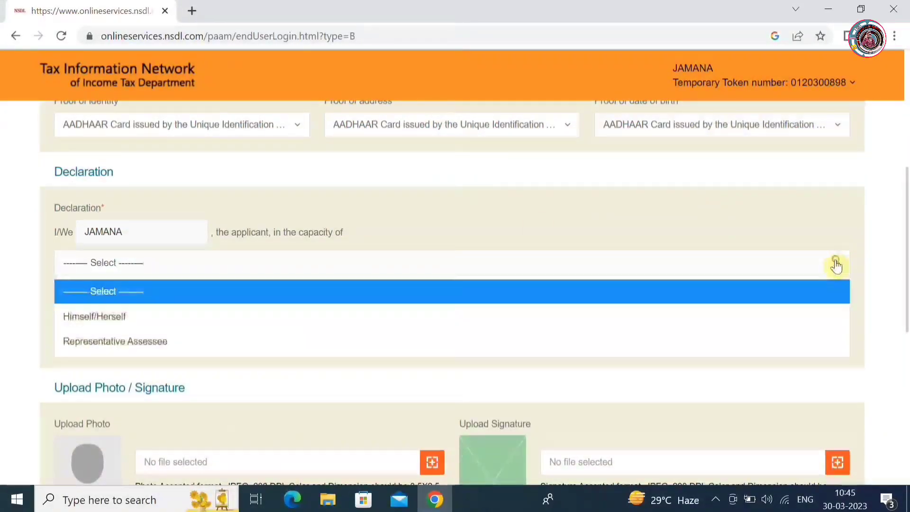
click(246, 322)
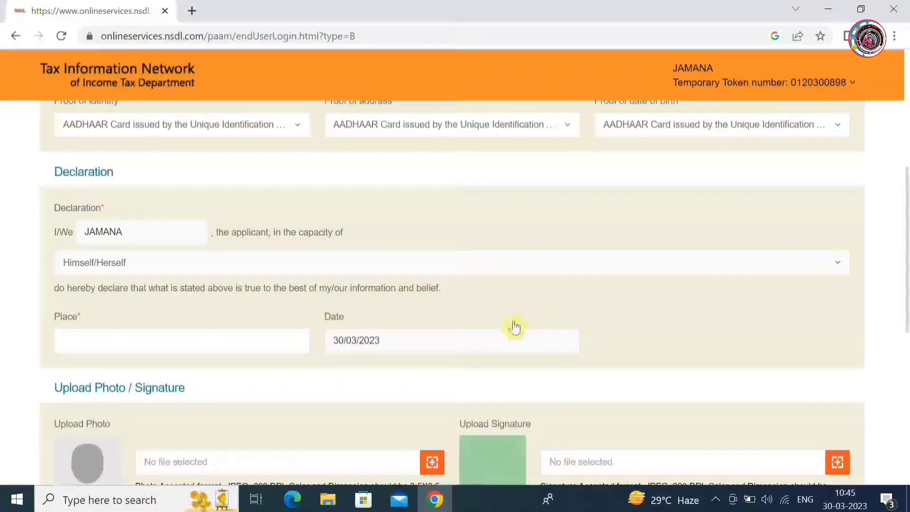
click(215, 345)
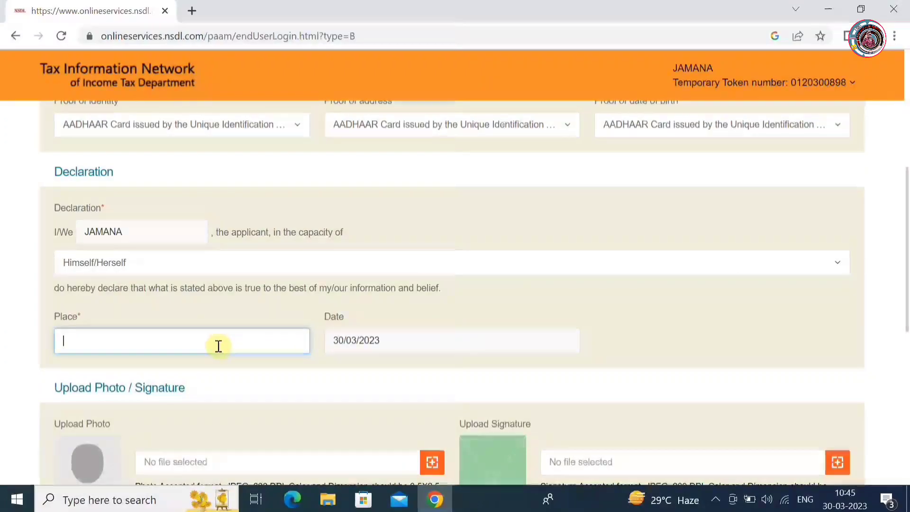
text(AJMER)
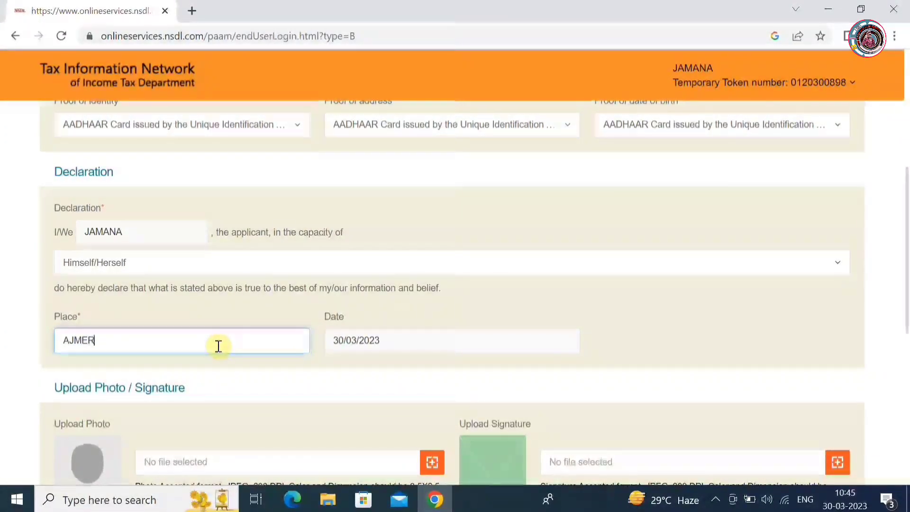
scroll(432, 326, down, 3)
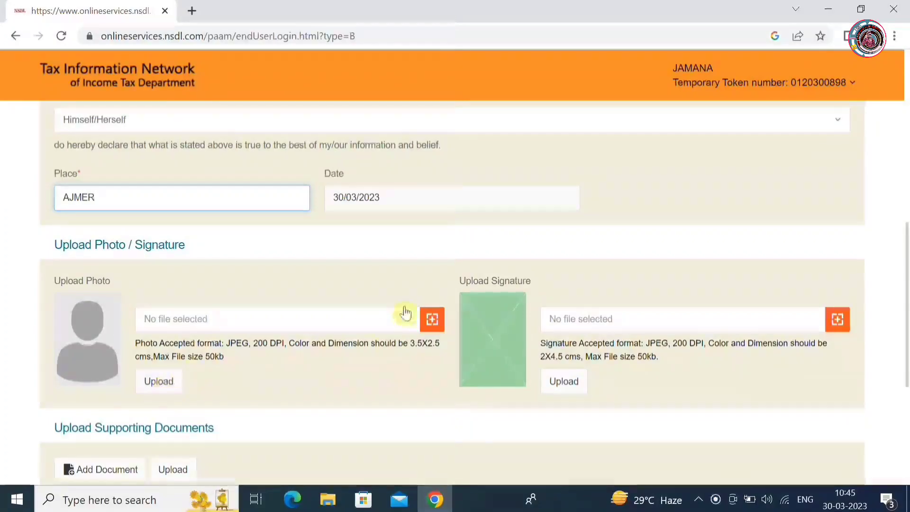
Step: Choose passport photo.jpeg from the applicant's folder for the photo field, then minimize Chrome
click(433, 319)
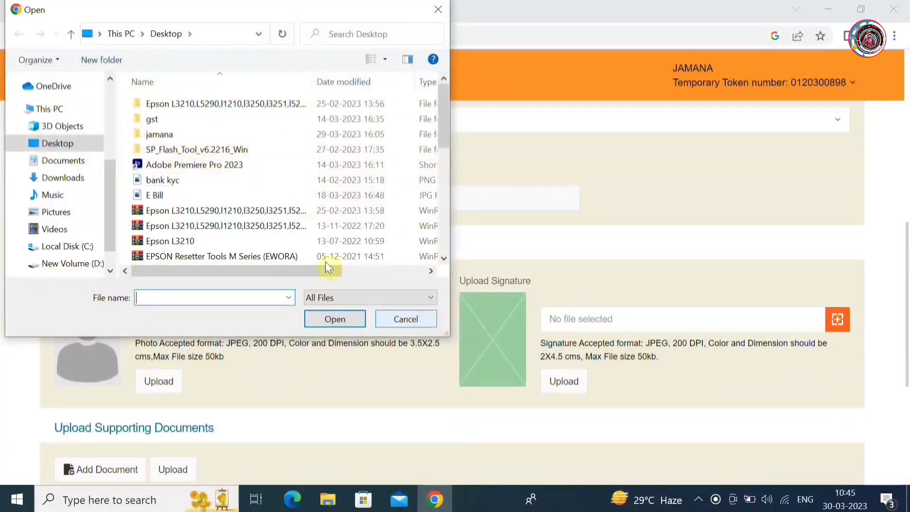
double_click(159, 134)
click(175, 137)
click(402, 142)
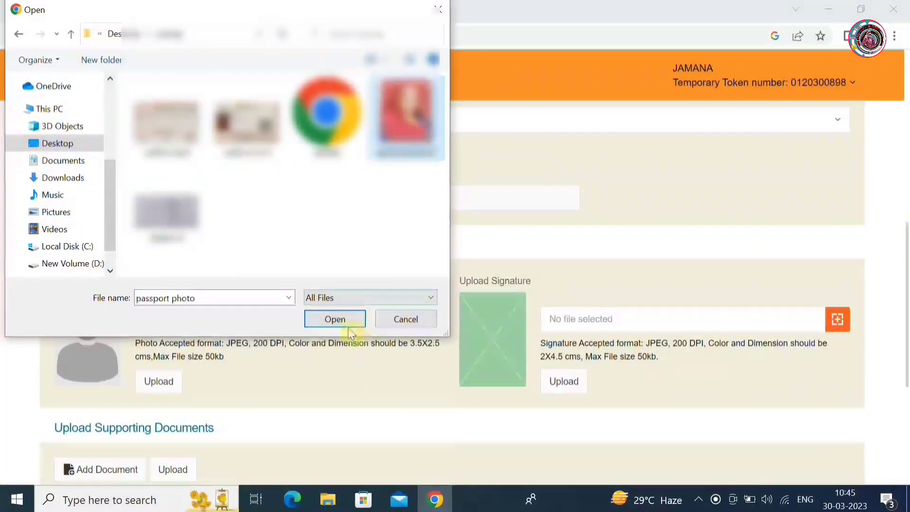
click(339, 318)
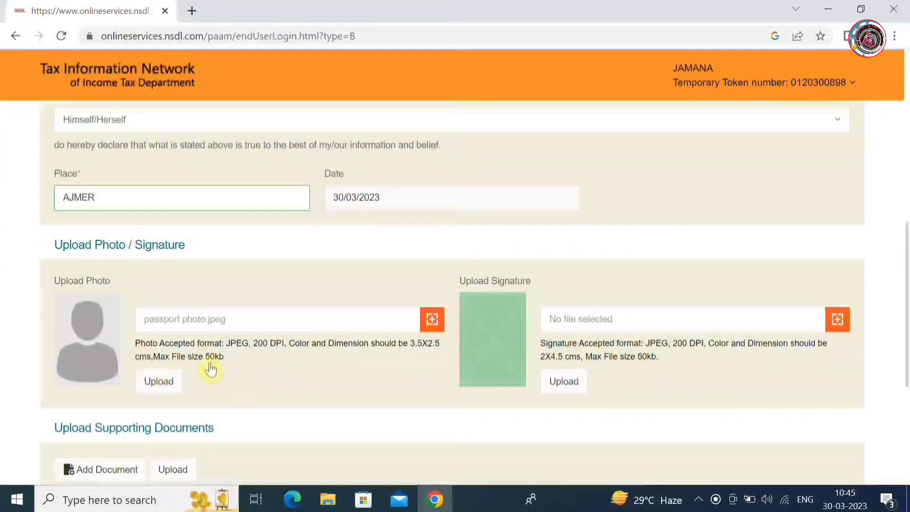
scroll(260, 341, down, 5)
scroll(263, 333, up, 2)
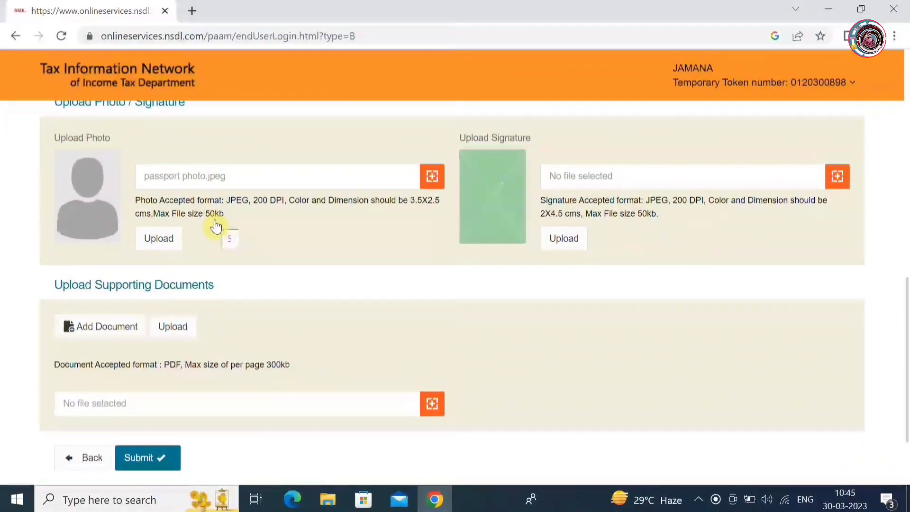
click(828, 9)
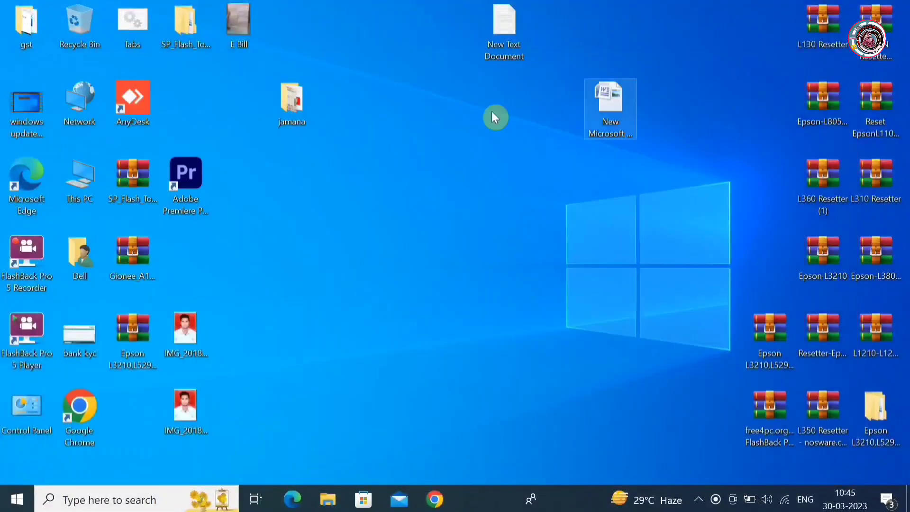
Step: Check the passport photo's Properties, showing a size of 73.6 KB
double_click(289, 125)
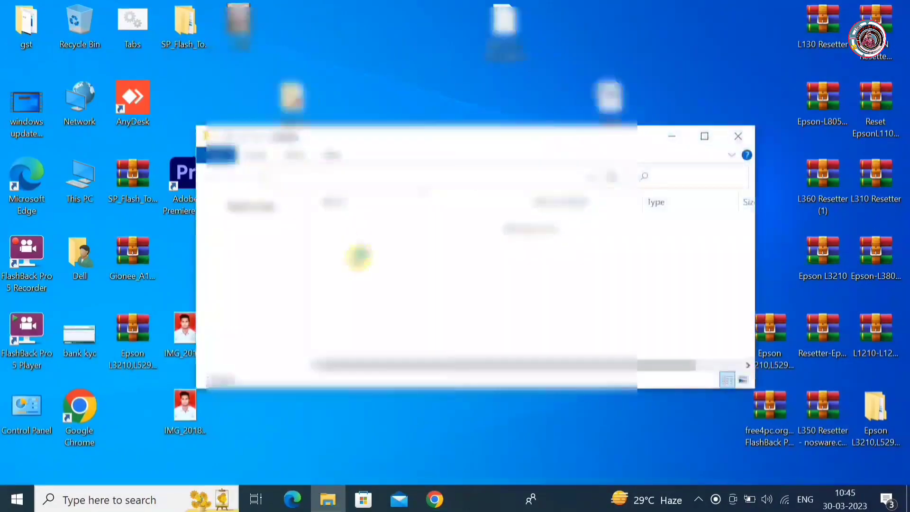
click(616, 237)
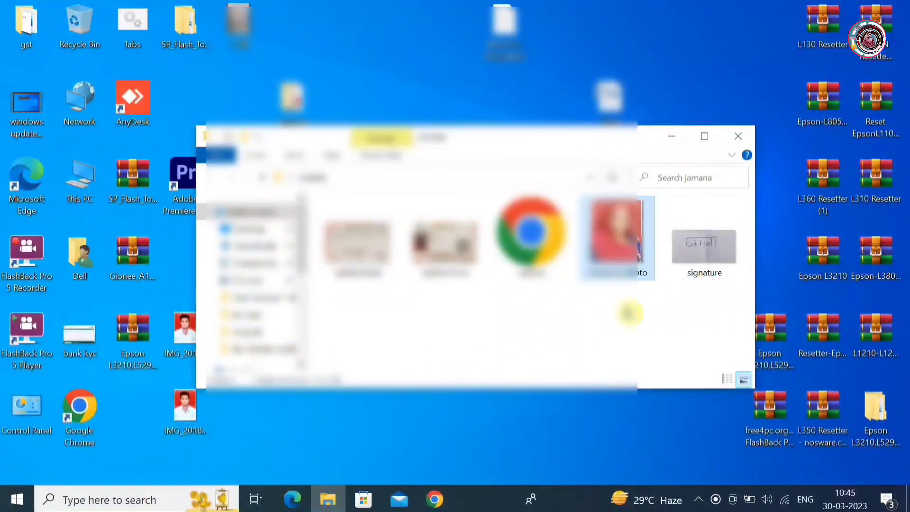
right_click(616, 241)
click(664, 473)
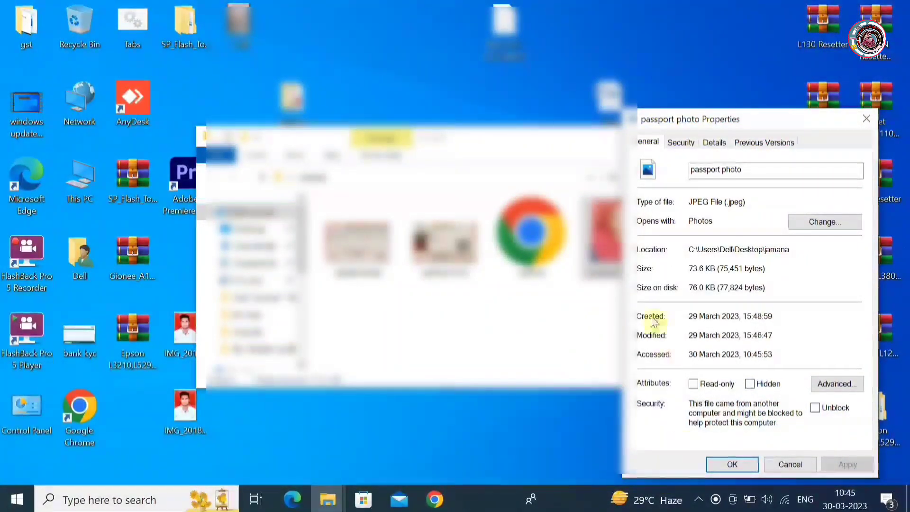
click(867, 119)
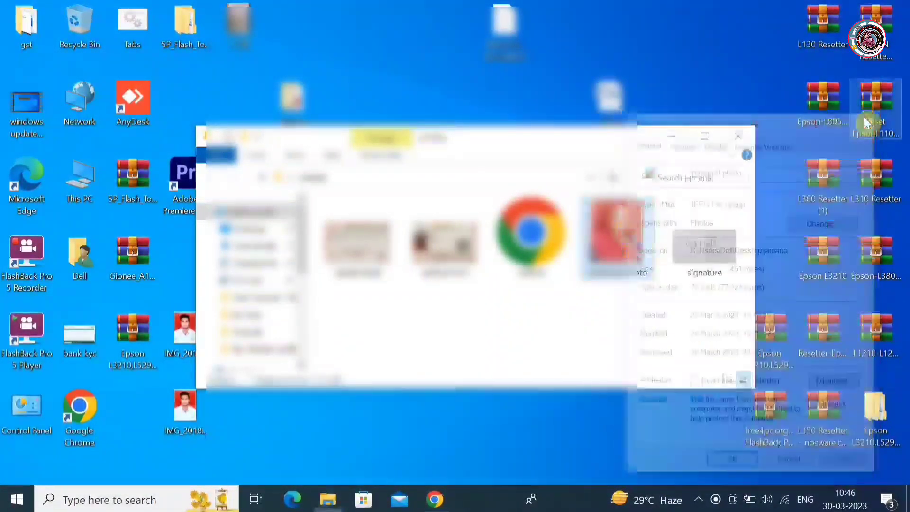
Step: Open the passport photo in Microsoft Office Picture Manager with Edit Pictures tools
right_click(625, 237)
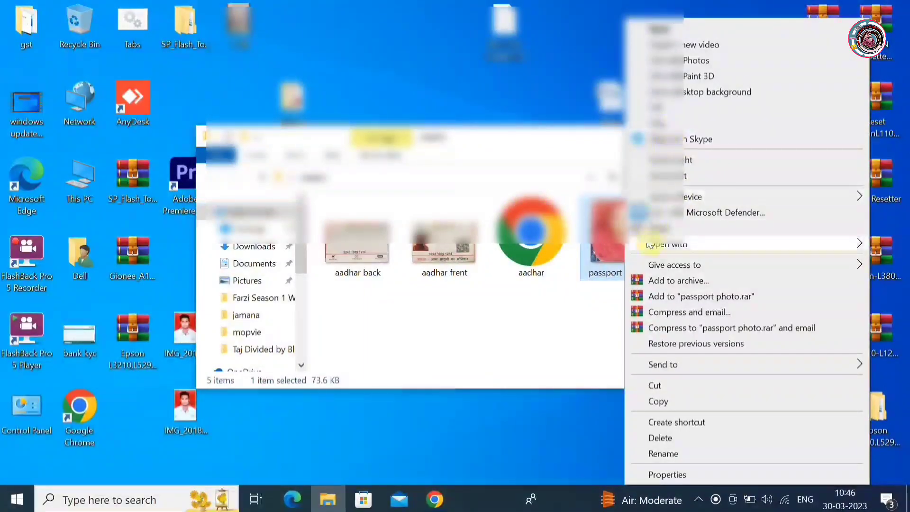
mouse_move(668, 247)
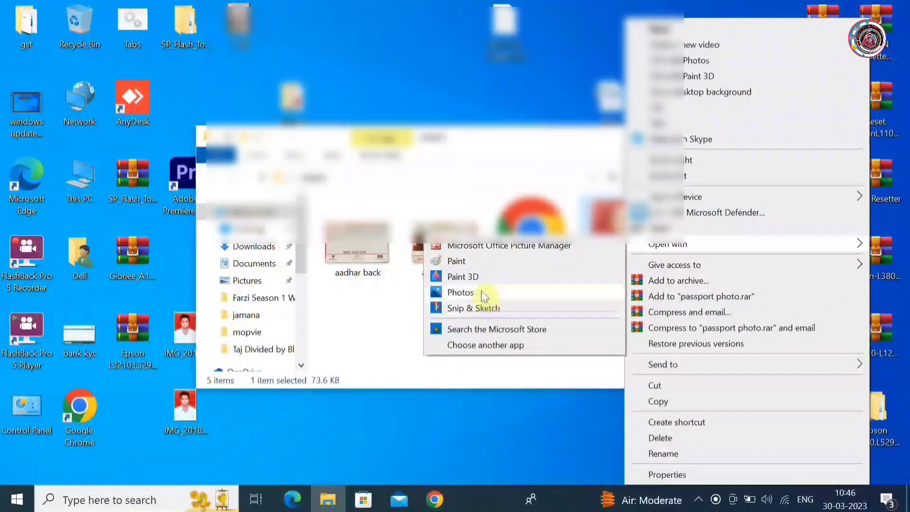
click(502, 245)
click(362, 41)
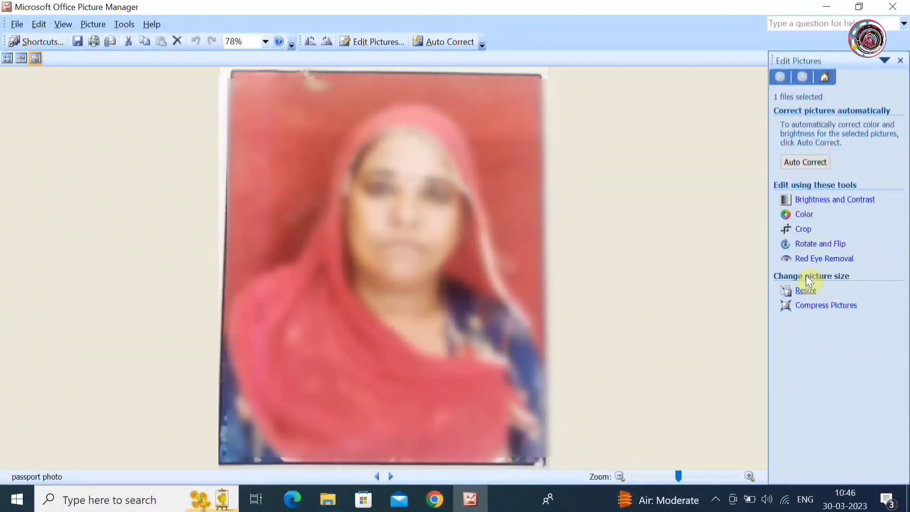
Step: Resize the passport photo to 600 x 725 with the Document - Small preset and save it
click(806, 290)
click(808, 165)
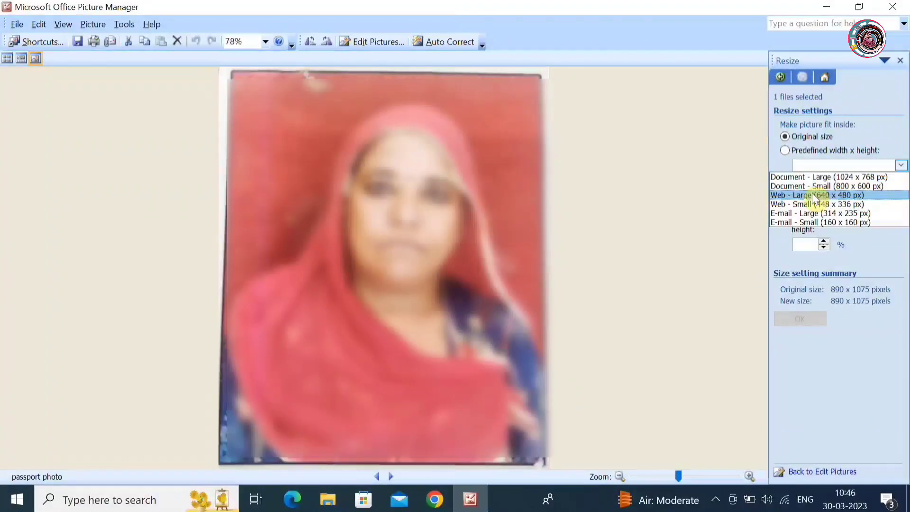
click(814, 187)
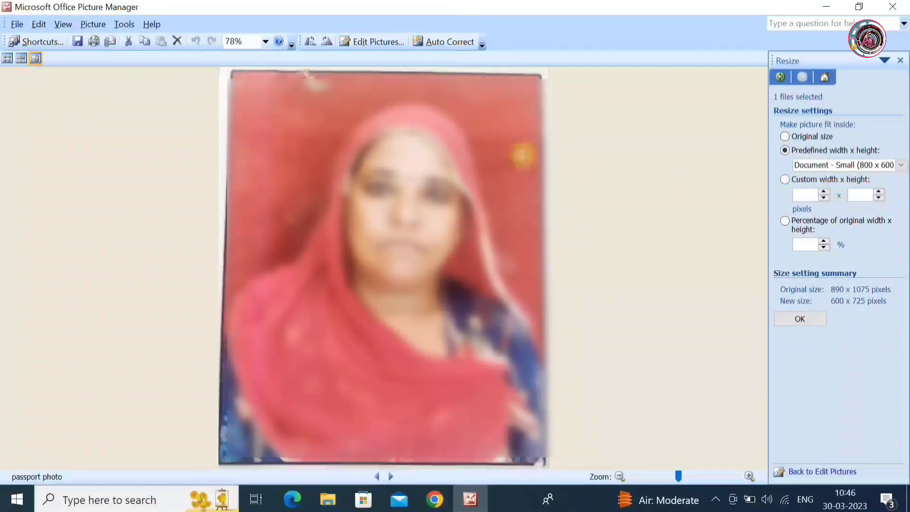
click(785, 180)
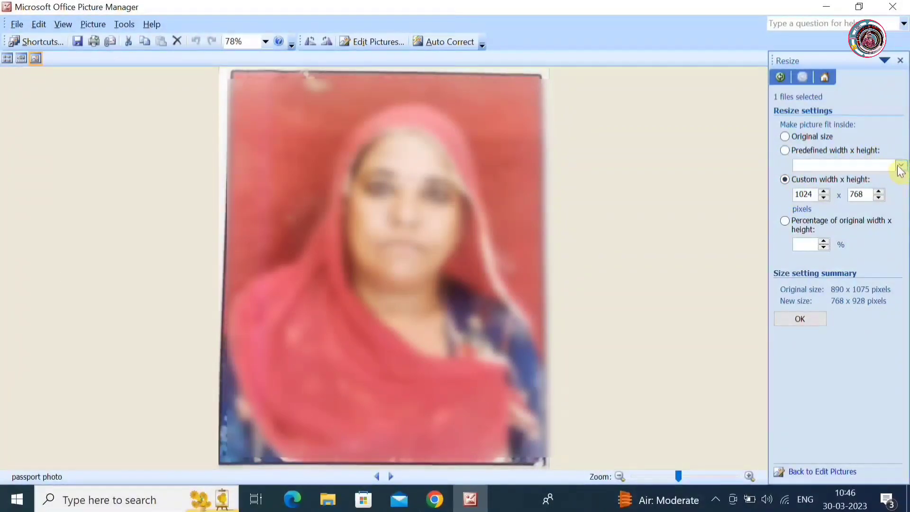
click(898, 166)
click(872, 185)
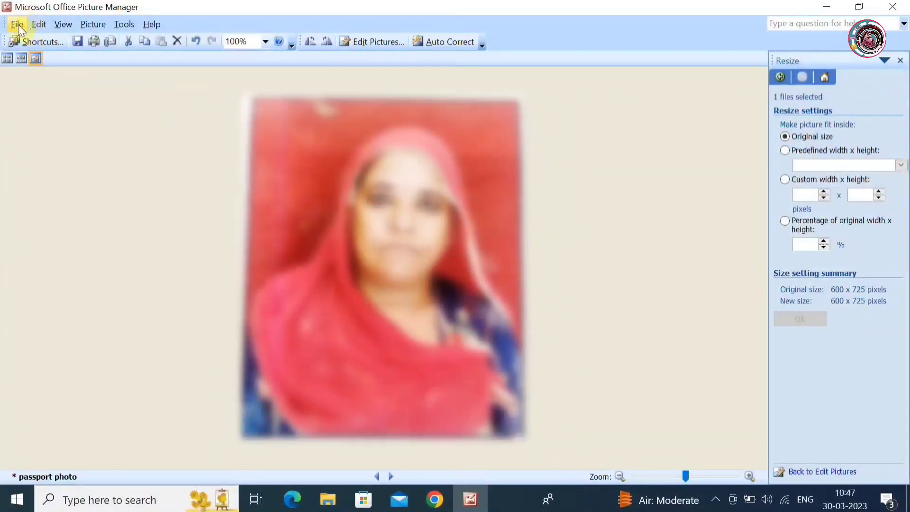
click(18, 24)
click(32, 73)
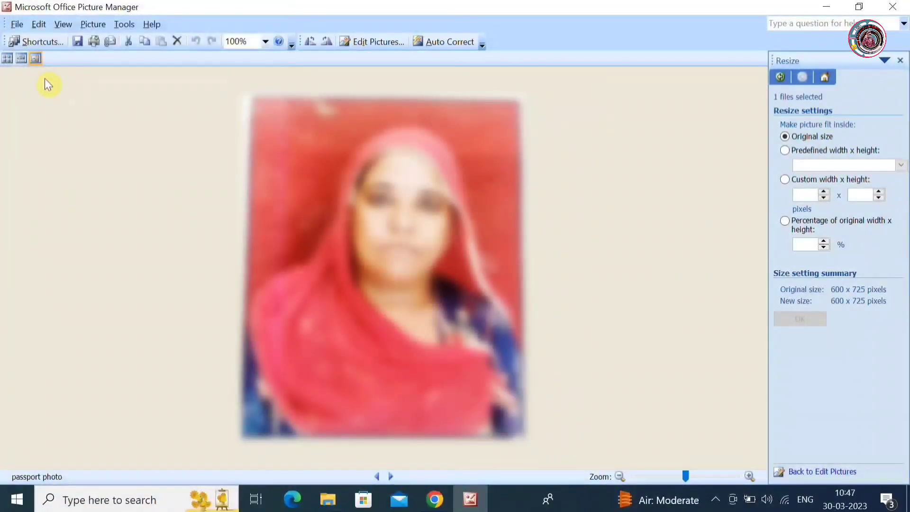
Step: Close Picture Manager, confirm the photo is now 43.2 KB, and return to Chrome
click(892, 7)
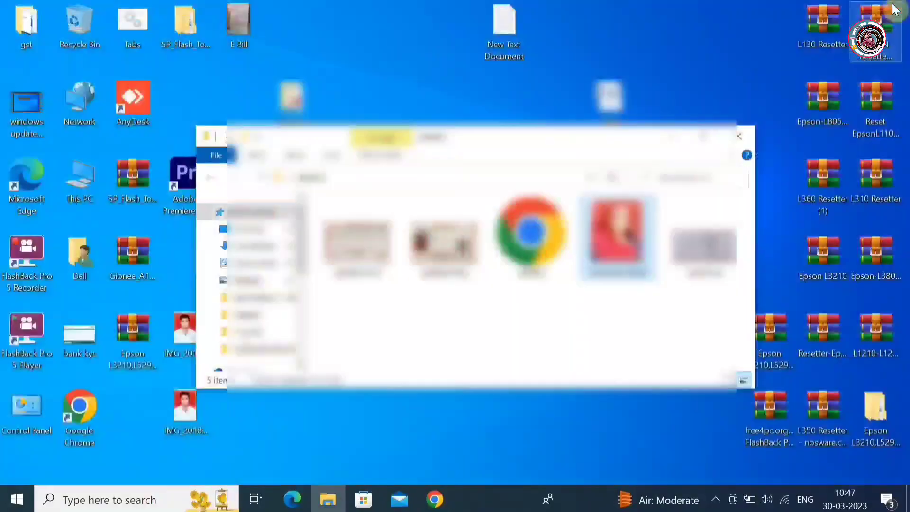
right_click(622, 236)
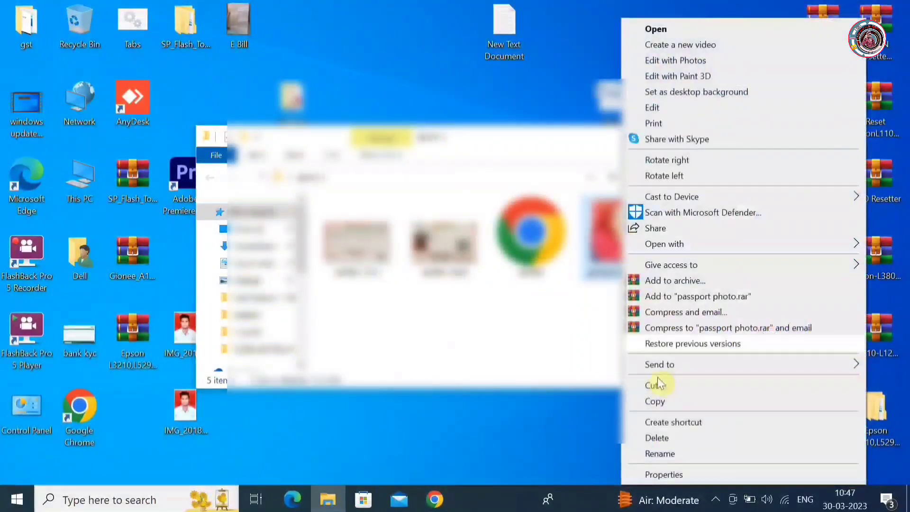
click(664, 474)
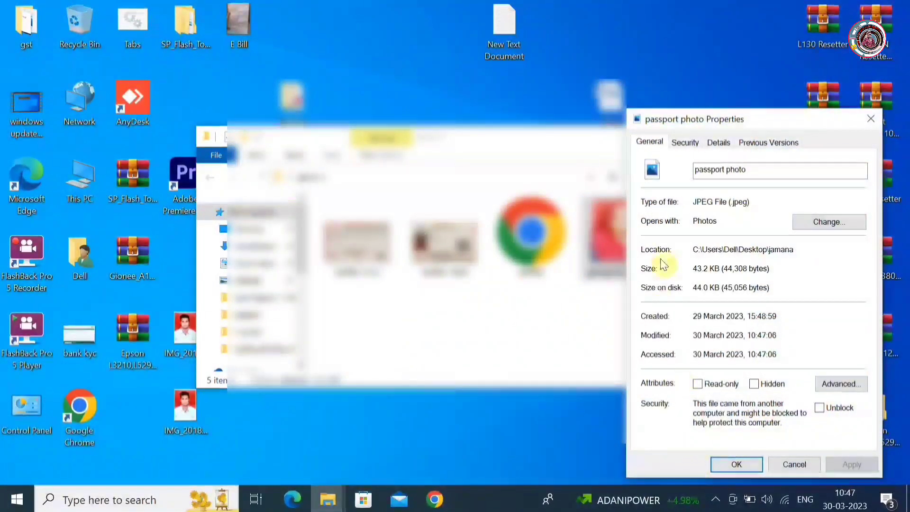
click(869, 119)
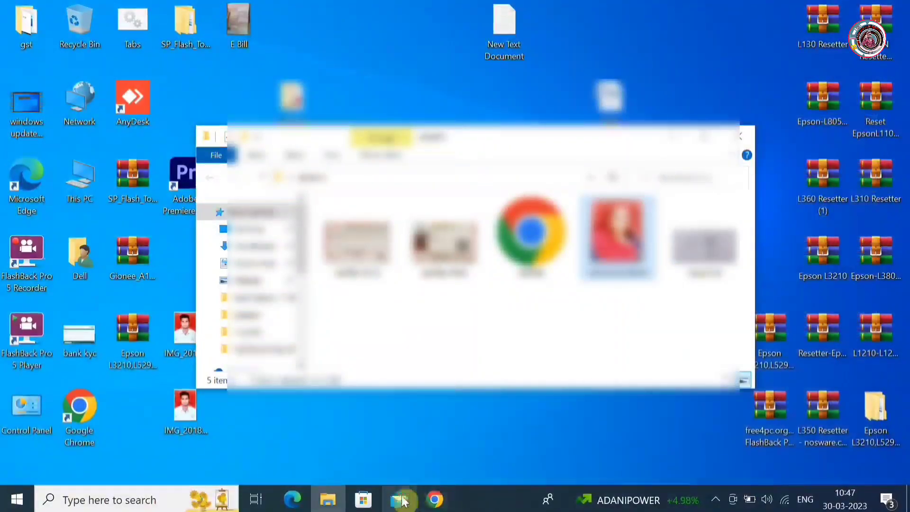
click(435, 496)
Step: Dismiss the alert and upload 'passport photo' as the applicant's photo
click(574, 117)
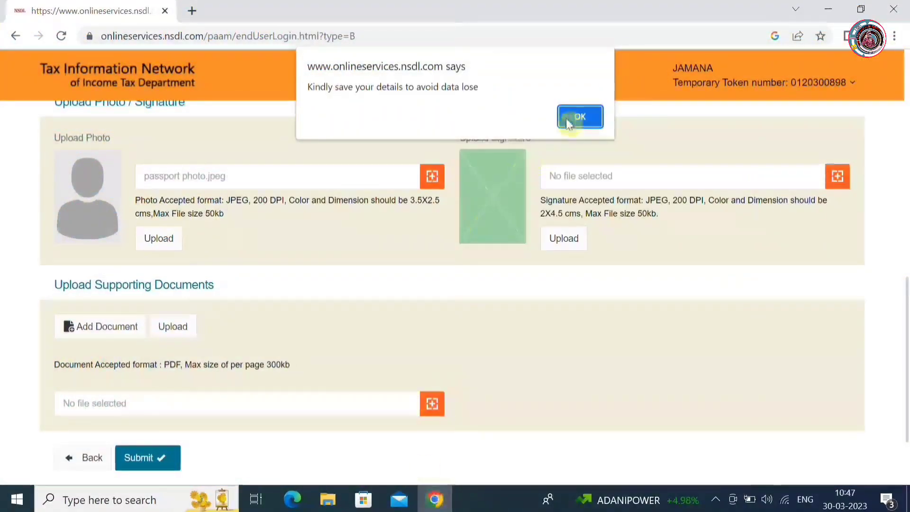
click(432, 177)
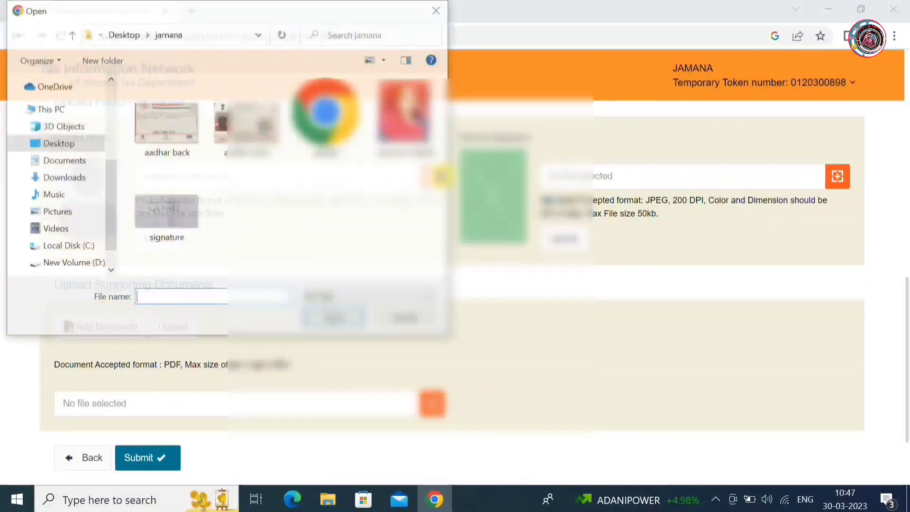
click(413, 127)
click(334, 316)
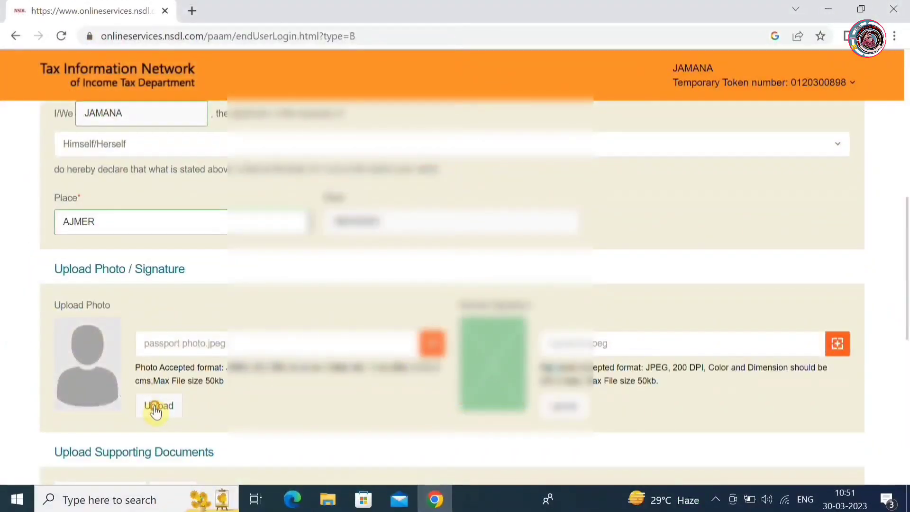
click(156, 404)
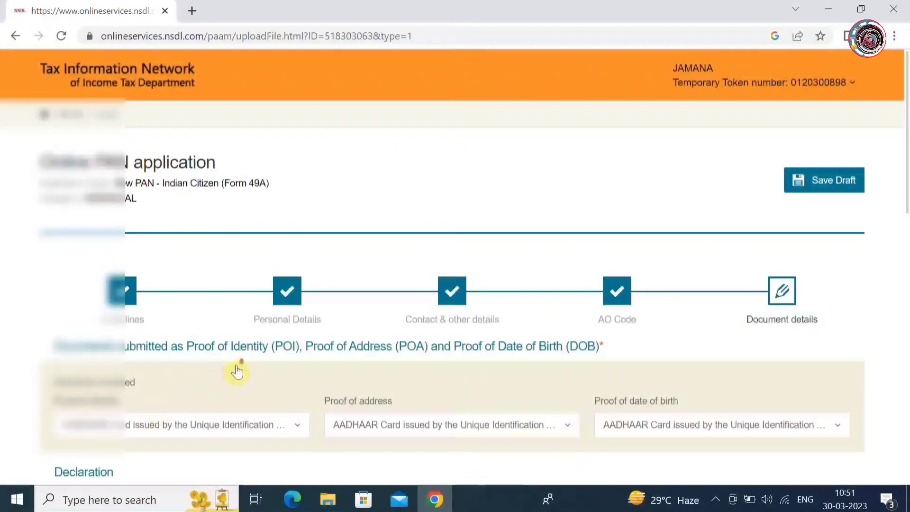
scroll(237, 372, down, 10)
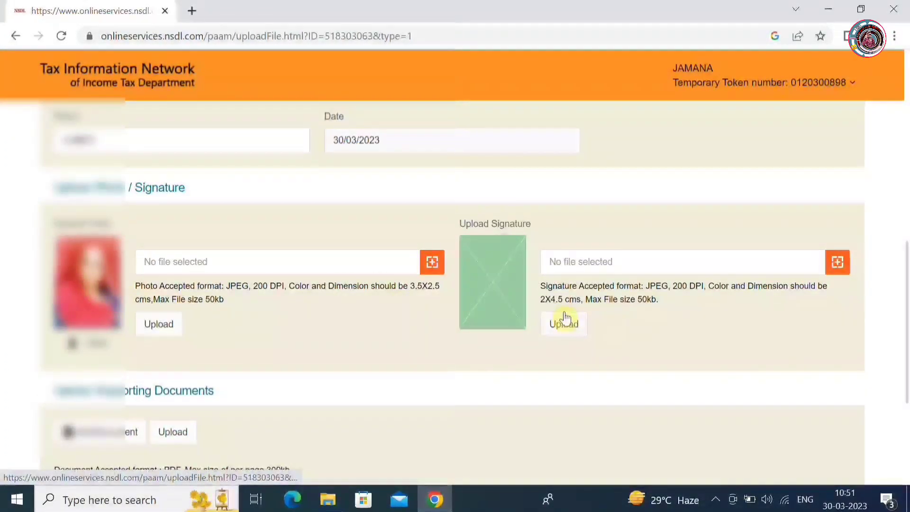
scroll(463, 260, up, 3)
scroll(463, 262, down, 2)
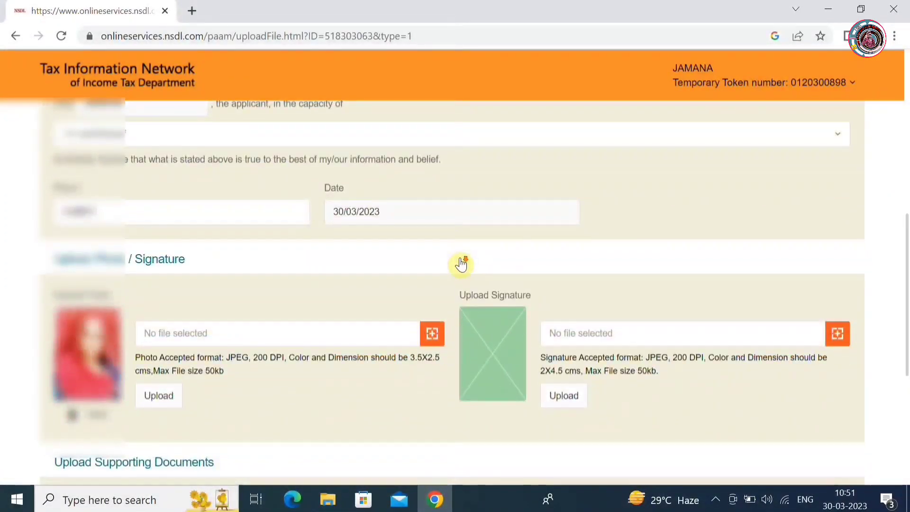
click(565, 399)
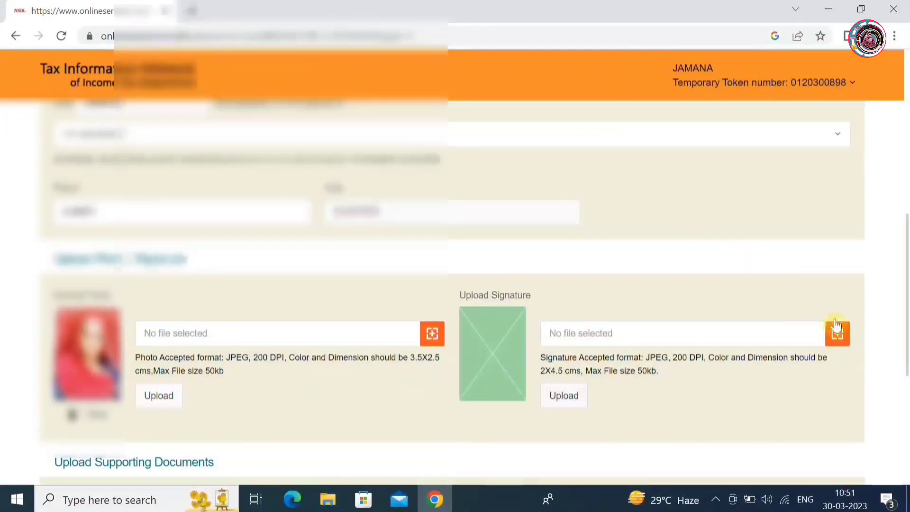
Step: Select signature.jpeg and upload it into the signature slot
click(838, 333)
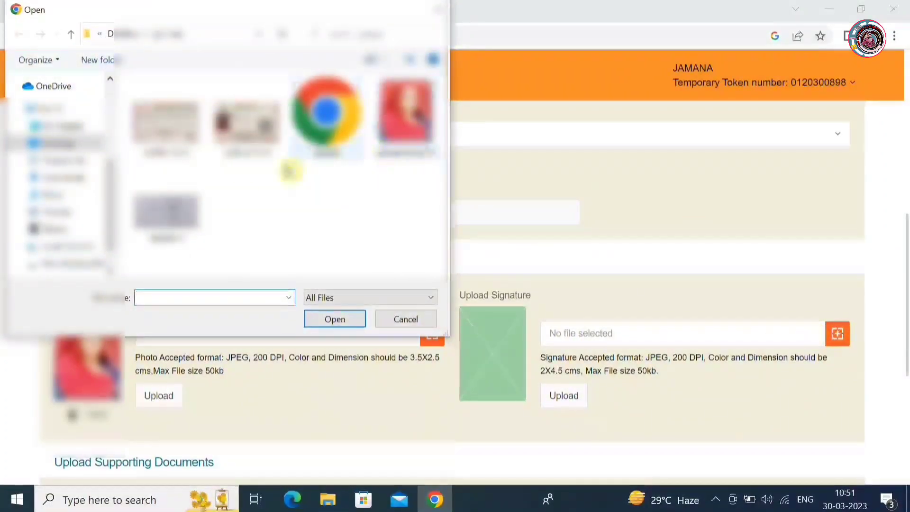
click(166, 209)
click(335, 319)
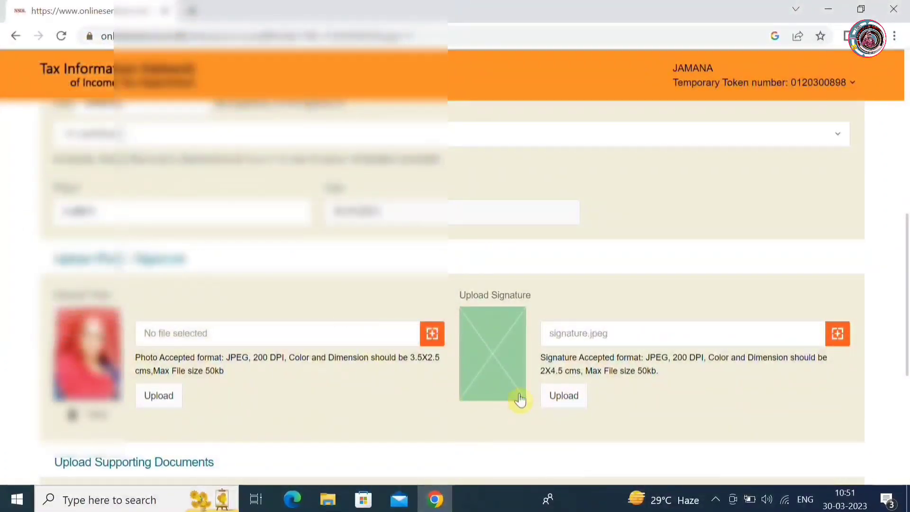
click(556, 395)
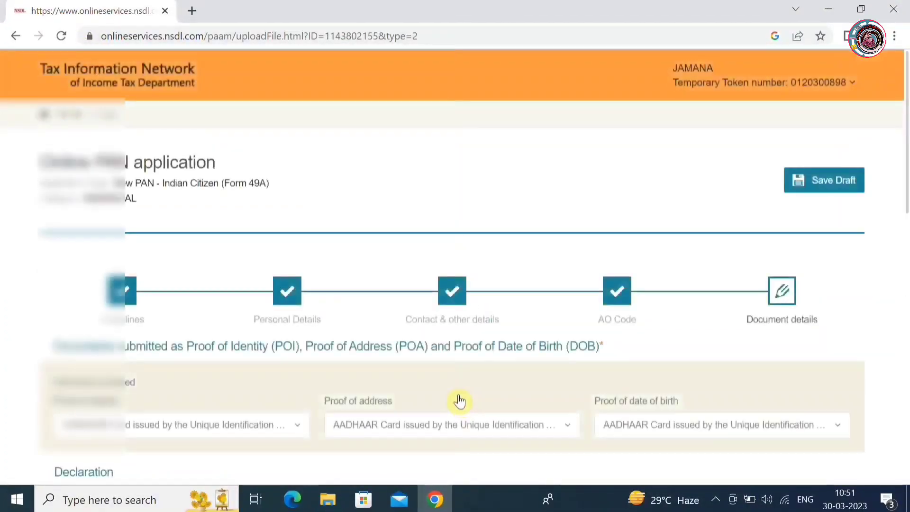
scroll(461, 403, down, 2)
scroll(407, 347, down, 5)
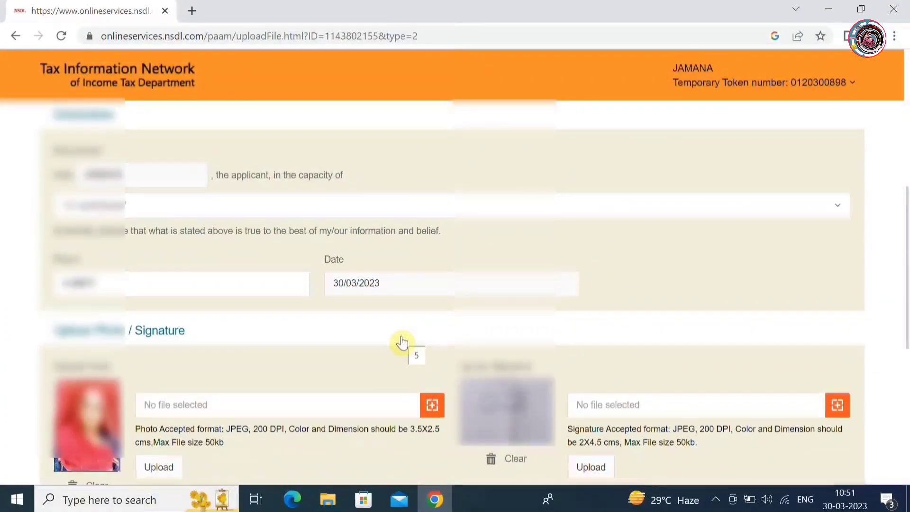
scroll(402, 342, down, 4)
scroll(256, 386, down, 2)
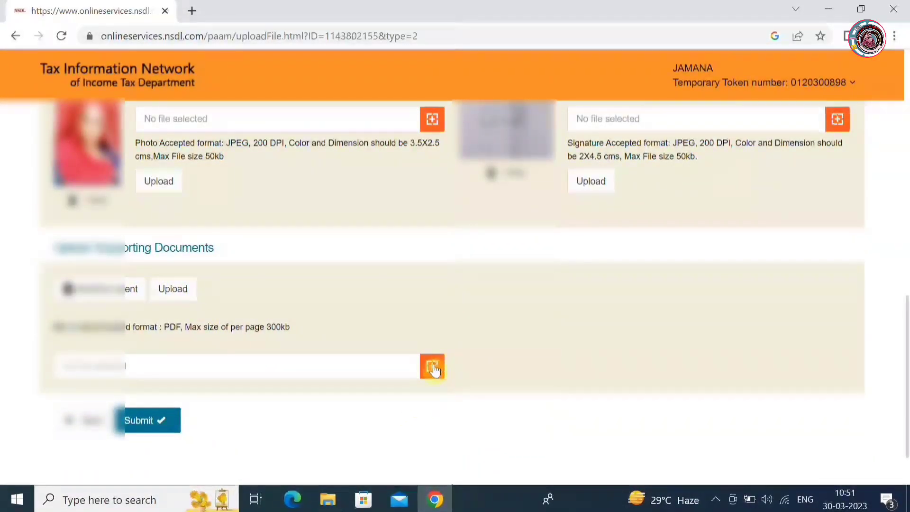
Step: Attach the Aadhaar PDF JAMA1984.pdf from Downloads as the supporting document and upload it
click(171, 297)
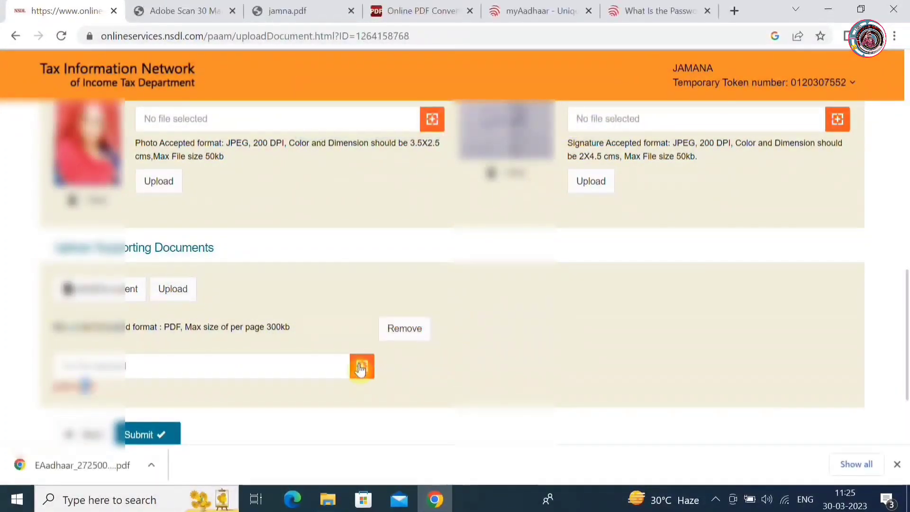
click(360, 365)
click(164, 126)
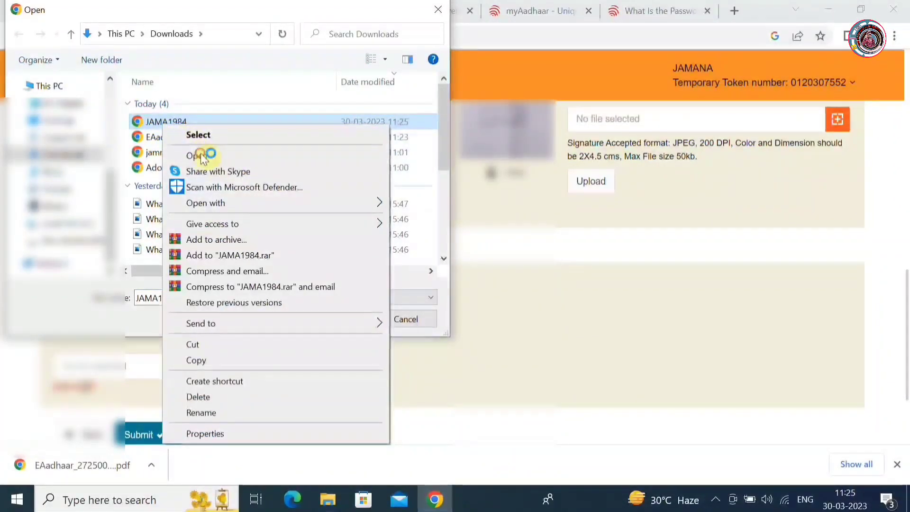
click(198, 154)
click(715, 17)
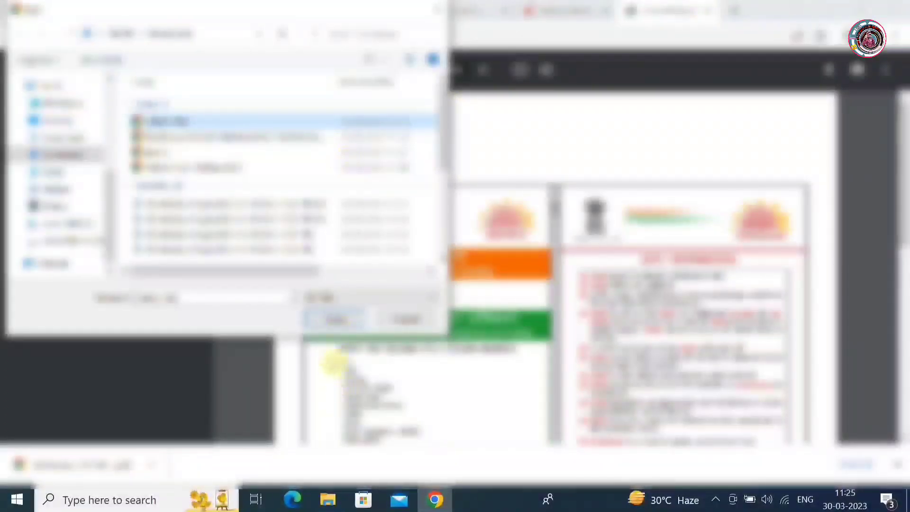
click(334, 322)
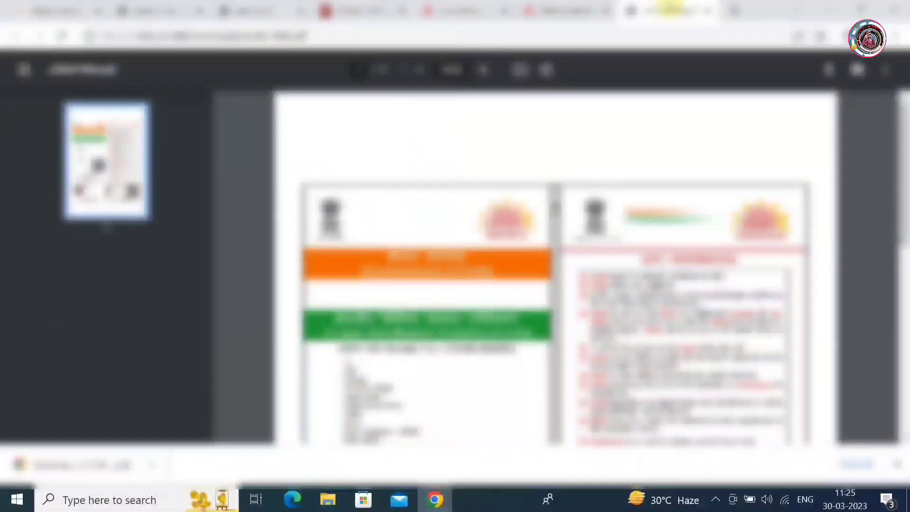
click(40, 10)
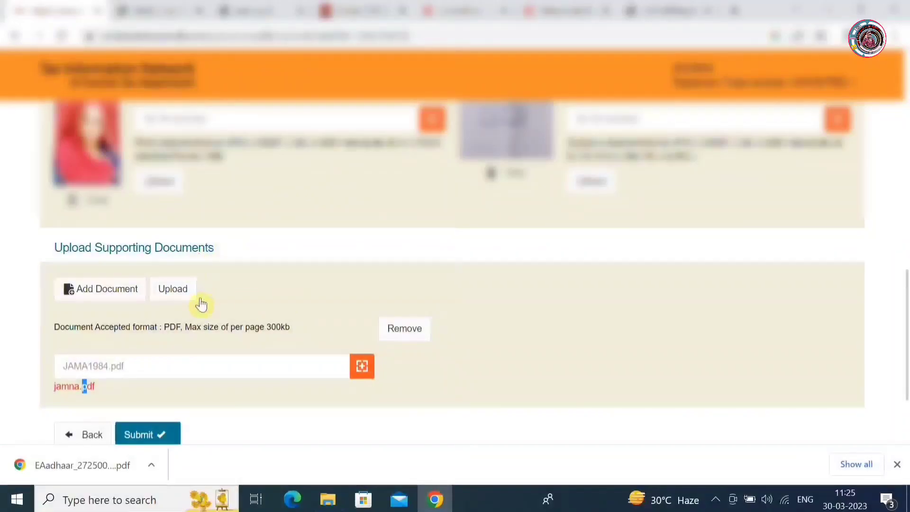
click(175, 290)
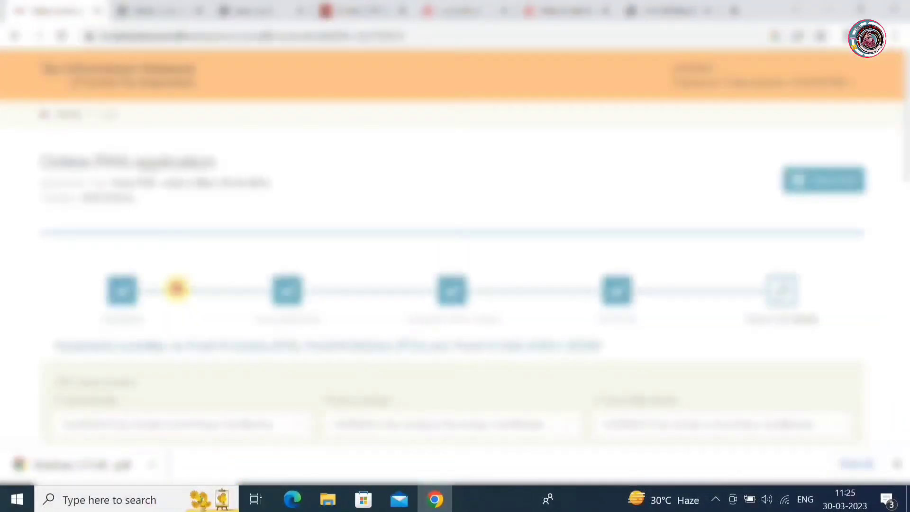
Step: Submit the Document details step, dismiss the alert, and review the red mandatory-field warning
scroll(242, 314, down, 15)
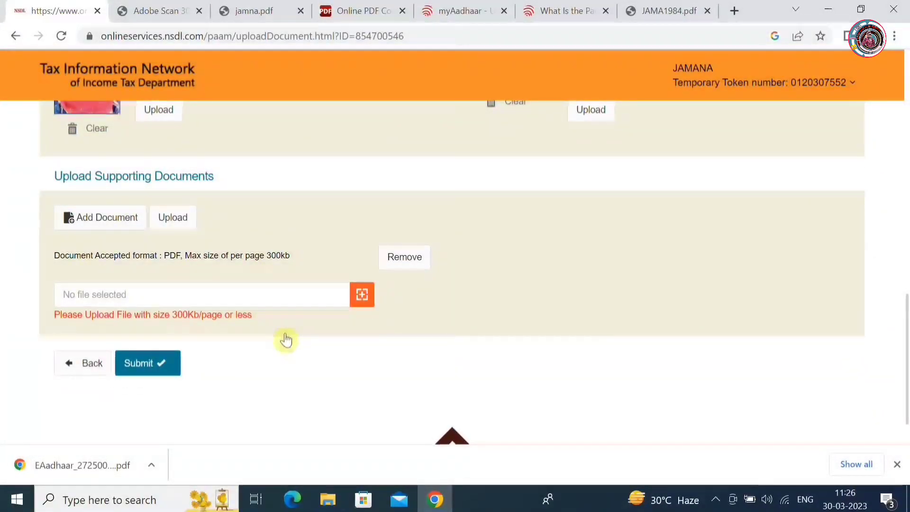
scroll(308, 331, down, 1)
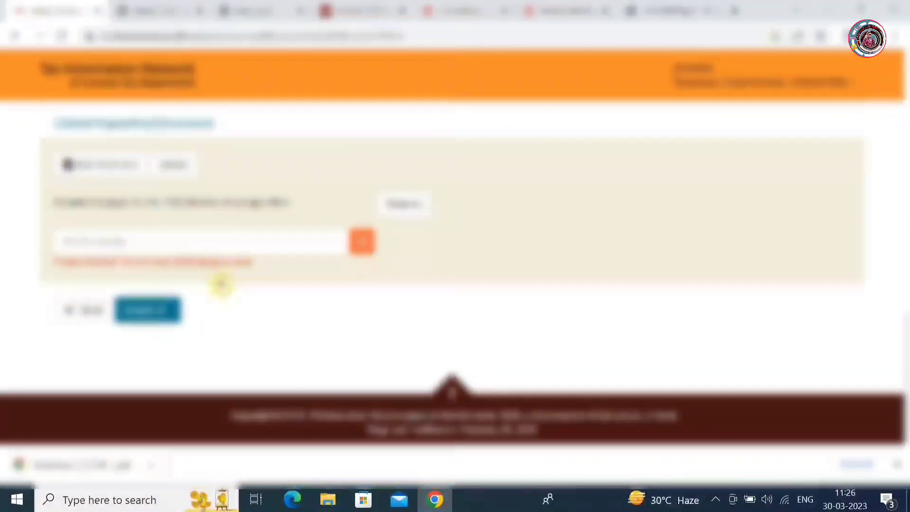
click(169, 311)
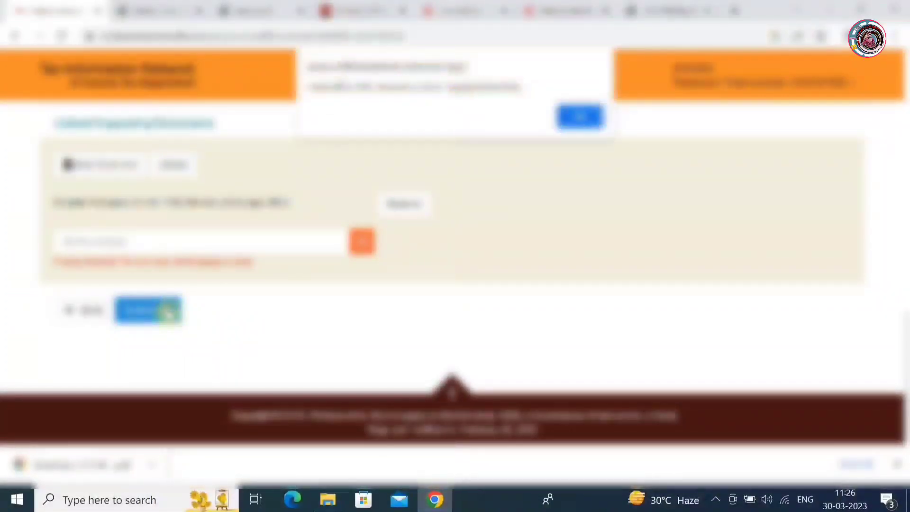
click(579, 117)
scroll(686, 263, up, 10)
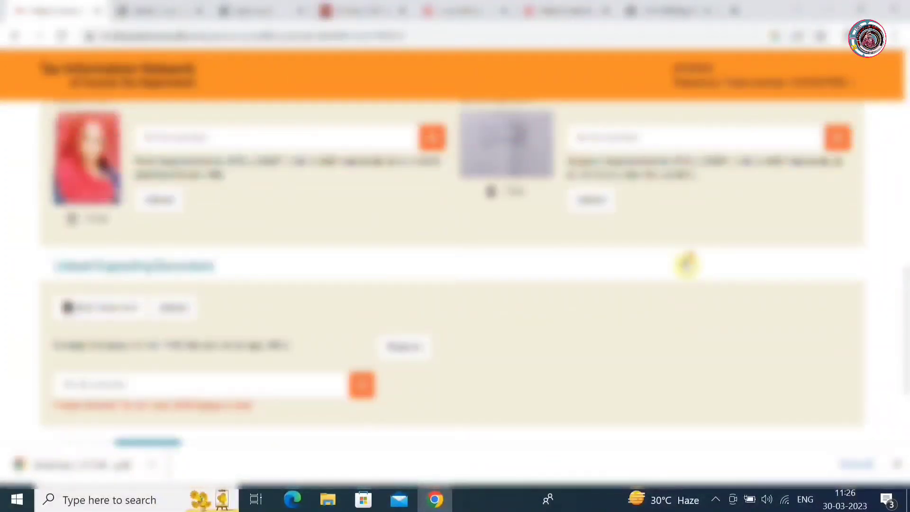
scroll(687, 265, up, 4)
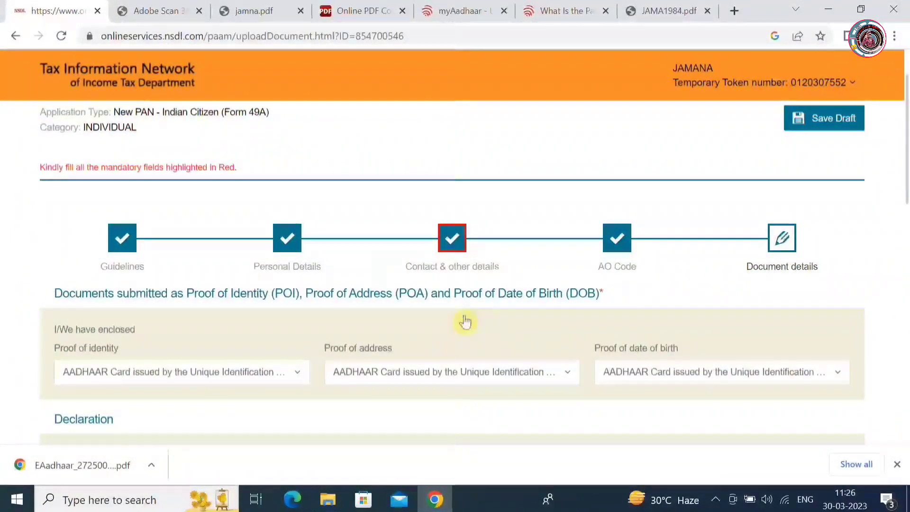
scroll(532, 305, down, 10)
click(435, 499)
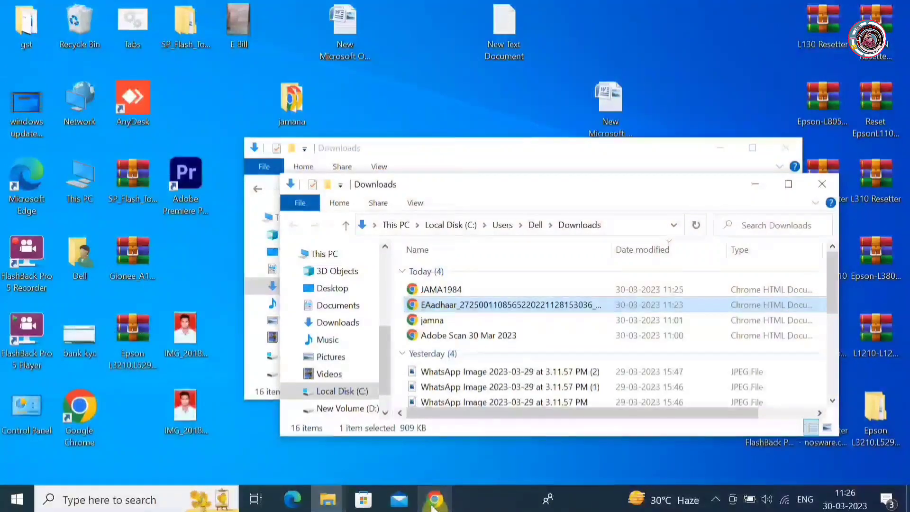
right_click(432, 291)
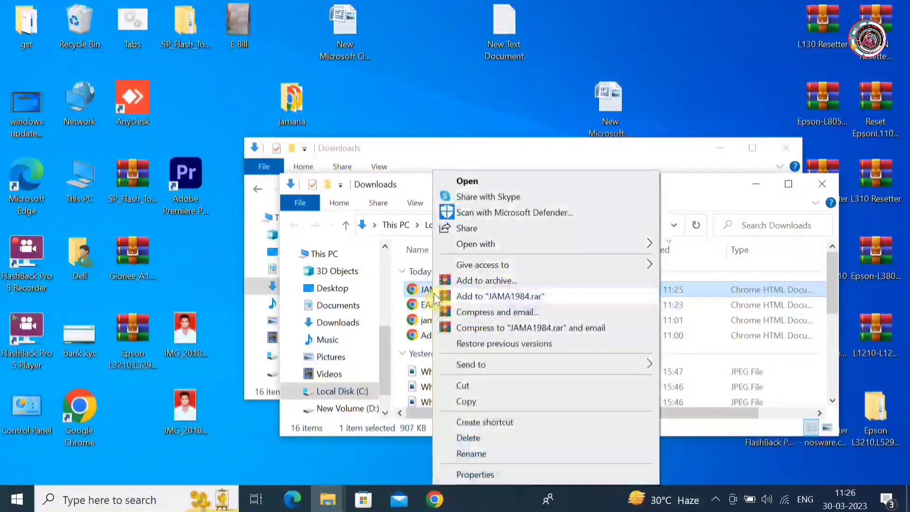
click(472, 473)
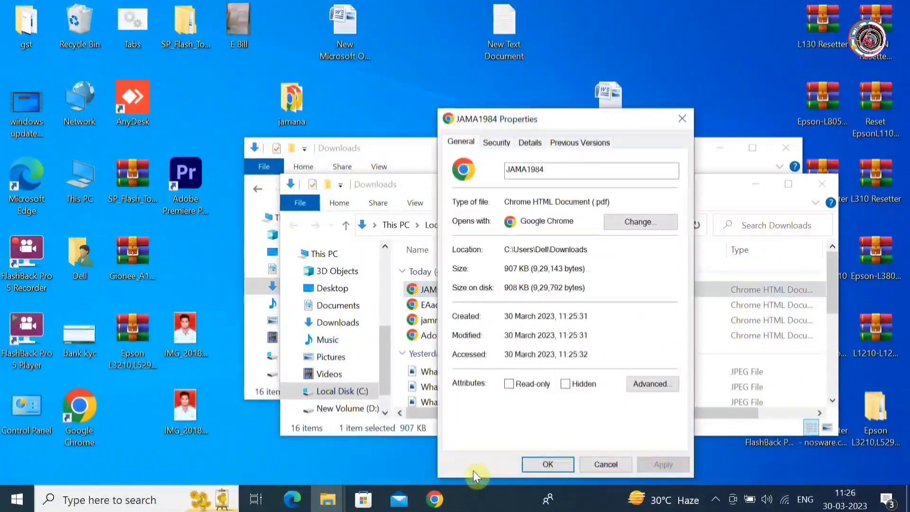
click(682, 120)
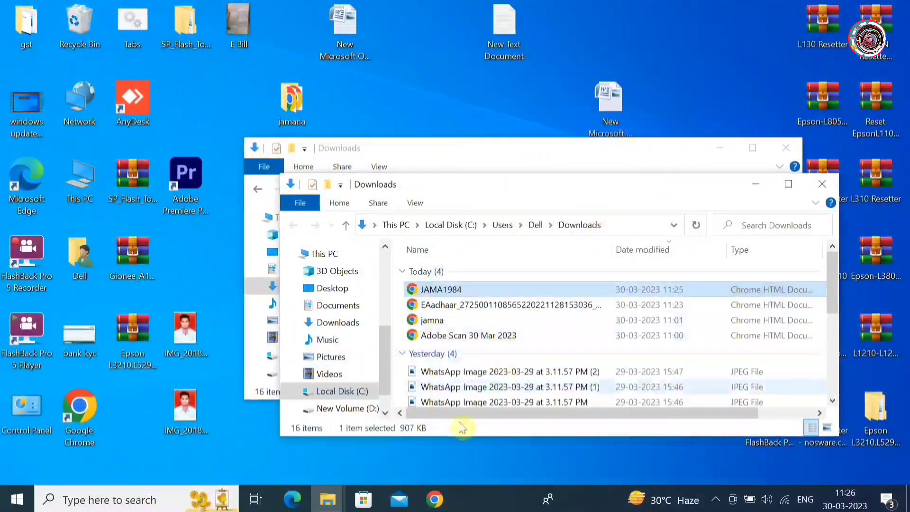
mouse_move(432, 506)
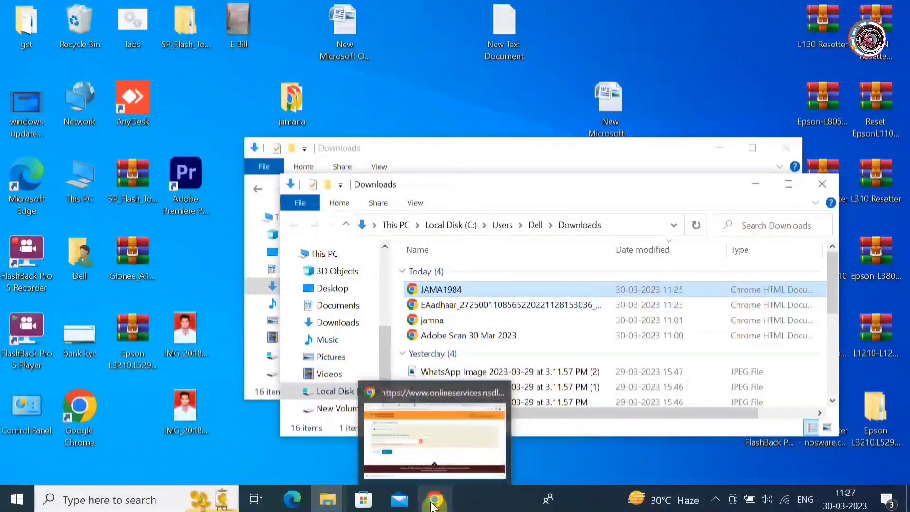
Step: Search 'compress pdf file' in a new Chrome tab and open iLovePDF's Compress PDF page
click(432, 504)
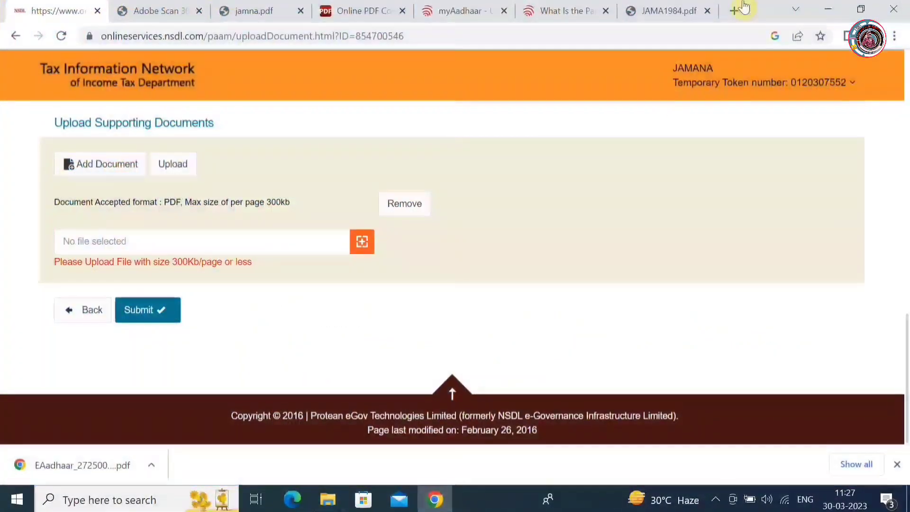
click(732, 10)
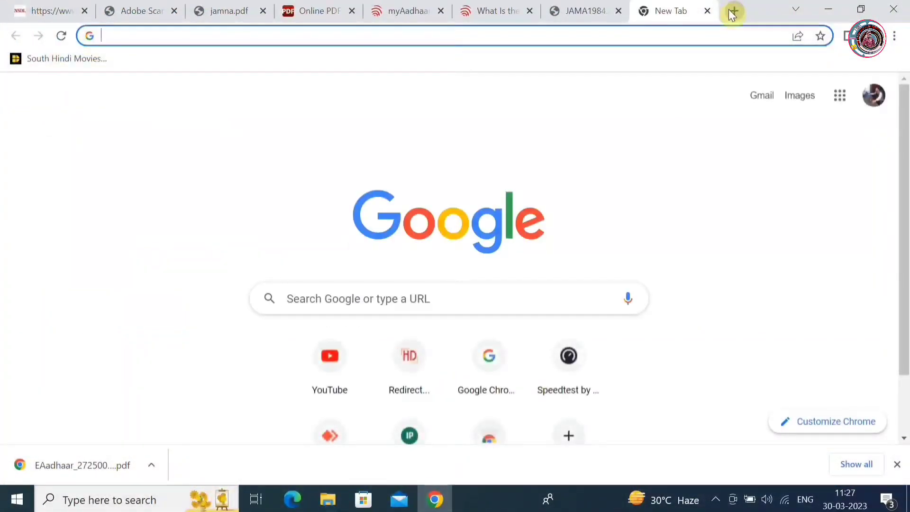
text(COMP)
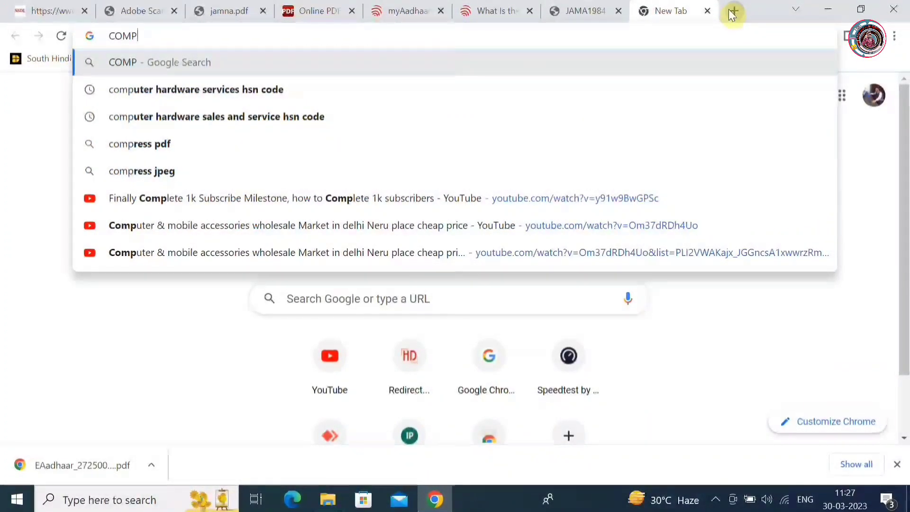
text(RES)
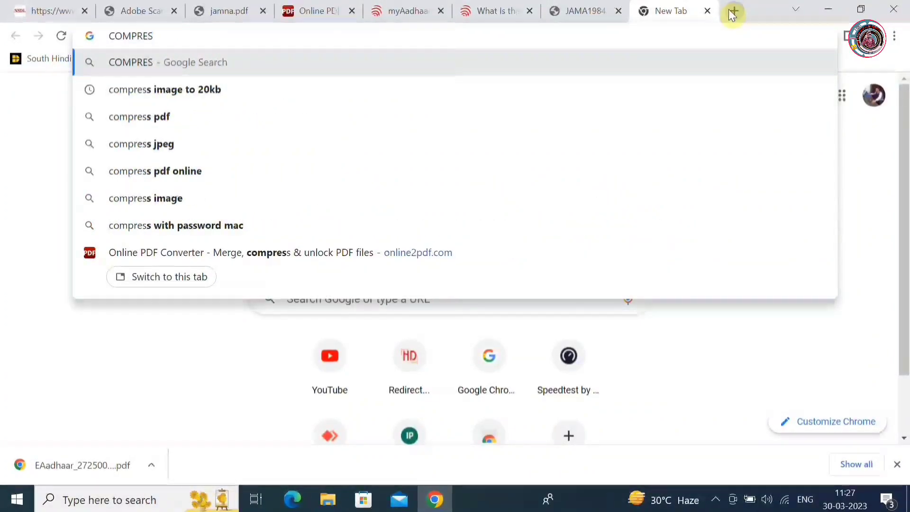
text(S P)
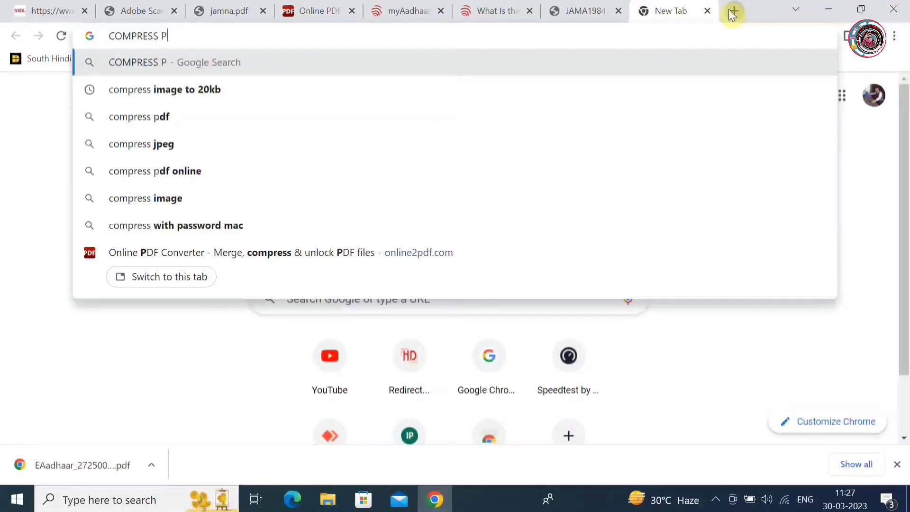
text(DF FILE)
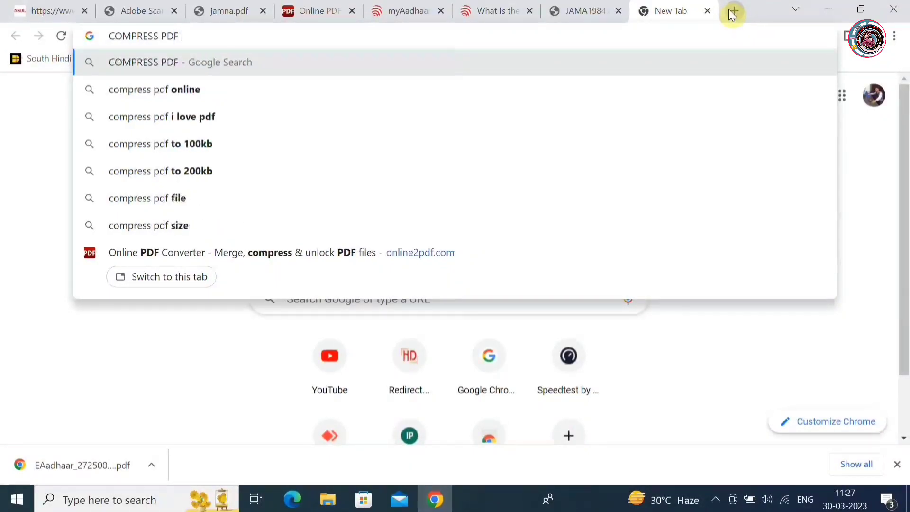
key(Return)
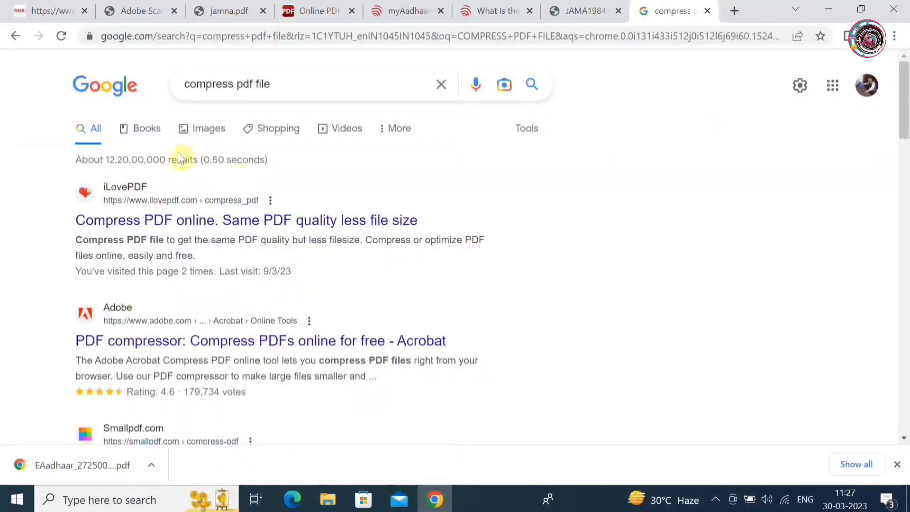
click(226, 220)
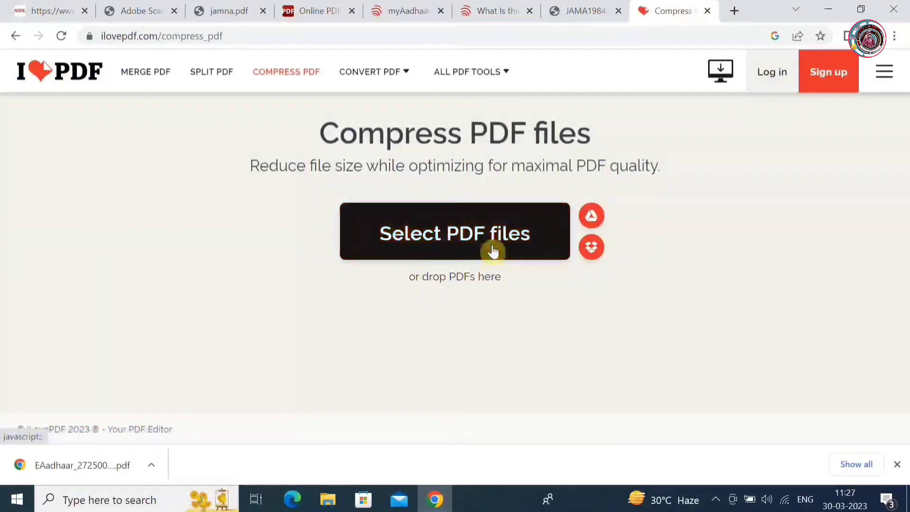
Step: Compress JAMA1984.pdf in iLovePDF from 907.37 KB to 162.64 KB and download it
click(488, 258)
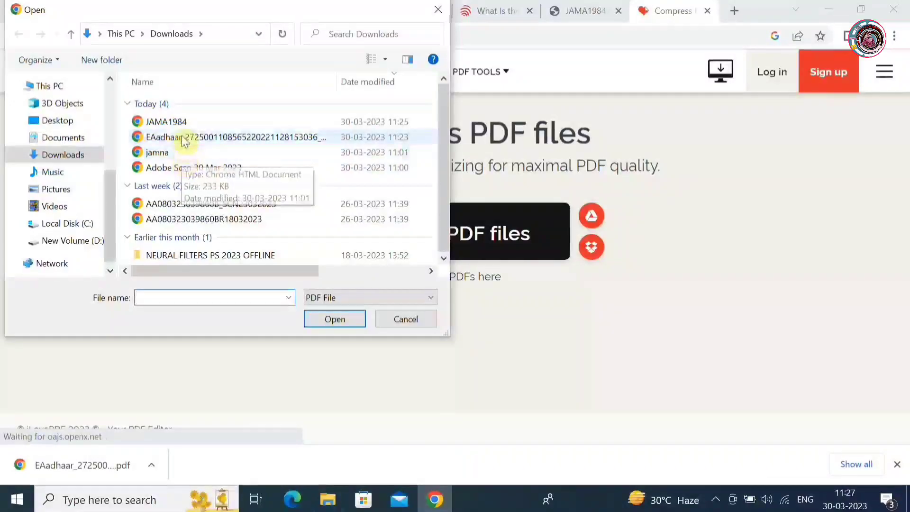
click(183, 122)
click(328, 326)
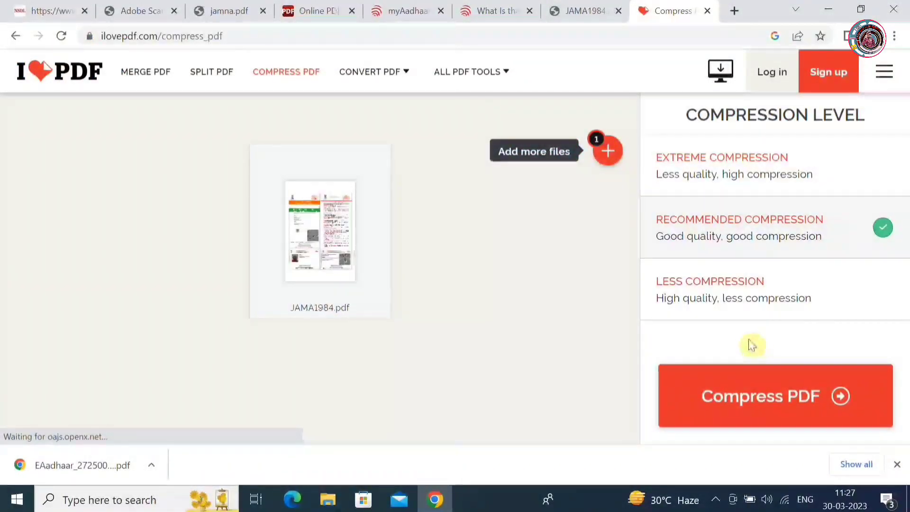
click(762, 396)
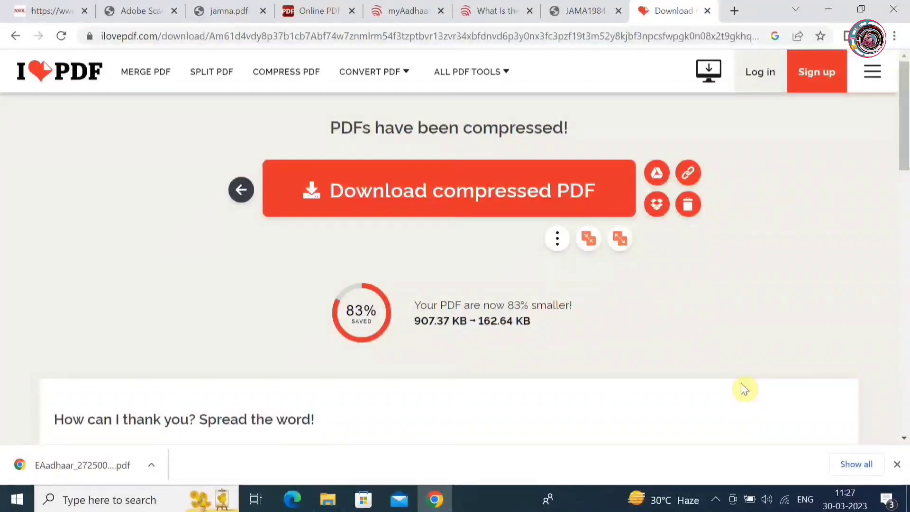
click(579, 189)
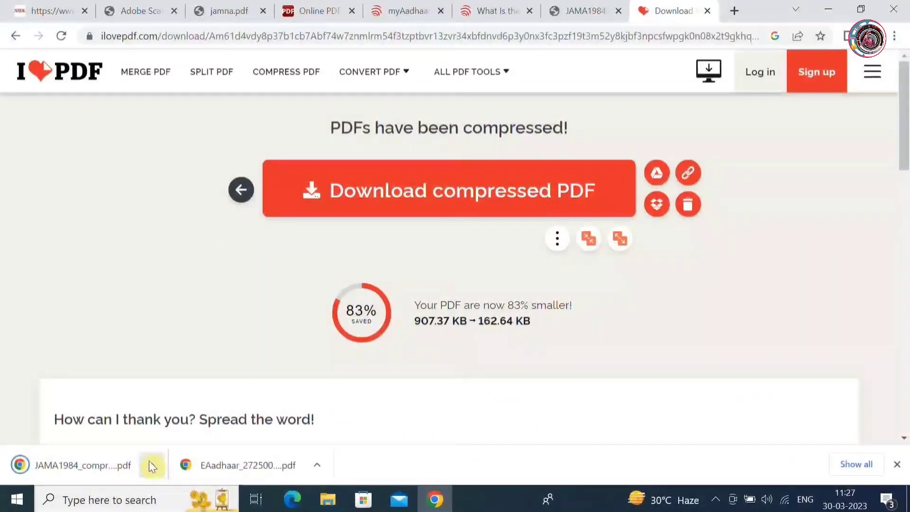
Step: Check JAMA1984_compressed's file size in its folder and preview its contents
click(152, 465)
click(202, 415)
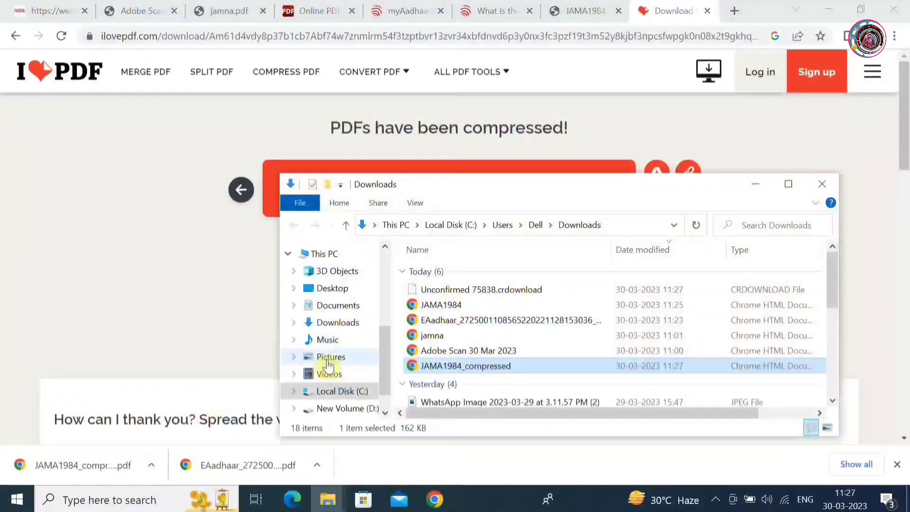
right_click(471, 372)
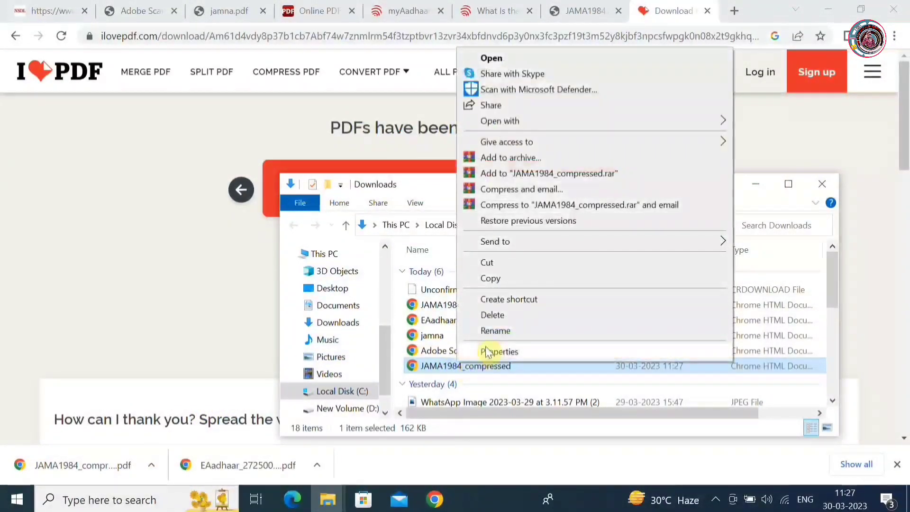
click(489, 349)
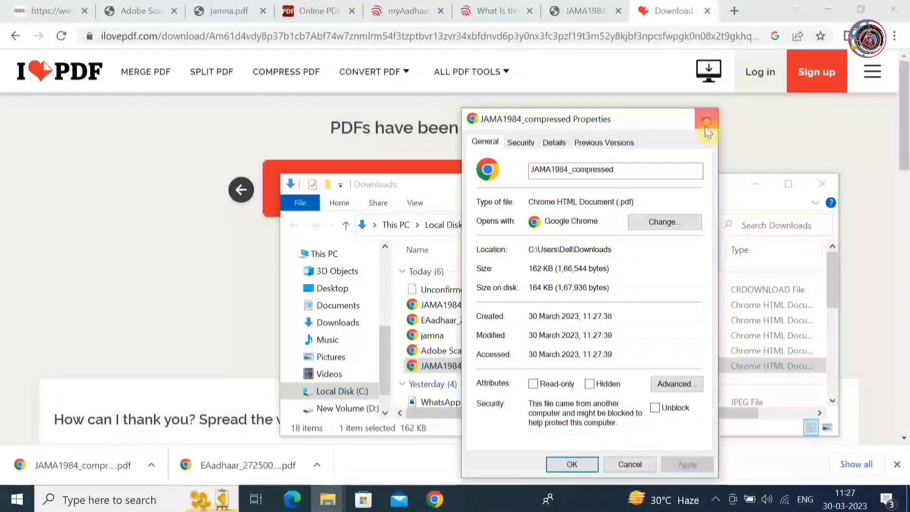
click(705, 118)
double_click(484, 365)
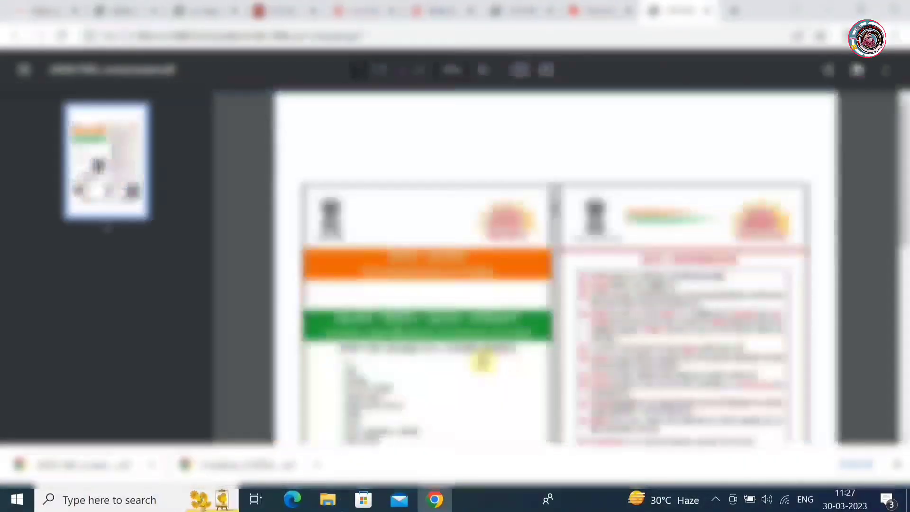
scroll(603, 300, down, 5)
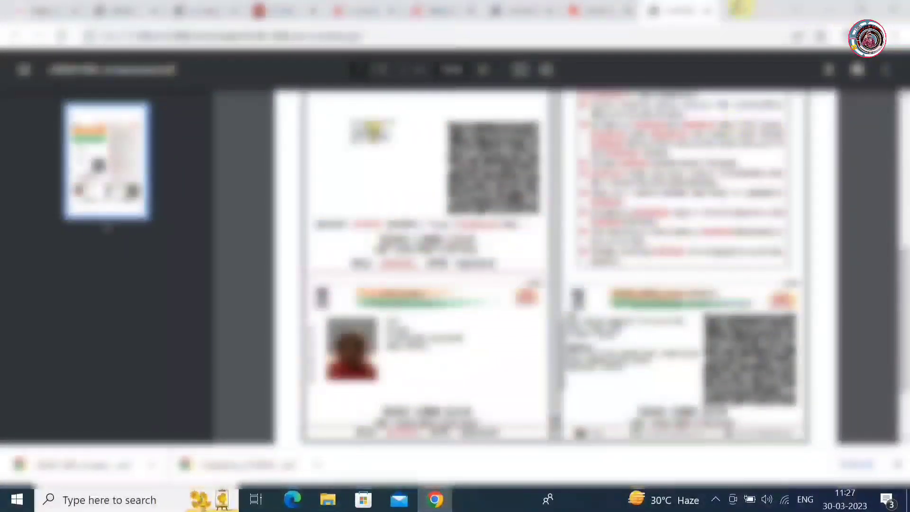
click(708, 12)
Step: Upload JAMA1984_compressed.pdf as the supporting document on the NSDL page
click(35, 13)
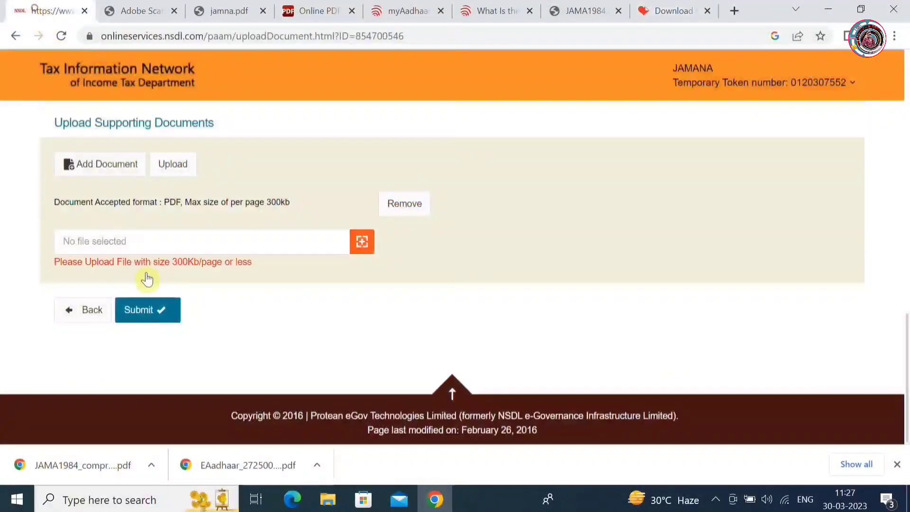
click(365, 247)
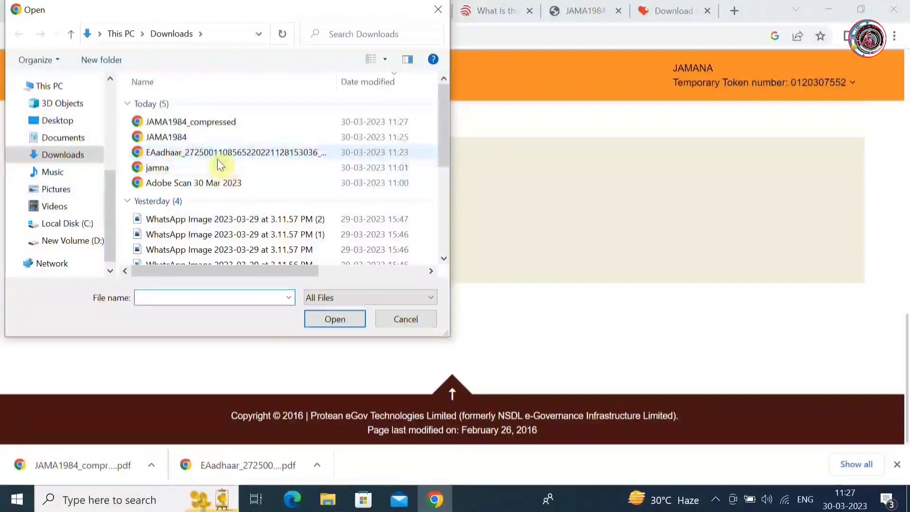
click(245, 122)
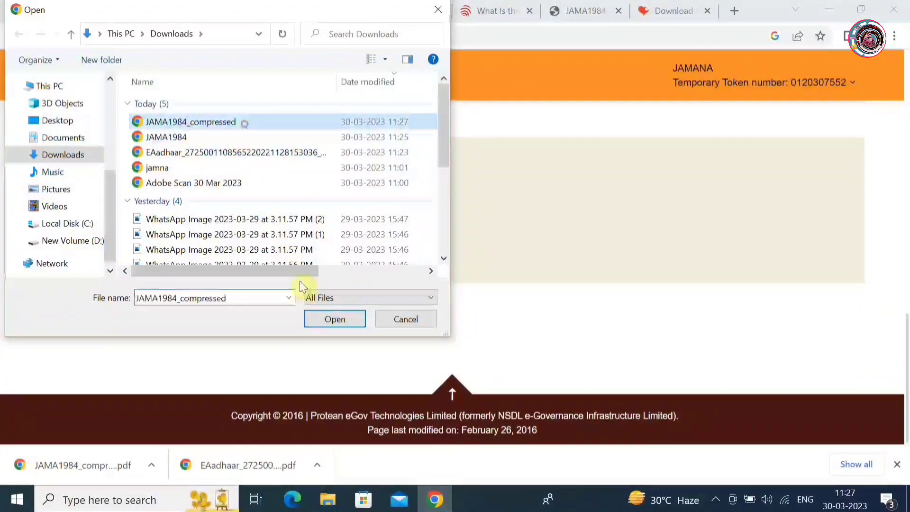
click(332, 319)
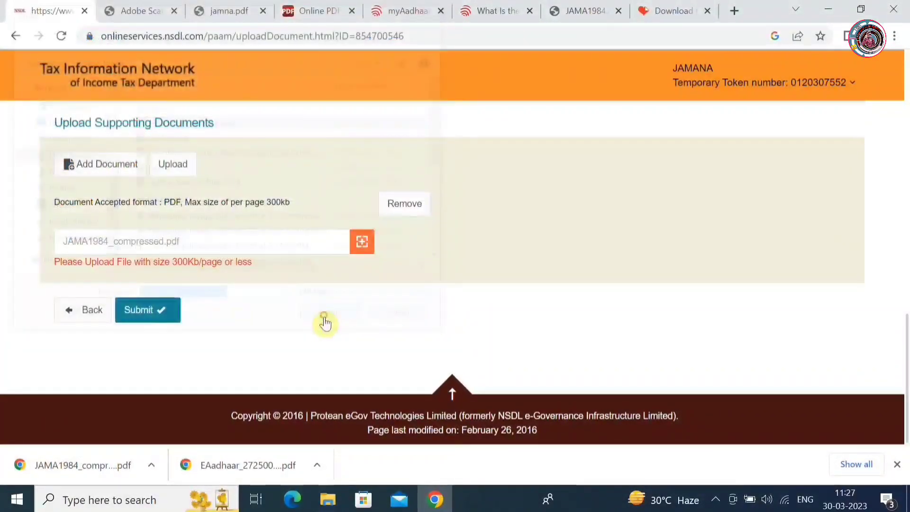
click(180, 162)
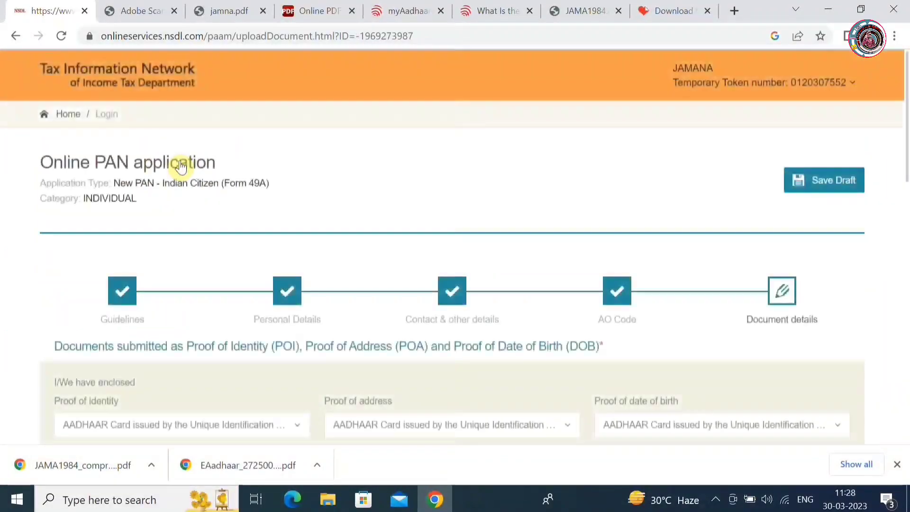
Step: Submit the application again and dismiss the alert; Contact & other details stays flagged
scroll(267, 320, down, 15)
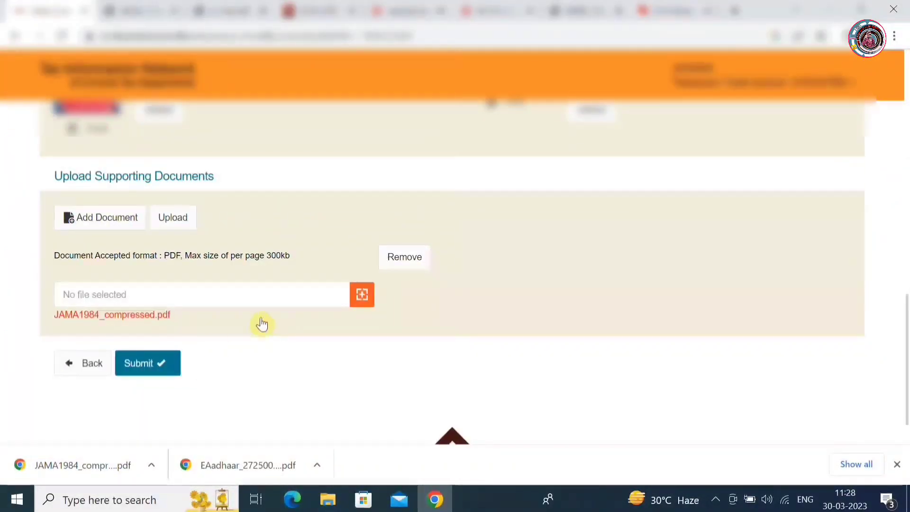
click(155, 378)
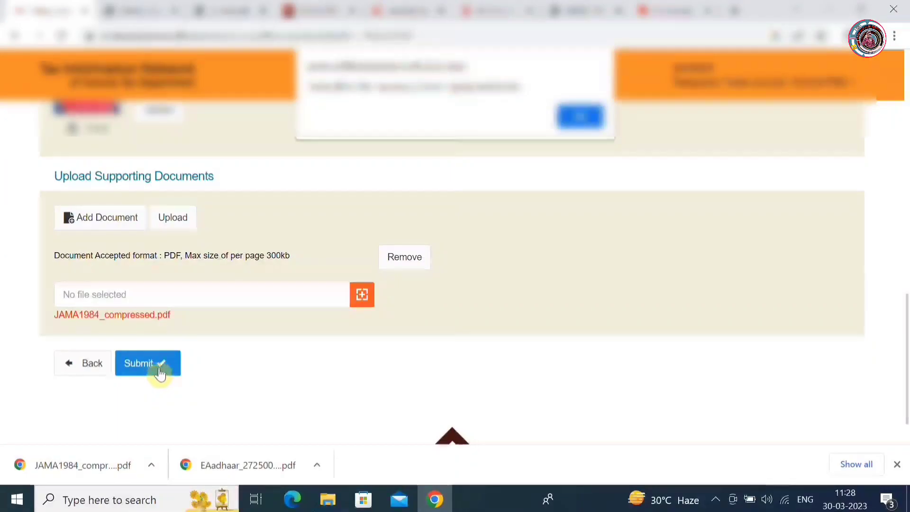
click(586, 108)
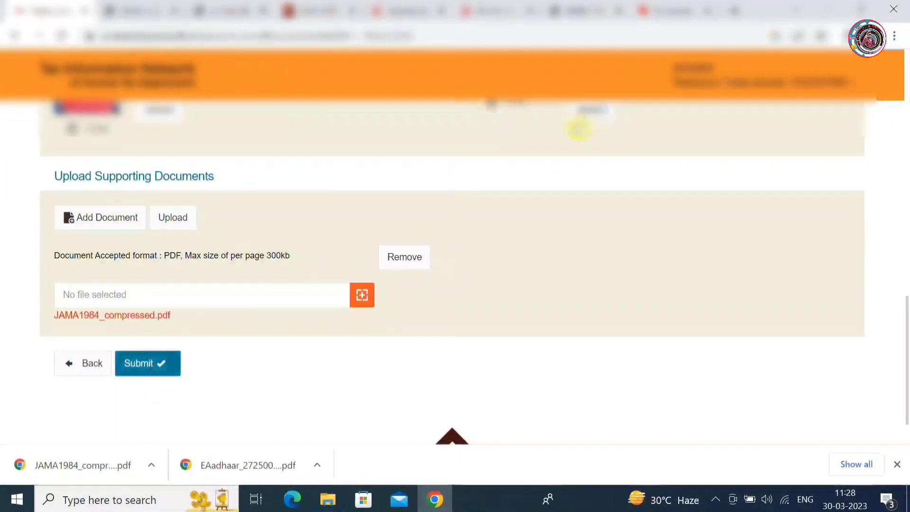
scroll(601, 294, down, 1)
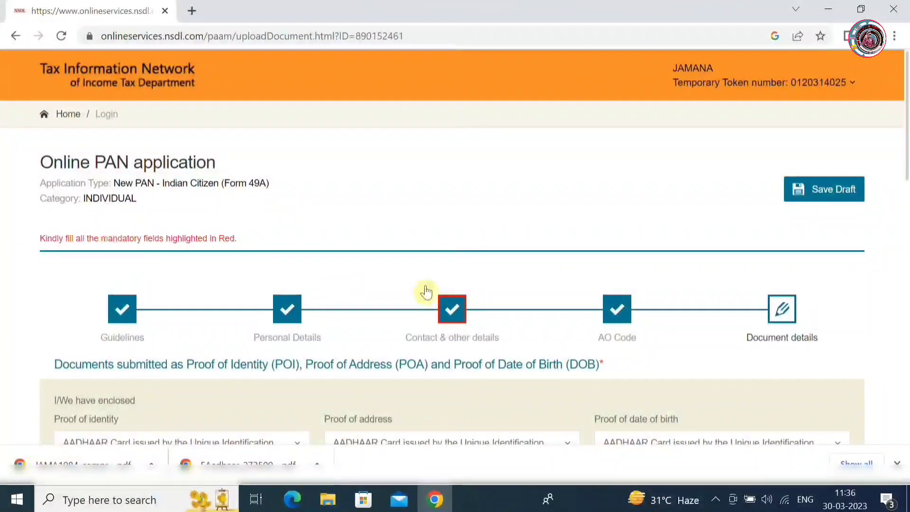
Step: Reopen Contact & other details and locate the empty Office Address section
click(449, 307)
scroll(254, 351, down, 3)
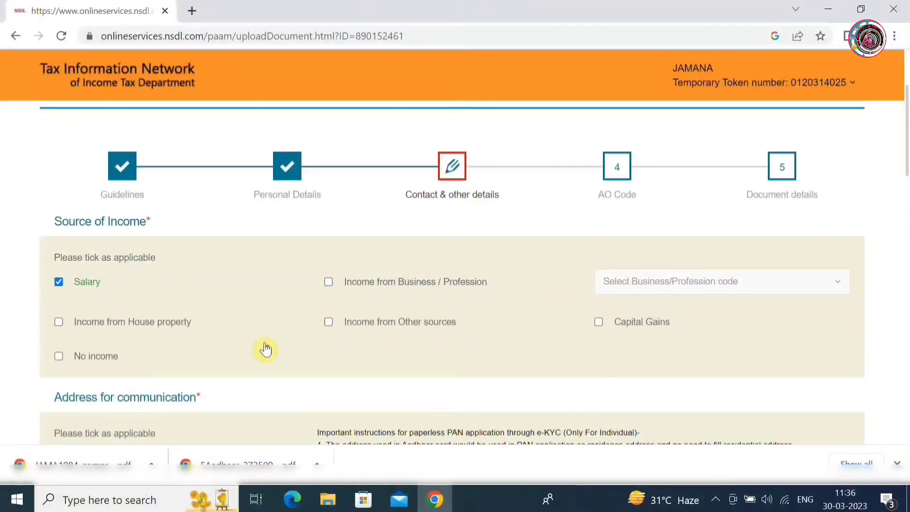
scroll(271, 342, down, 6)
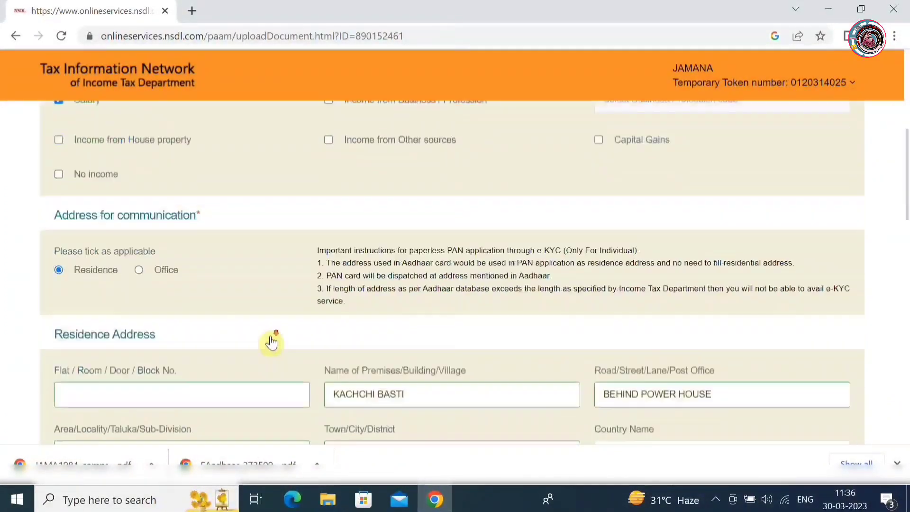
scroll(271, 342, down, 5)
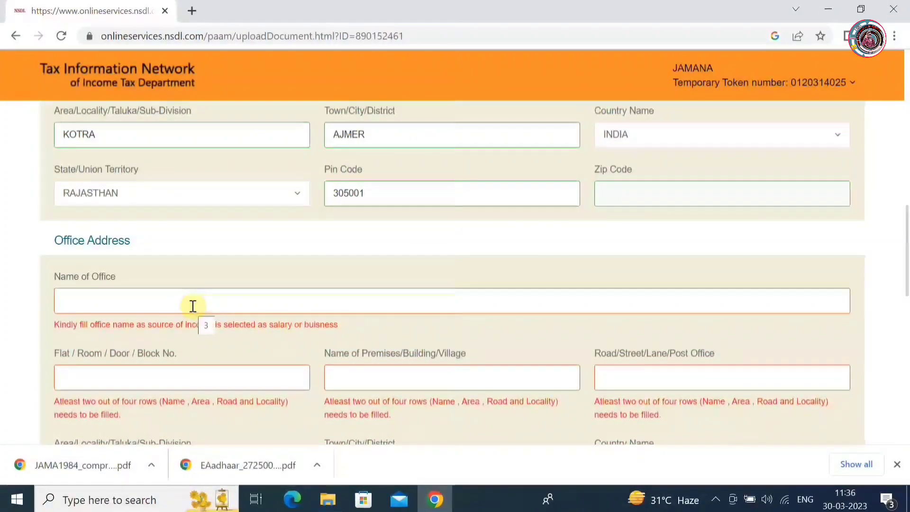
scroll(193, 306, up, 6)
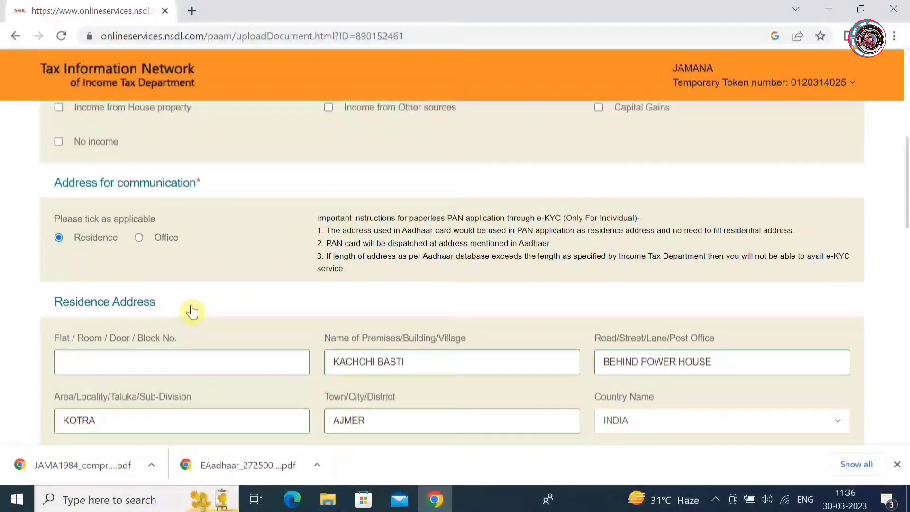
scroll(189, 308, down, 8)
scroll(188, 300, down, 3)
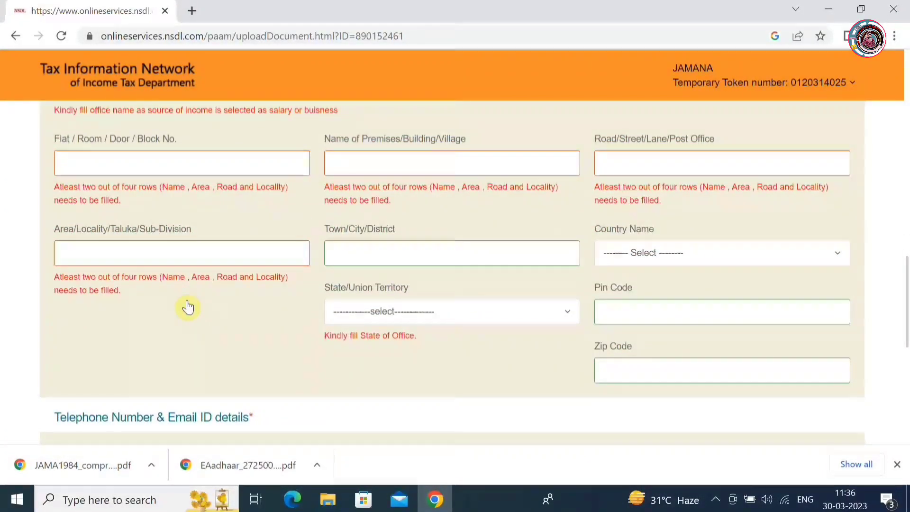
scroll(188, 307, down, 3)
scroll(188, 306, down, 5)
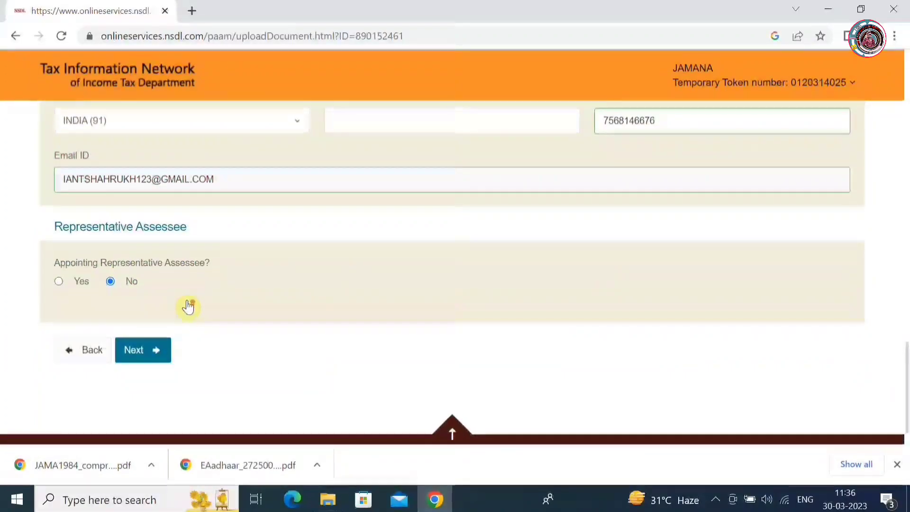
scroll(187, 306, up, 6)
scroll(188, 300, up, 7)
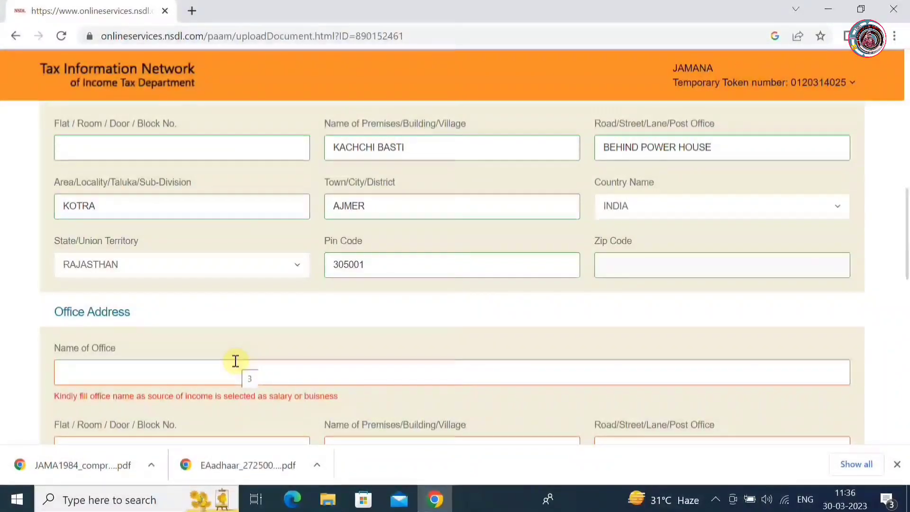
scroll(307, 358, down, 5)
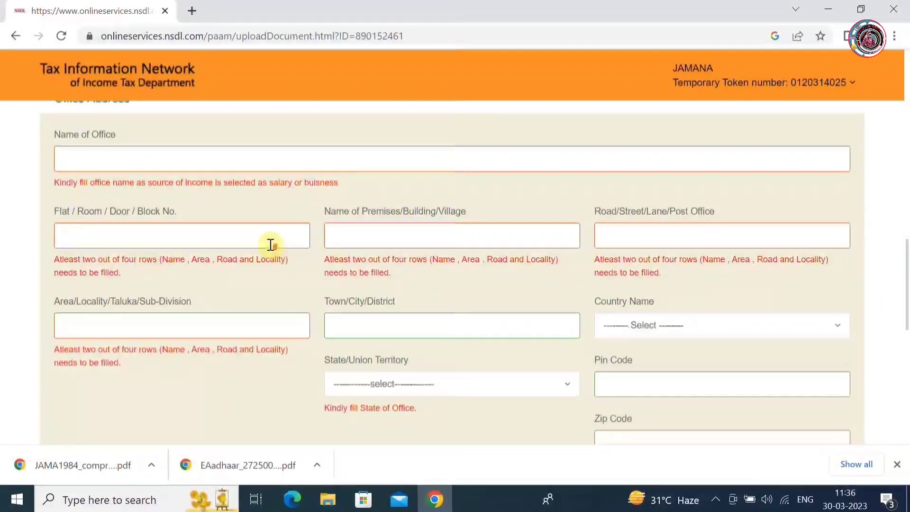
scroll(270, 245, up, 2)
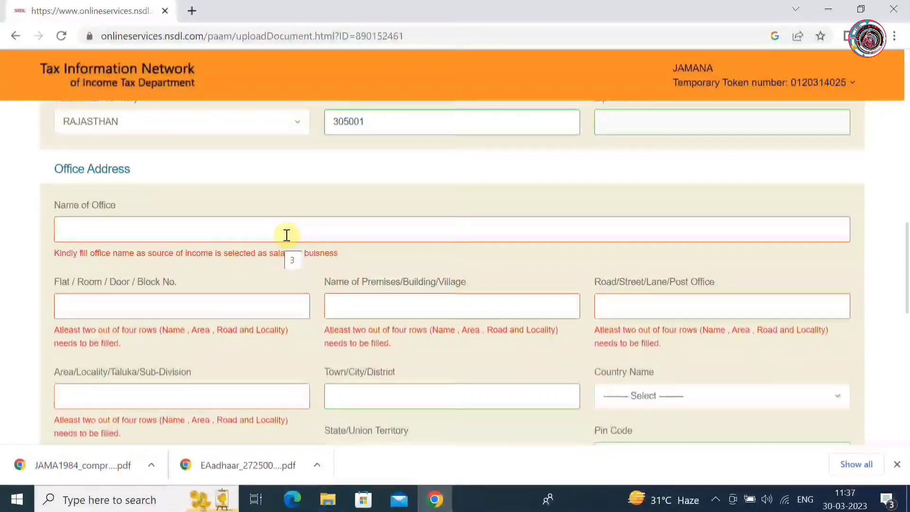
scroll(289, 235, down, 3)
scroll(284, 242, up, 2)
scroll(239, 292, up, 3)
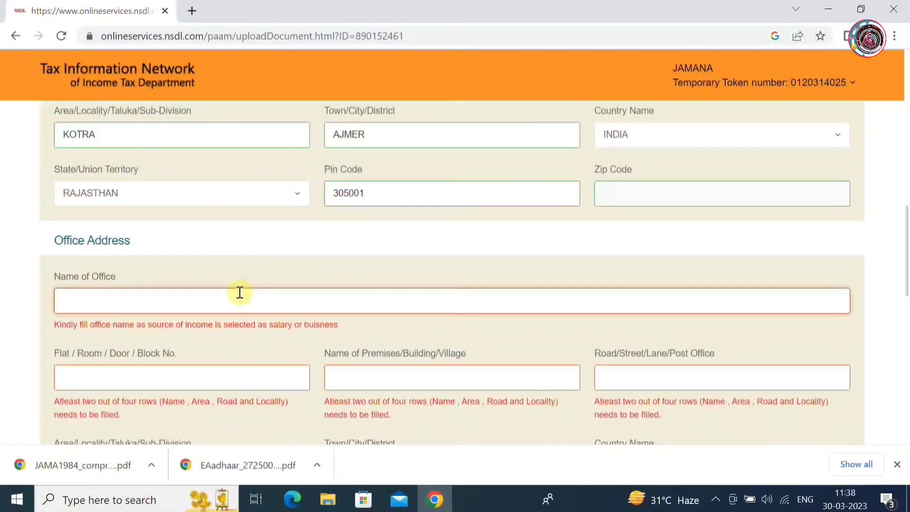
Step: Enter office name RK HOSPITAL and the road VESHALI NAGAR opposite the power house
text(PITAL)
scroll(251, 279, down, 2)
click(396, 306)
text(RK HOS)
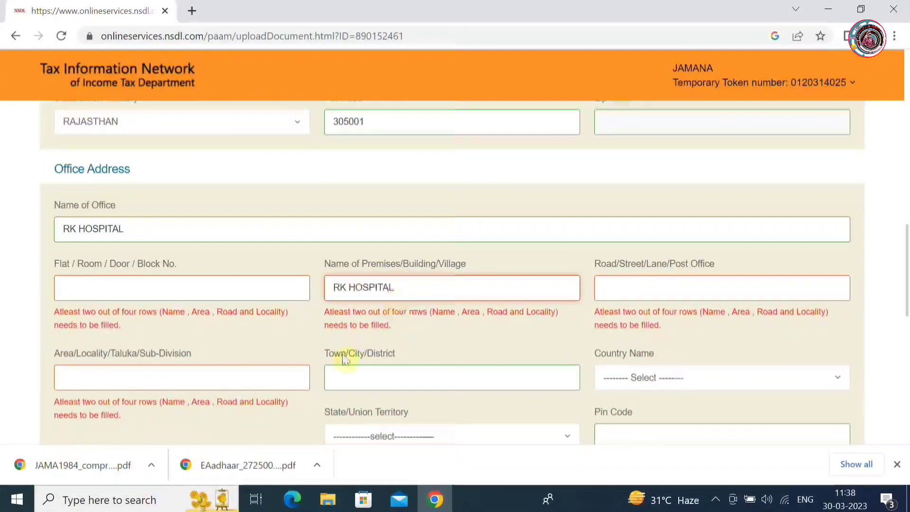
click(672, 293)
text(VESHALI NA)
key(Return)
text(GAR OPSIDE POWE)
key(BackSpace)
key(BackSpace)
key(BackSpace)
key(BackSpace)
text(PEW)
click(217, 286)
text(416)
click(211, 249)
text(AJMERAJMER)
click(655, 251)
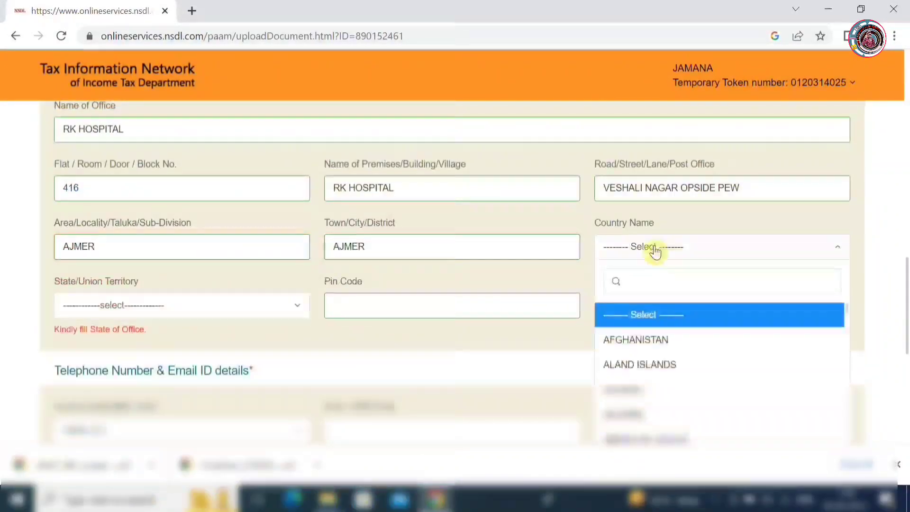
text(IND)
click(243, 246)
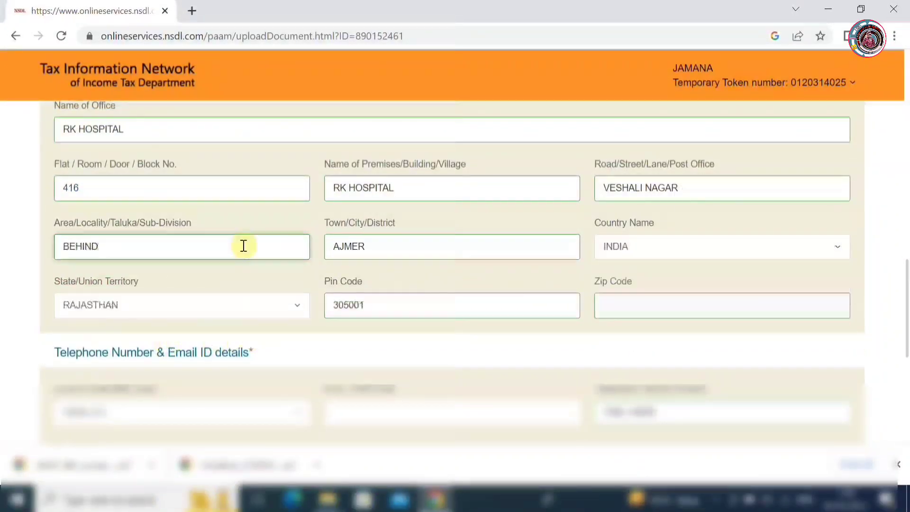
scroll(550, 352, down, 2)
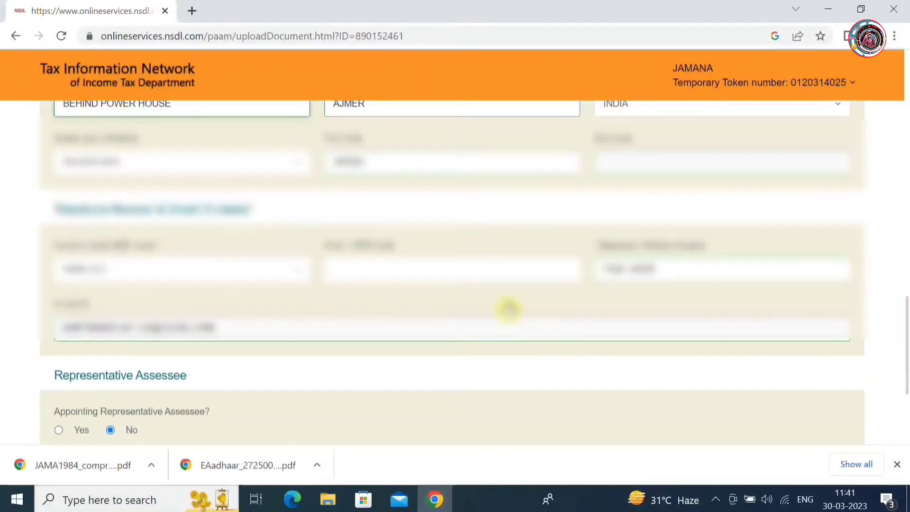
scroll(490, 301, down, 3)
scroll(372, 385, up, 3)
scroll(338, 406, down, 3)
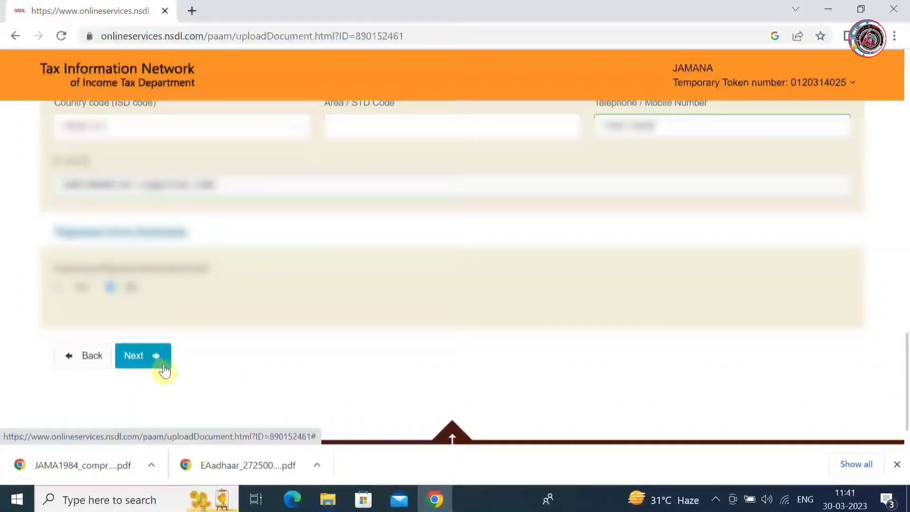
Step: Advance to the AO Code step and choose the Indian Citizens AO code lookup
click(162, 363)
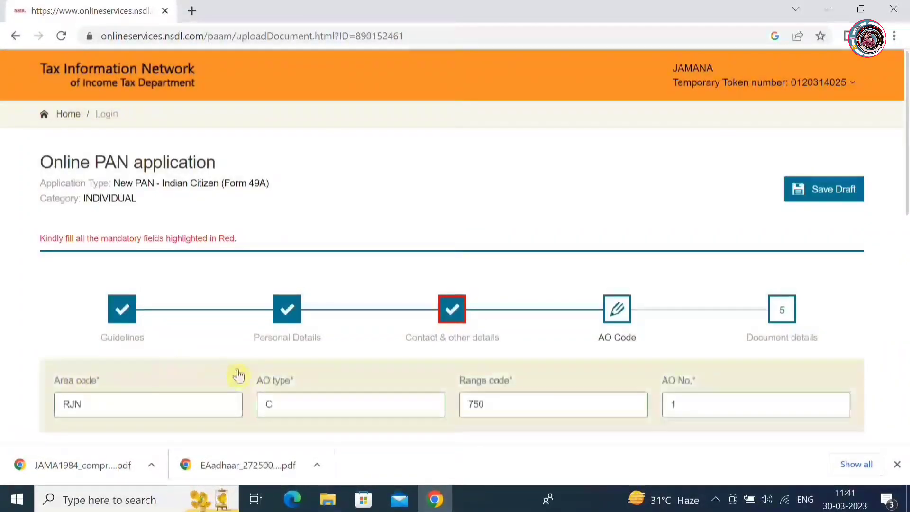
scroll(531, 337, down, 3)
scroll(542, 327, down, 8)
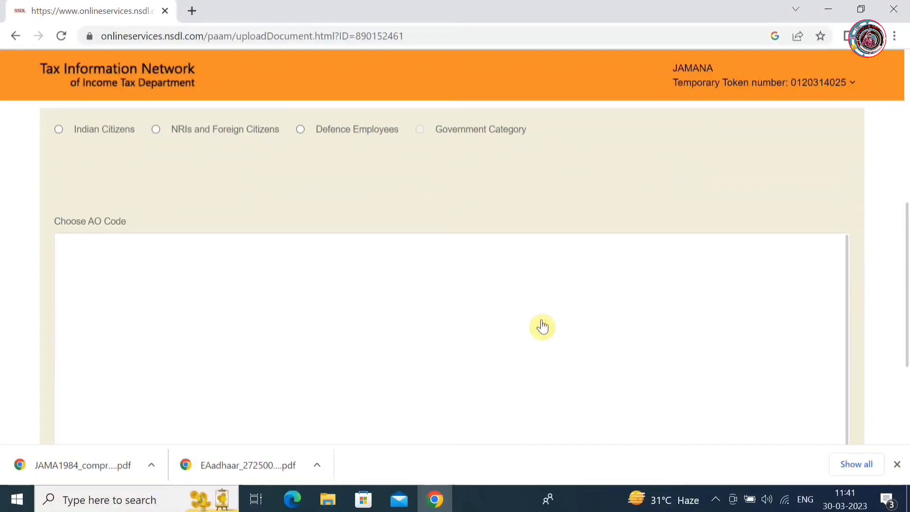
scroll(543, 326, up, 4)
scroll(531, 332, up, 1)
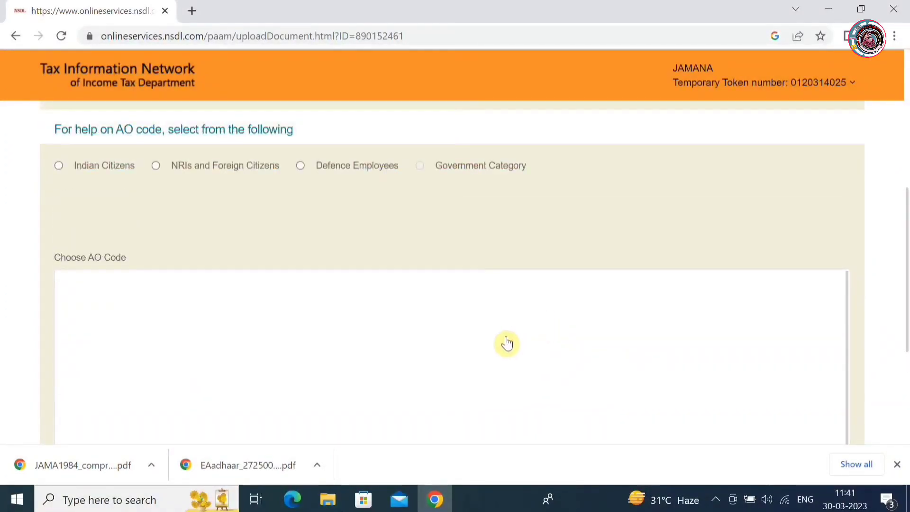
scroll(424, 299, up, 3)
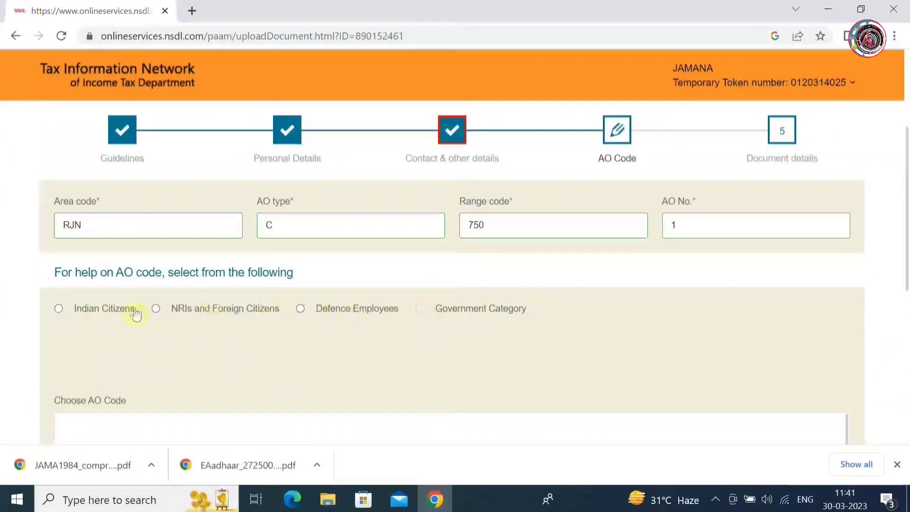
drag(97, 310, 69, 312)
click(61, 308)
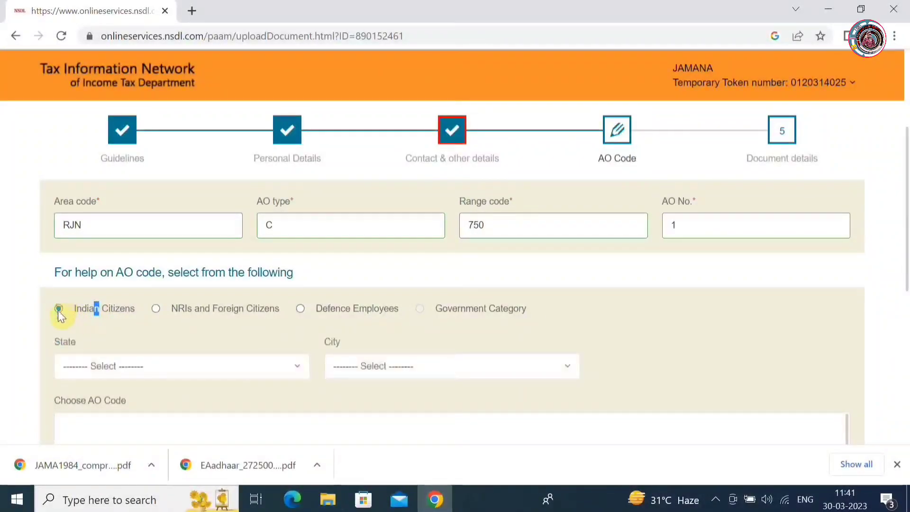
Step: Set the AO lookup state to RAJASTHAN and city to AJMER
click(247, 370)
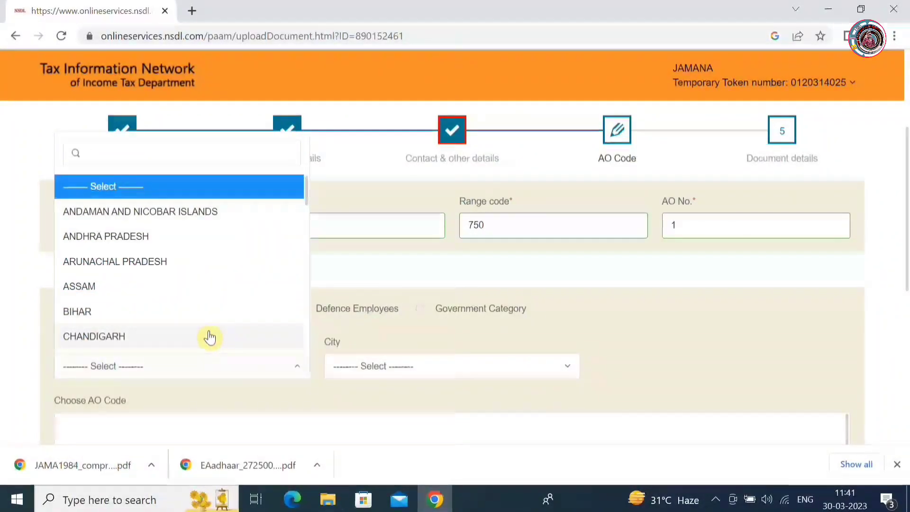
text(RAJ)
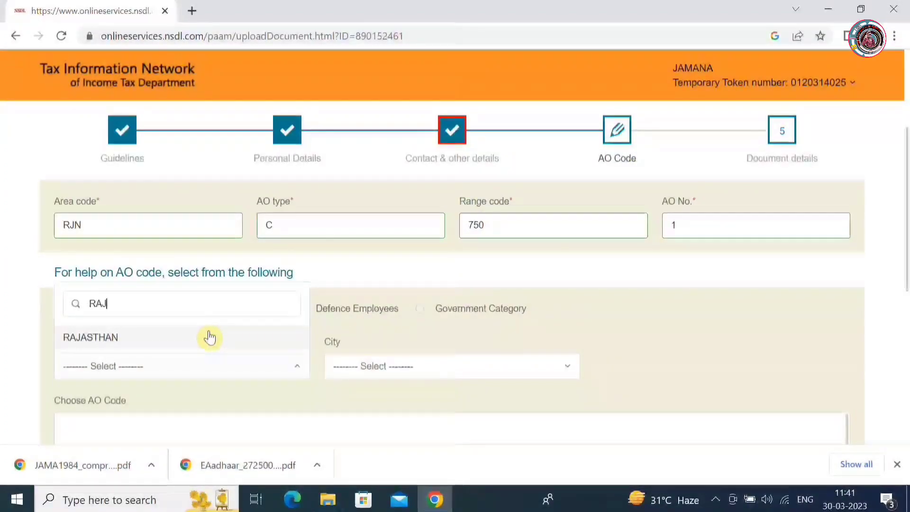
click(185, 345)
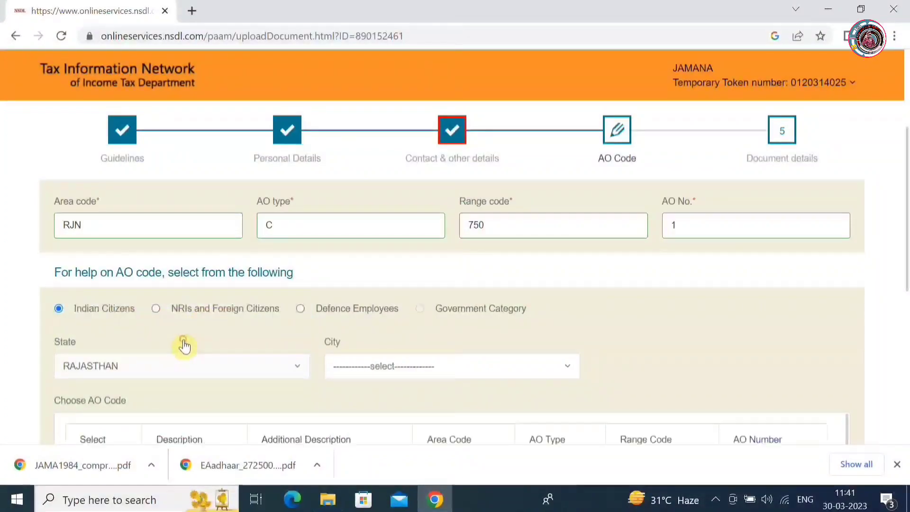
click(463, 368)
text(AJ)
key(Return)
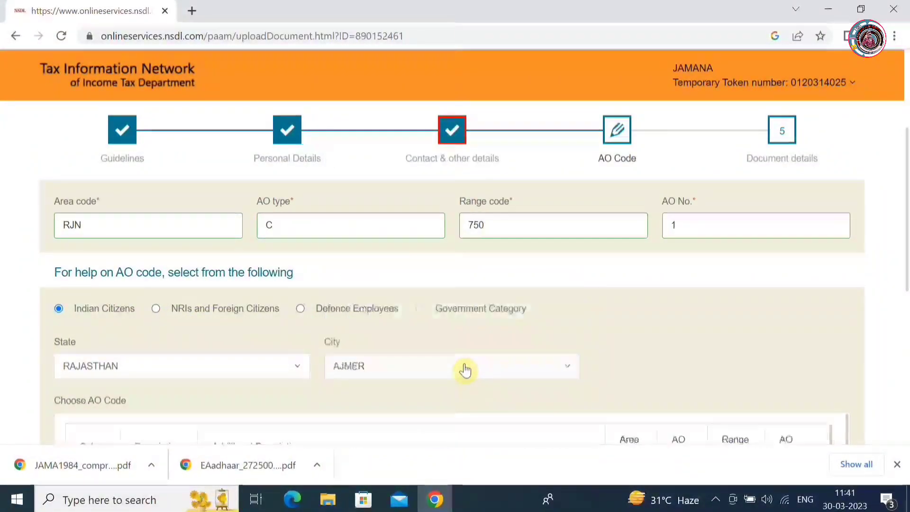
Step: Select the ACIT CIR-2, AJMER AO code (RJN, C, 750, 1) and continue to Document details
scroll(465, 360, down, 5)
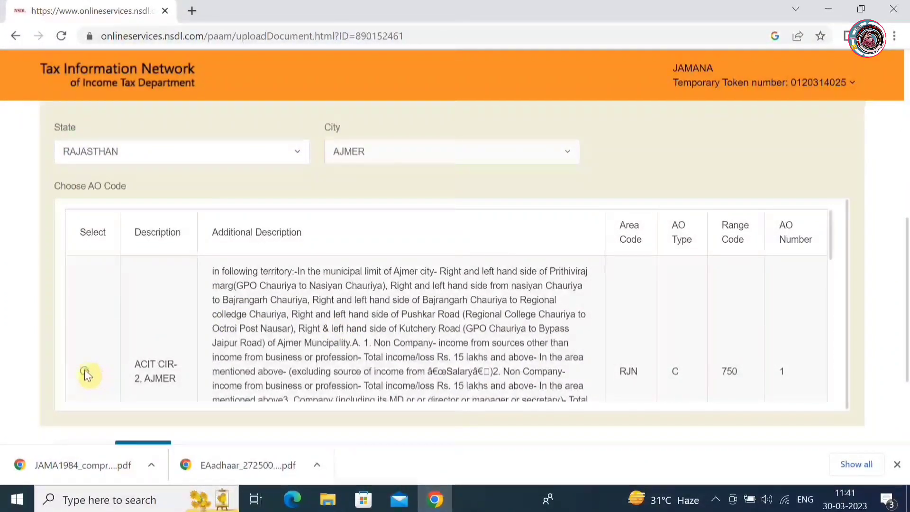
scroll(122, 337, up, 2)
scroll(106, 366, down, 3)
scroll(104, 364, up, 2)
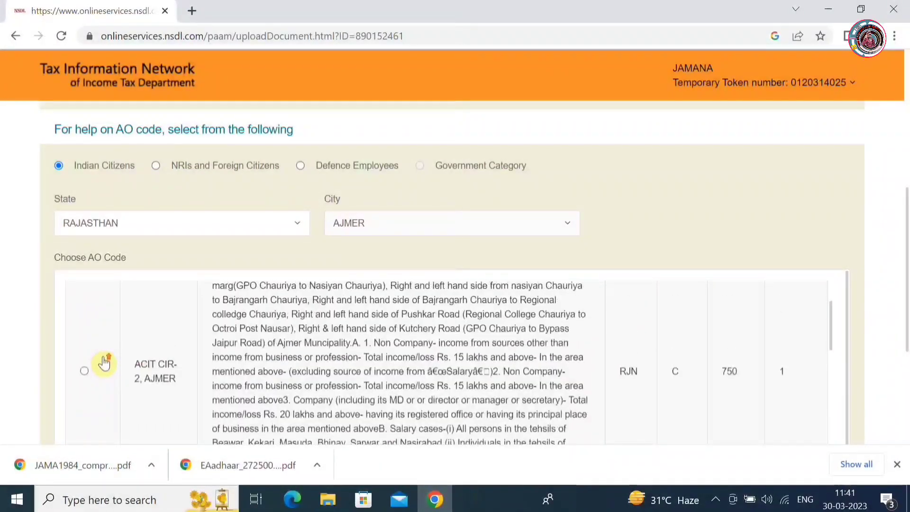
click(86, 372)
scroll(825, 290, down, 8)
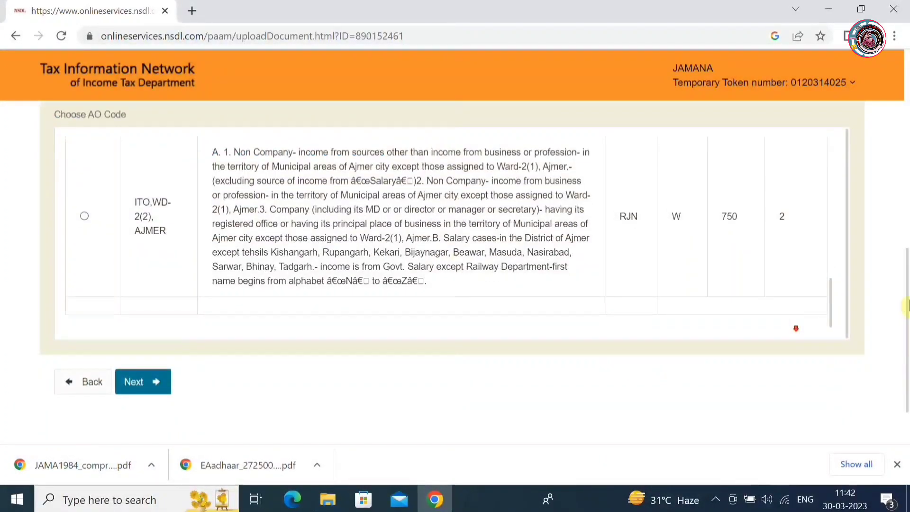
click(142, 382)
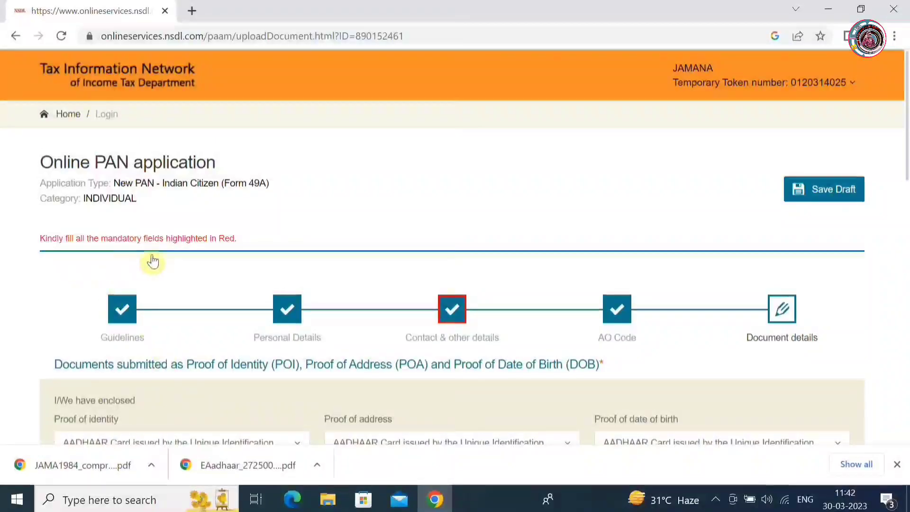
Step: Submit the completed Form 49A from the bottom of the Document details page
scroll(218, 286, down, 1)
scroll(218, 286, down, 7)
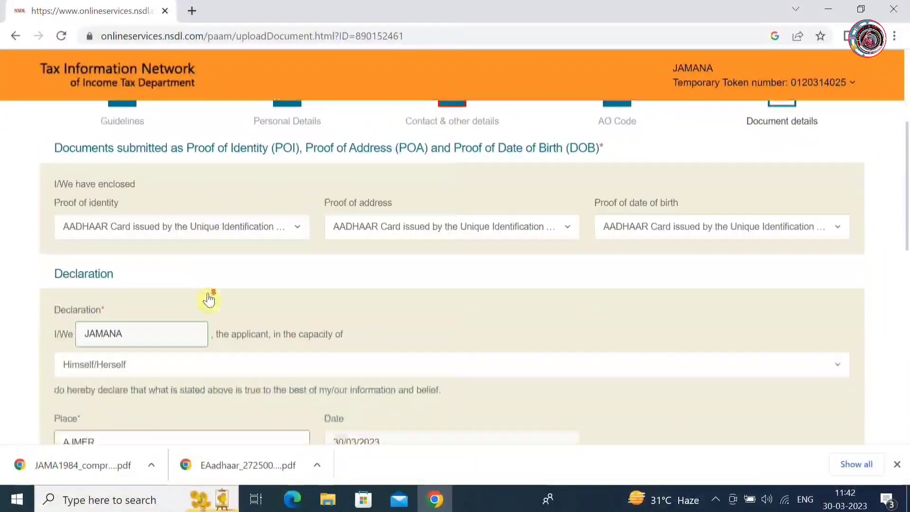
scroll(210, 301, down, 3)
scroll(214, 298, up, 6)
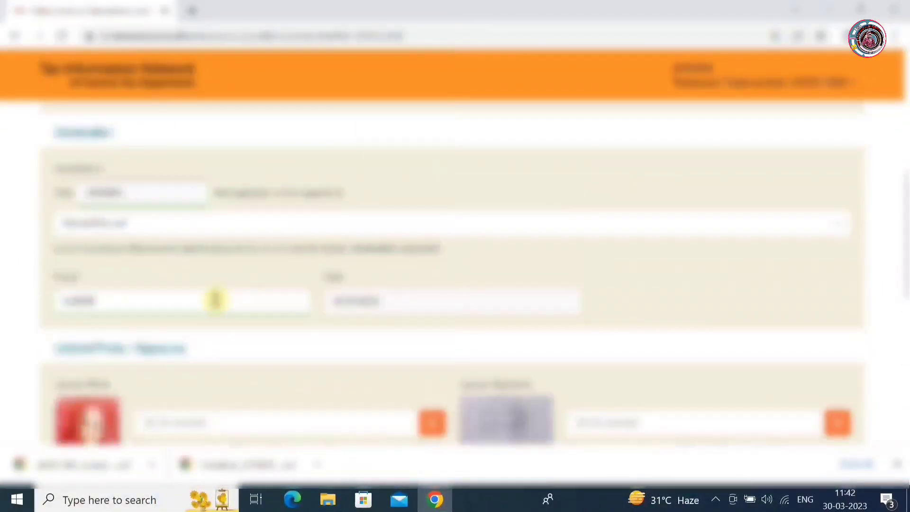
scroll(235, 322, up, 4)
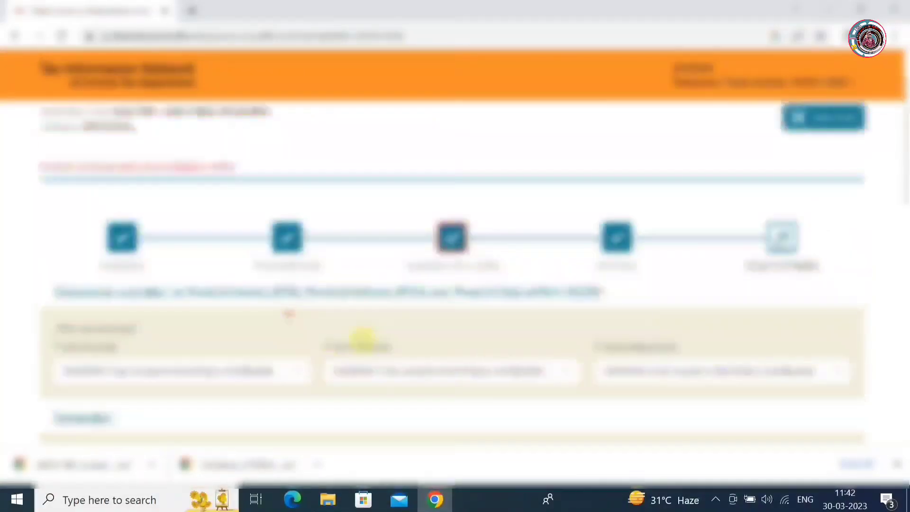
scroll(474, 335, down, 8)
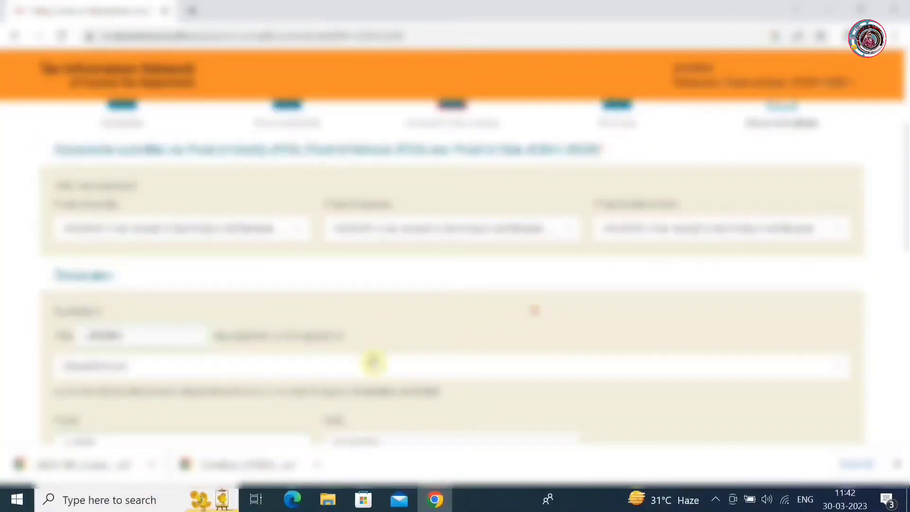
scroll(426, 332, down, 5)
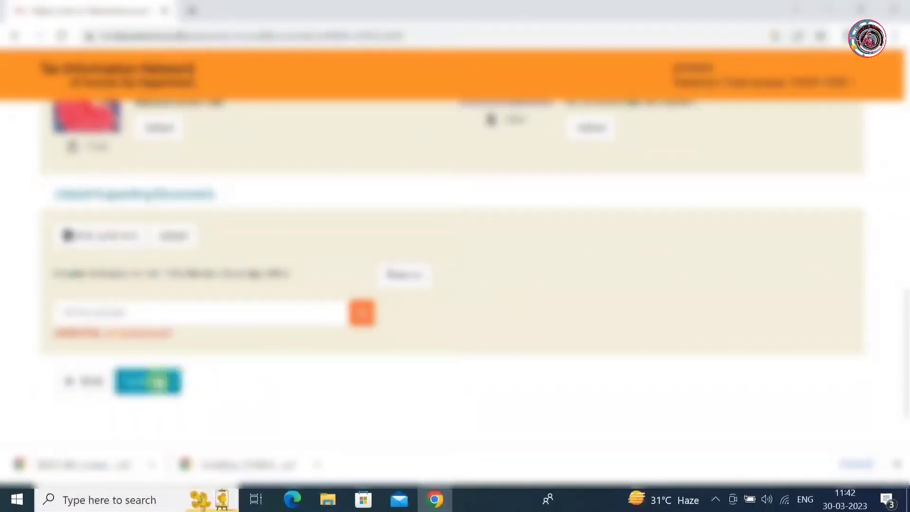
click(137, 385)
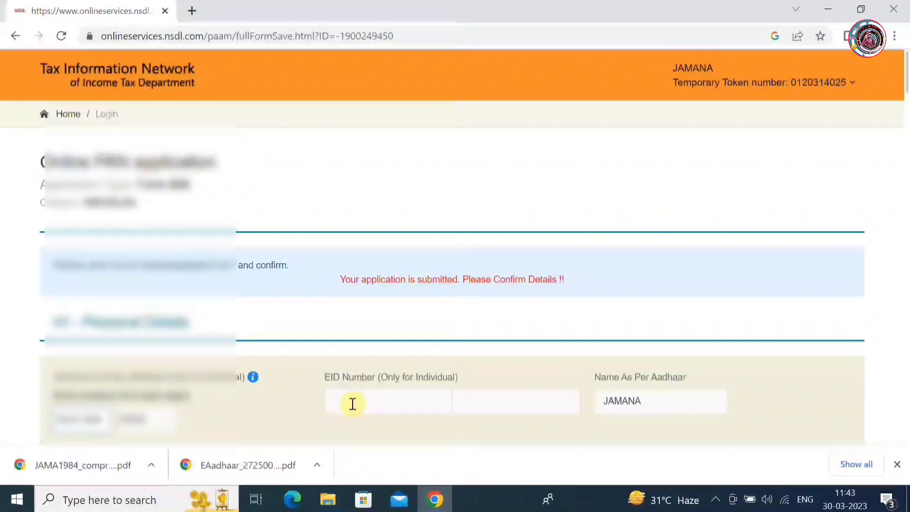
scroll(348, 406, down, 5)
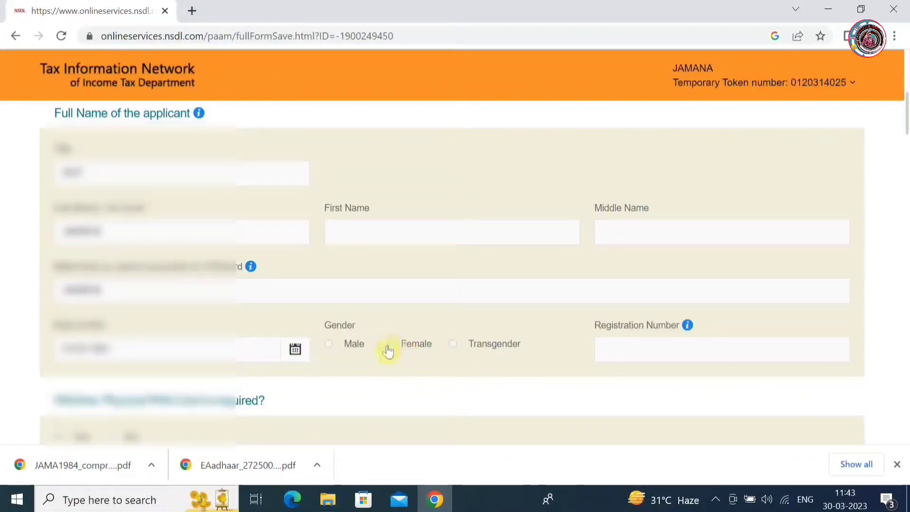
scroll(582, 335, down, 1)
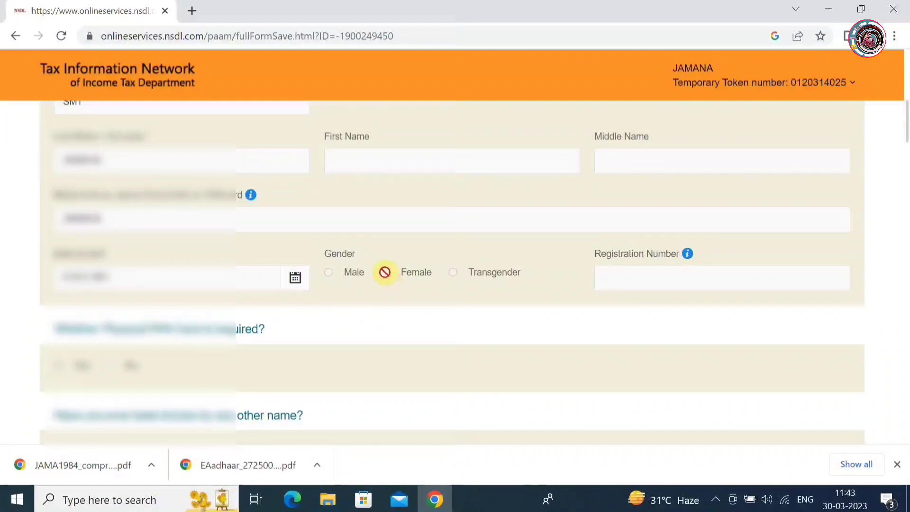
scroll(459, 304, down, 1)
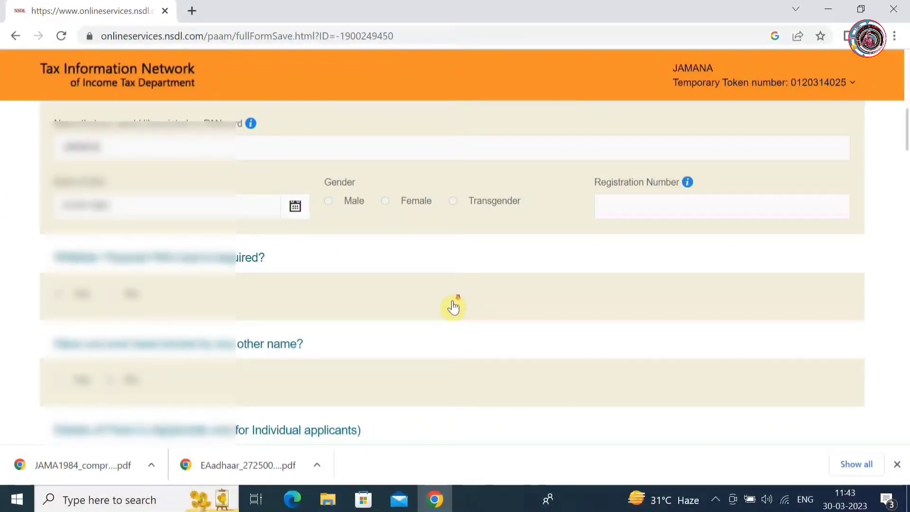
scroll(451, 317, down, 5)
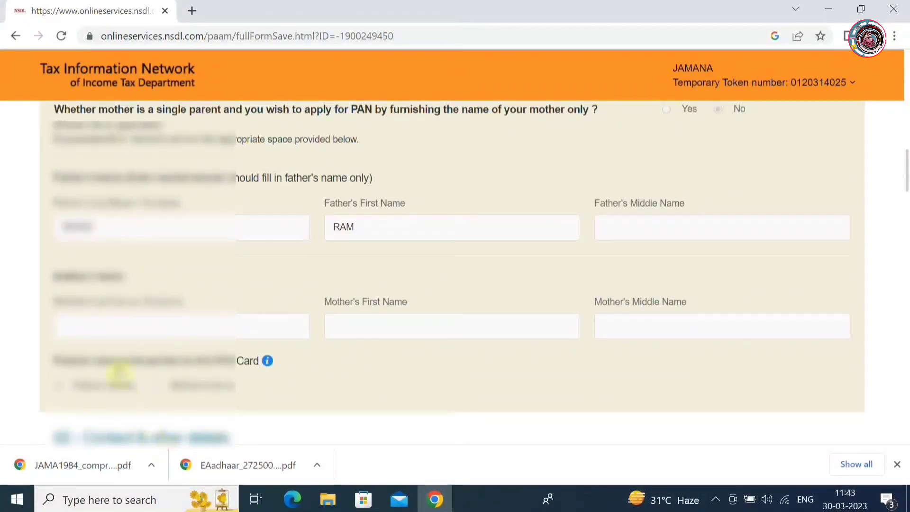
scroll(175, 309, down, 5)
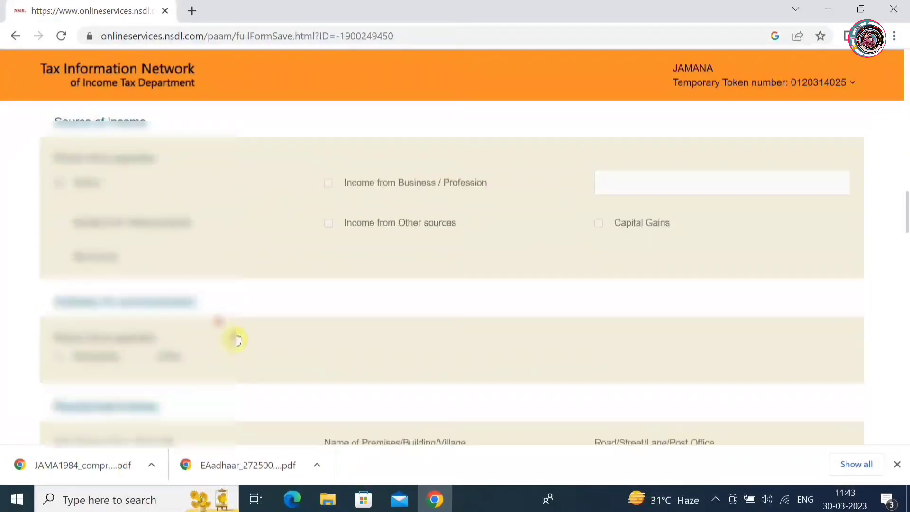
scroll(237, 340, down, 3)
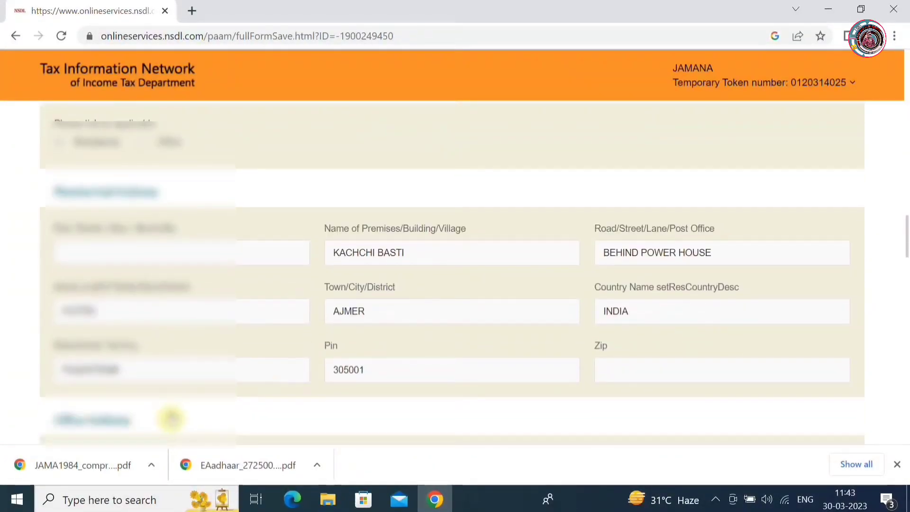
scroll(635, 259, down, 1)
scroll(403, 349, down, 2)
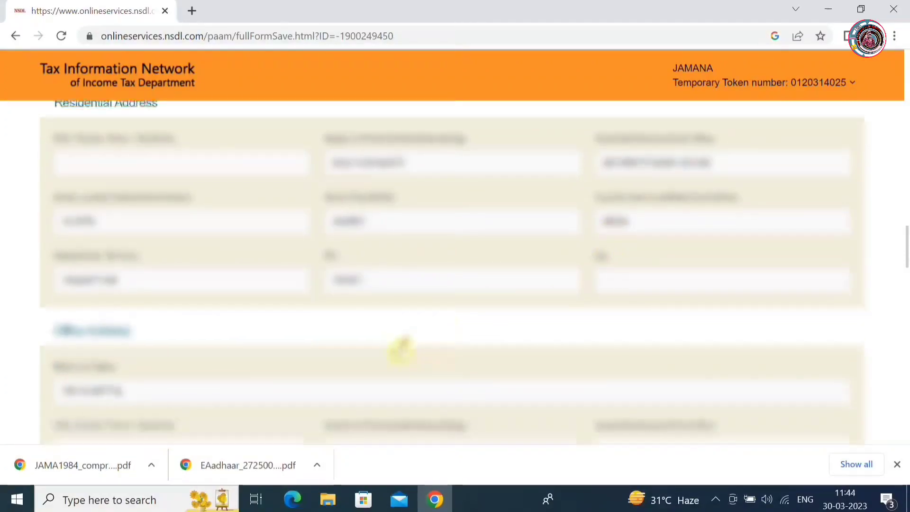
scroll(402, 351, down, 2)
scroll(401, 351, down, 1)
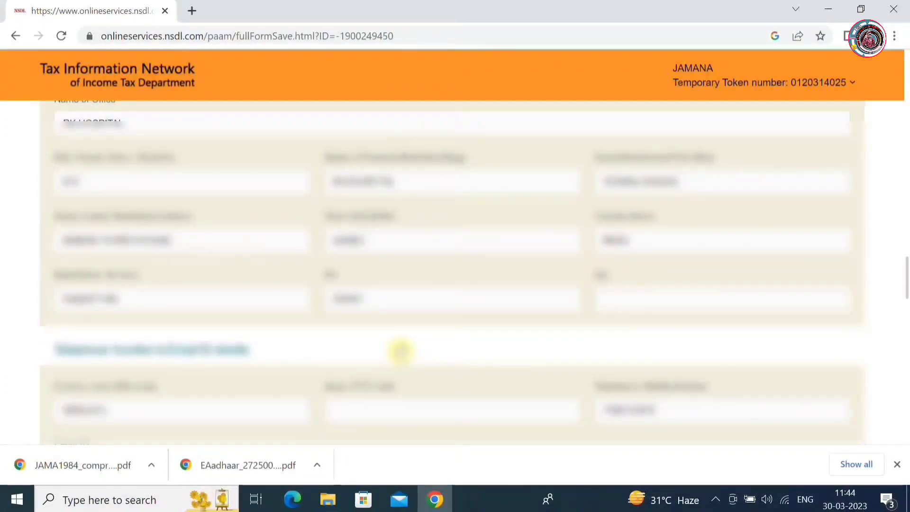
scroll(401, 351, down, 5)
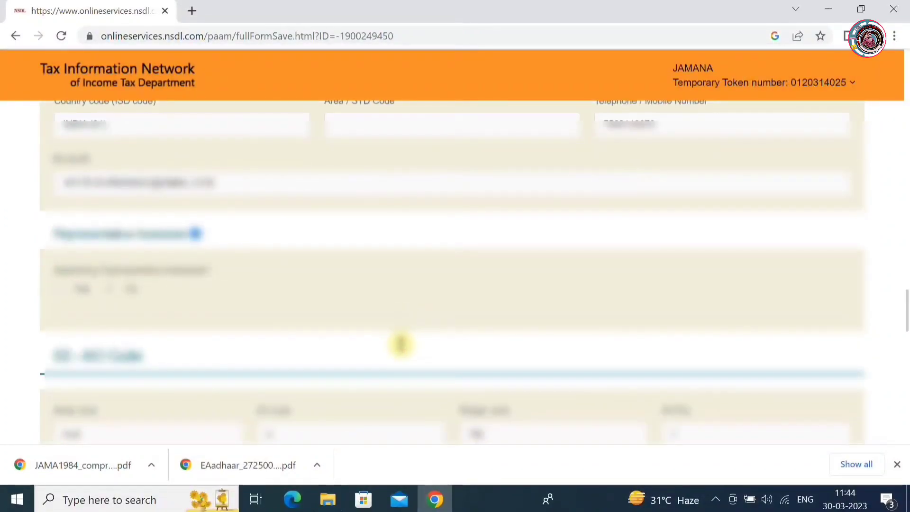
scroll(401, 351, down, 3)
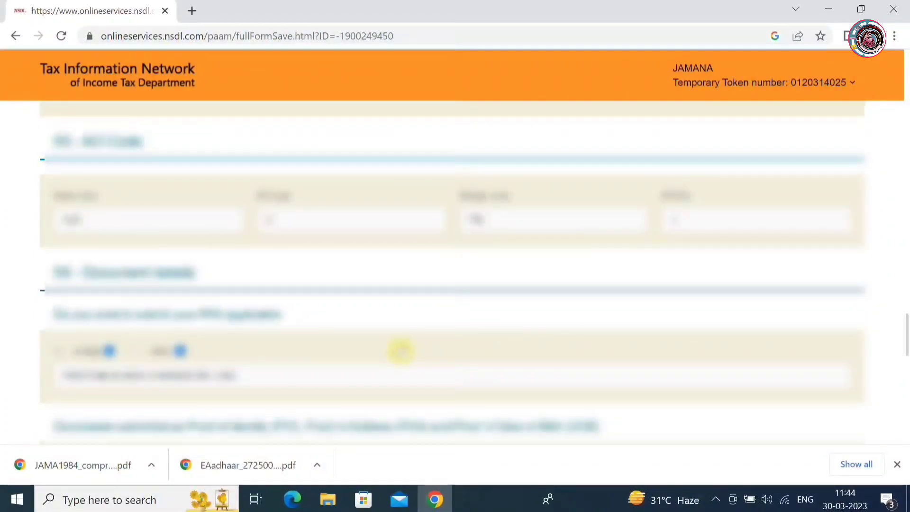
scroll(401, 351, down, 3)
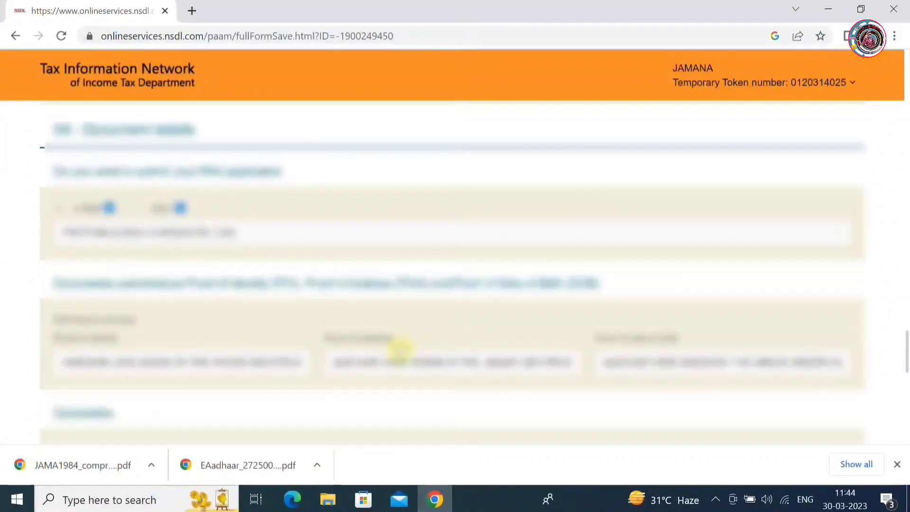
scroll(496, 310, down, 10)
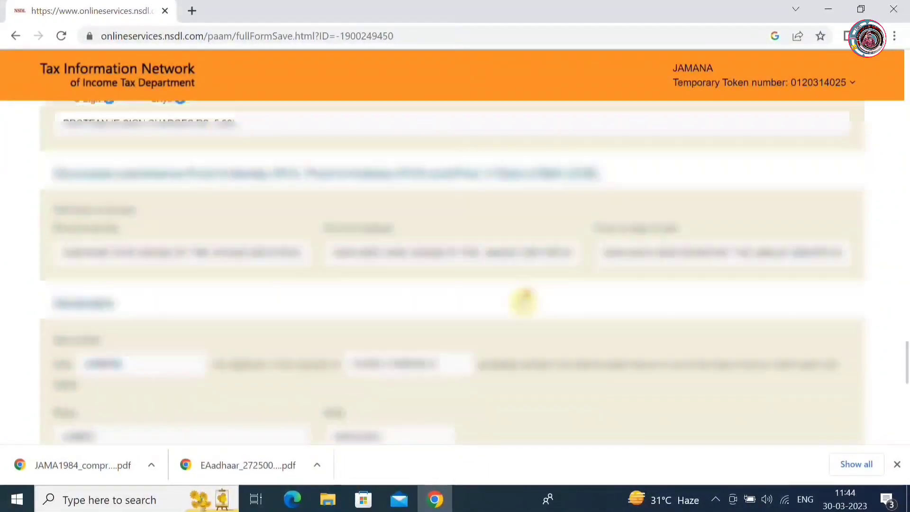
scroll(518, 305, down, 3)
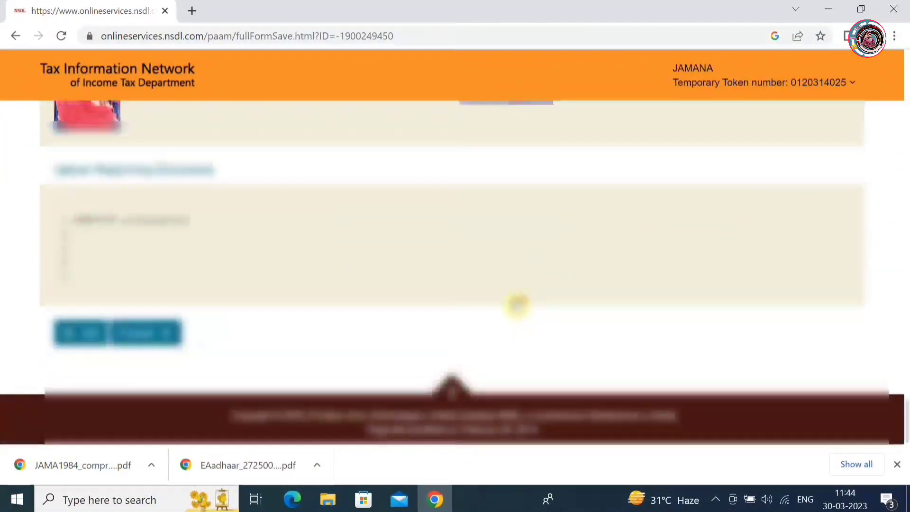
scroll(515, 308, up, 20)
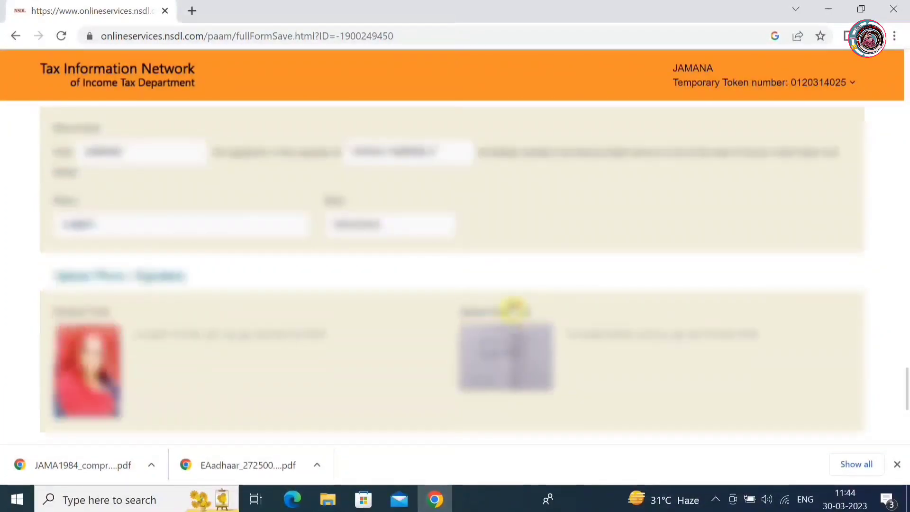
scroll(515, 306, up, 3)
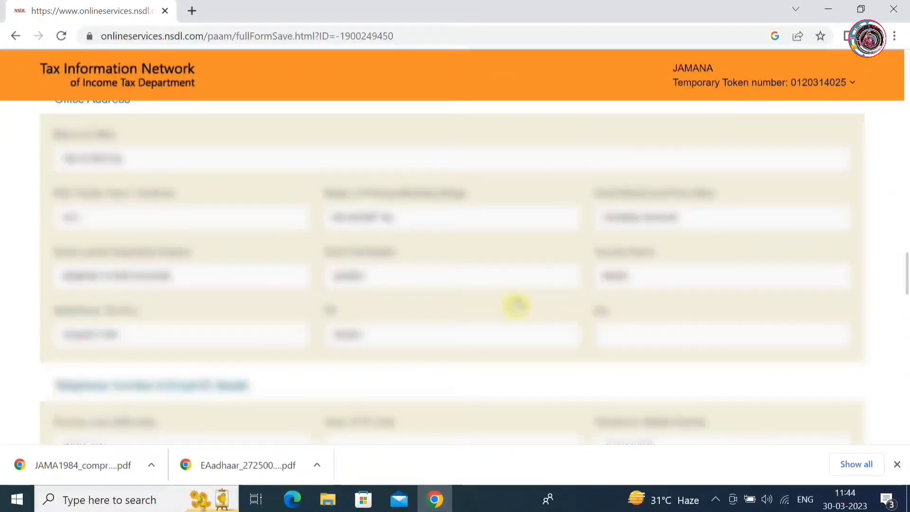
scroll(515, 307, down, 6)
scroll(515, 308, down, 6)
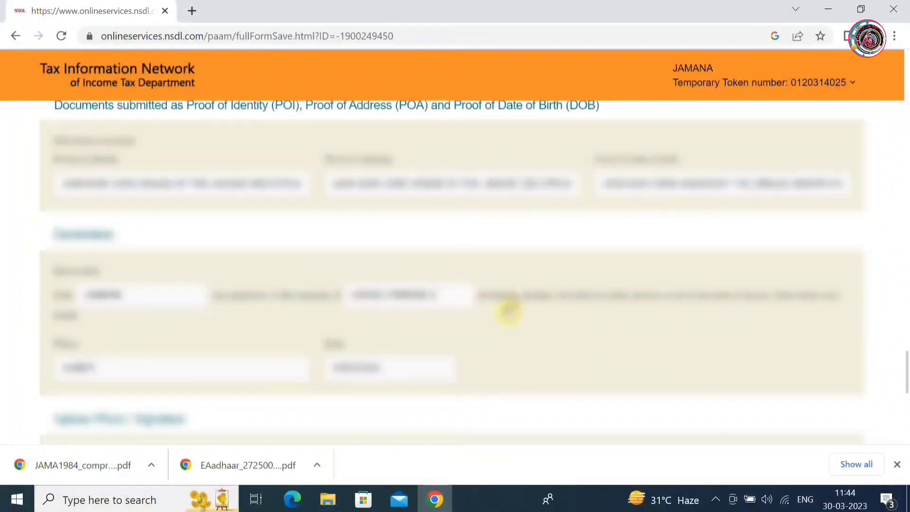
scroll(246, 401, down, 10)
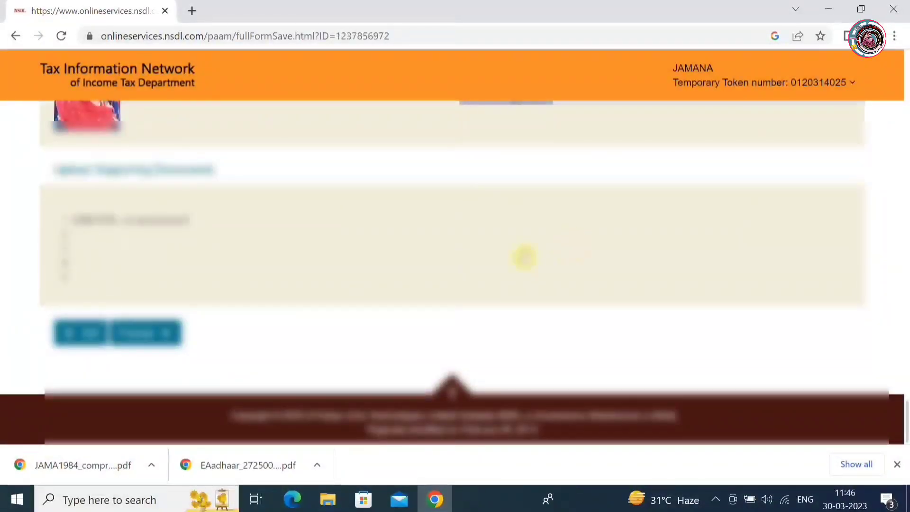
Step: Submit the reviewed application, choose online payment through PAYTM, and accept the terms of service
click(142, 337)
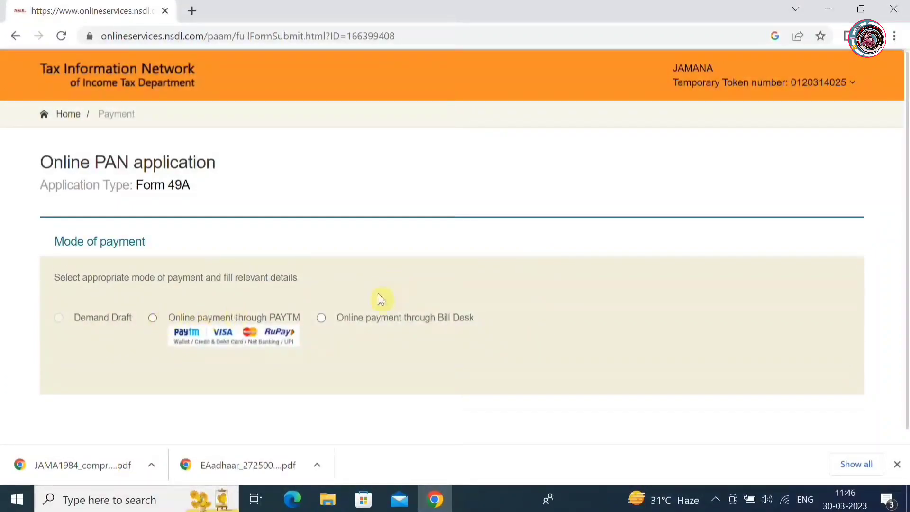
click(273, 320)
scroll(329, 318, down, 3)
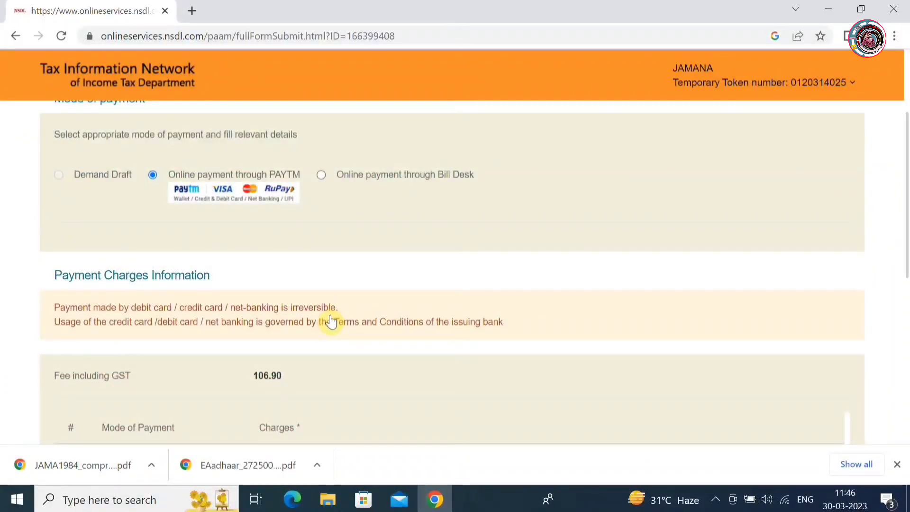
scroll(332, 323, down, 5)
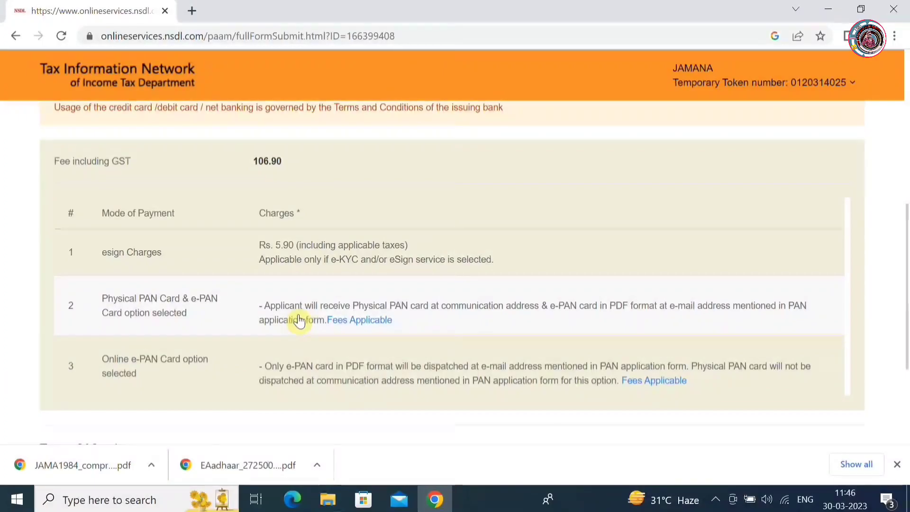
scroll(318, 331, down, 4)
scroll(317, 332, down, 3)
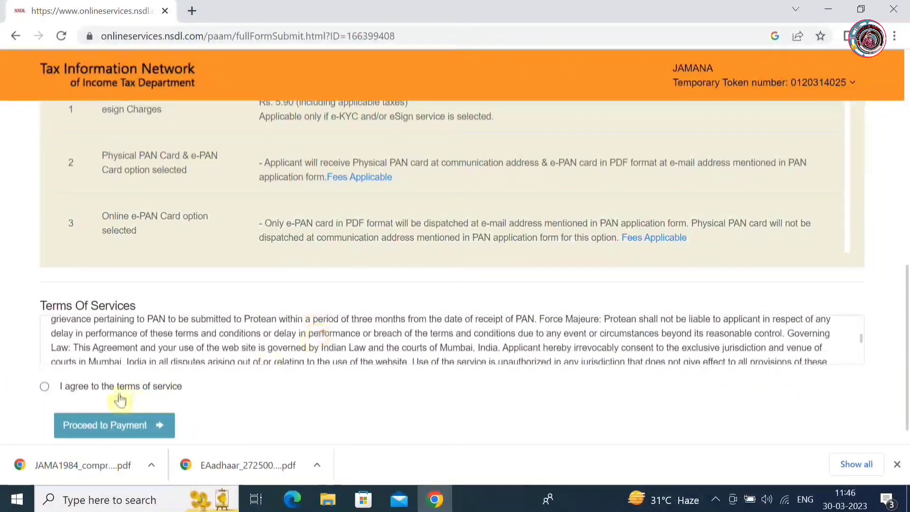
click(44, 386)
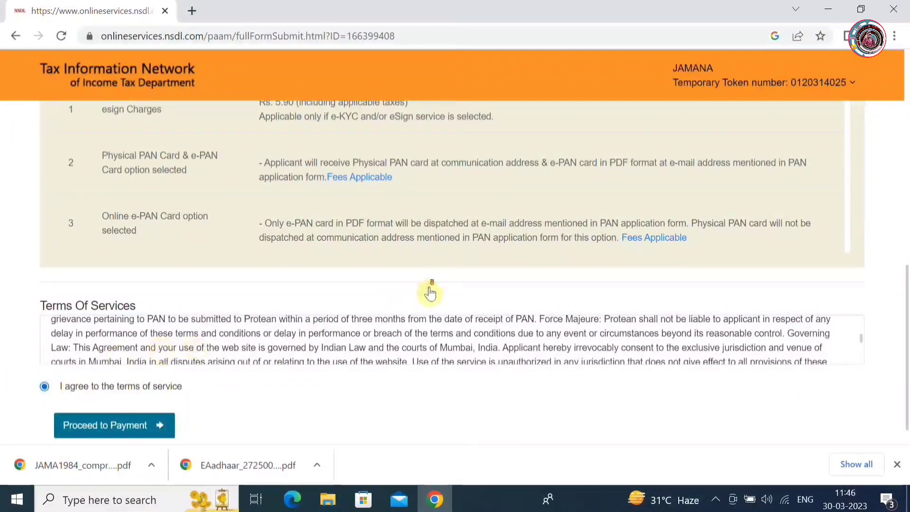
scroll(417, 294, down, 1)
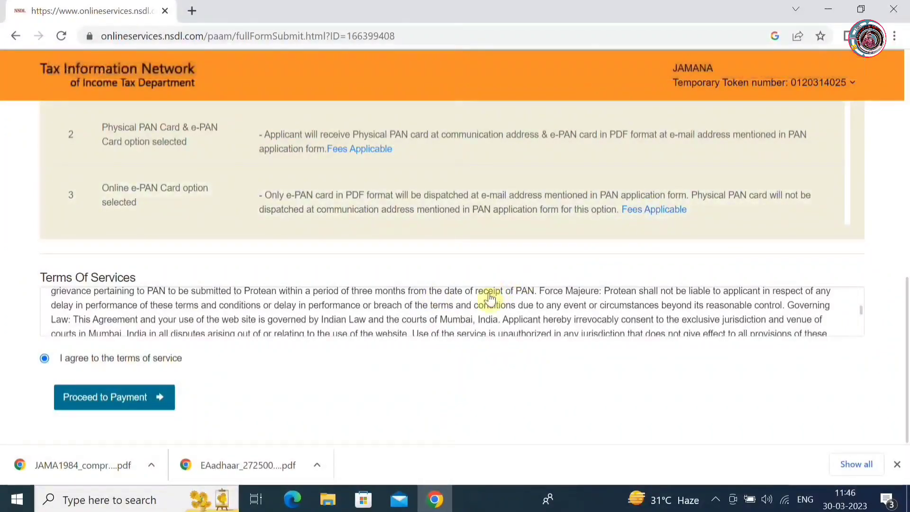
Step: Proceed to payment and confirm the 106.90 fee, which returns a gateway error
click(166, 401)
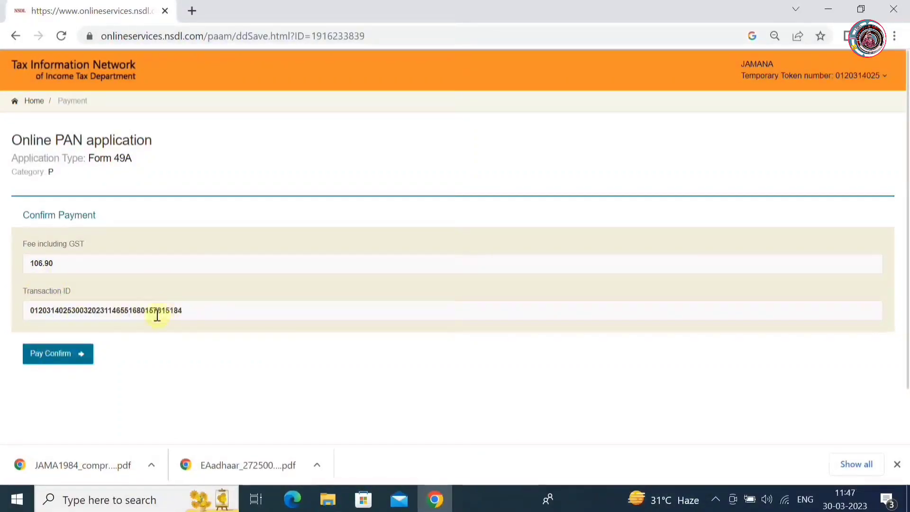
click(81, 358)
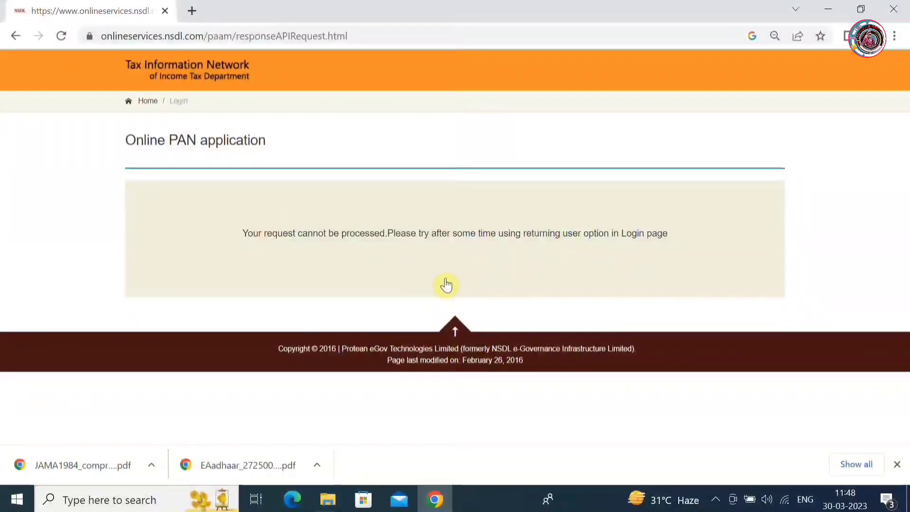
Step: Go back to the Confirm Payment page, check the account dropdown, and open a new tab
click(11, 38)
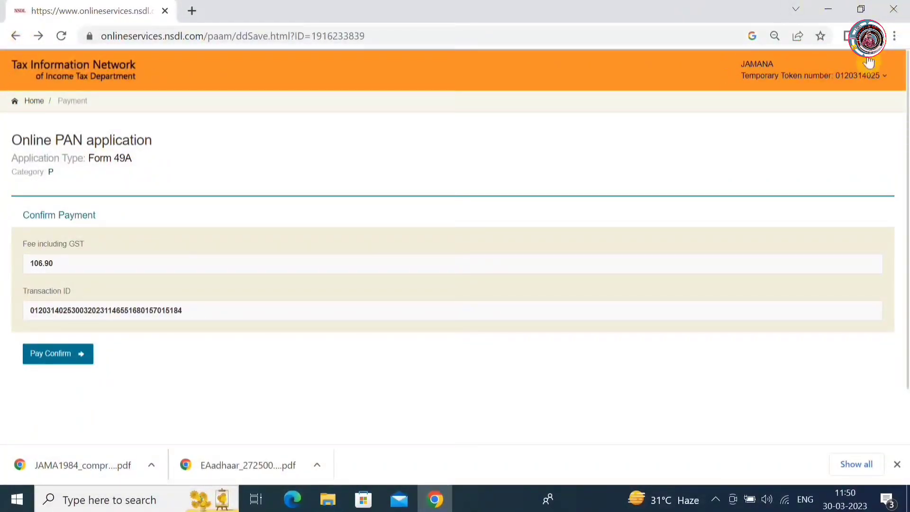
click(884, 82)
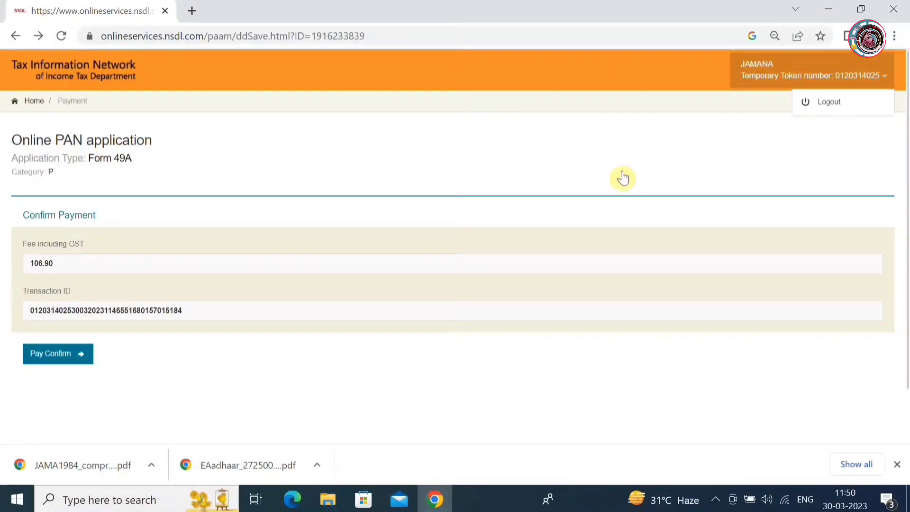
click(192, 11)
Step: Find the NSDL Online PAN application site and open its Continue With Application form
click(363, 113)
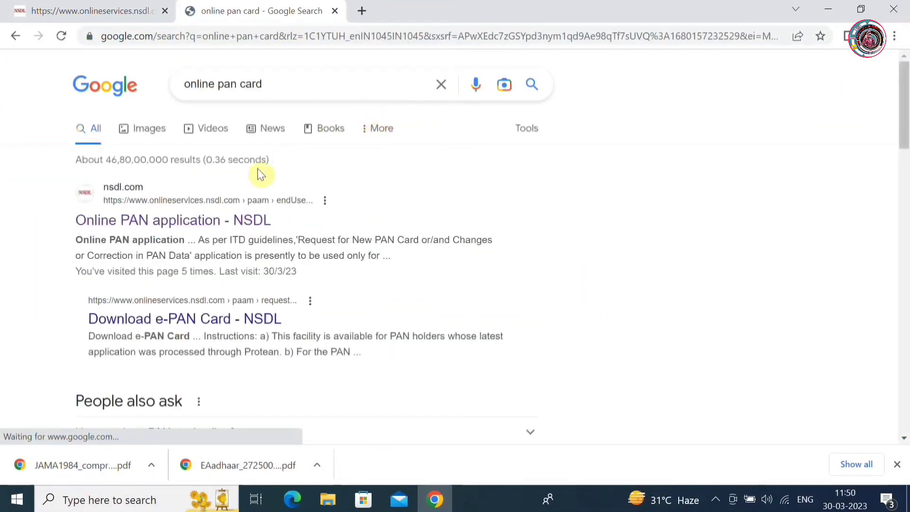
click(212, 218)
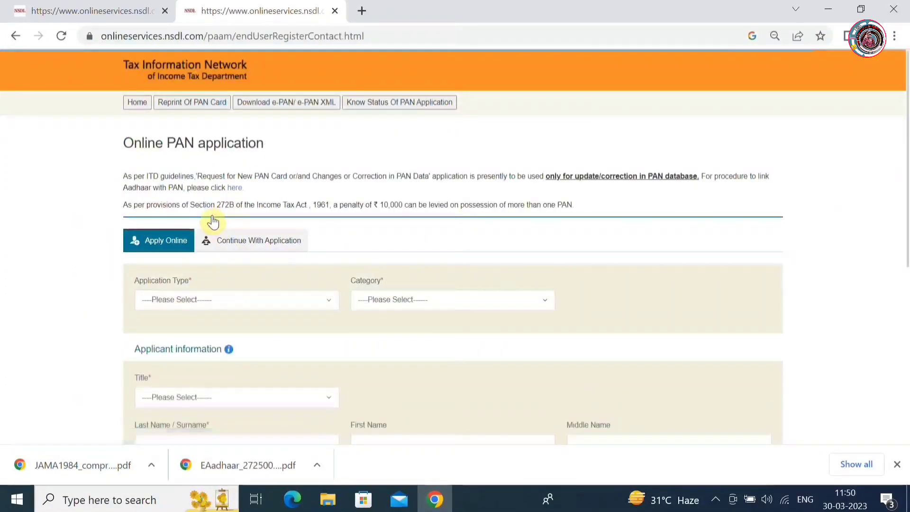
click(227, 251)
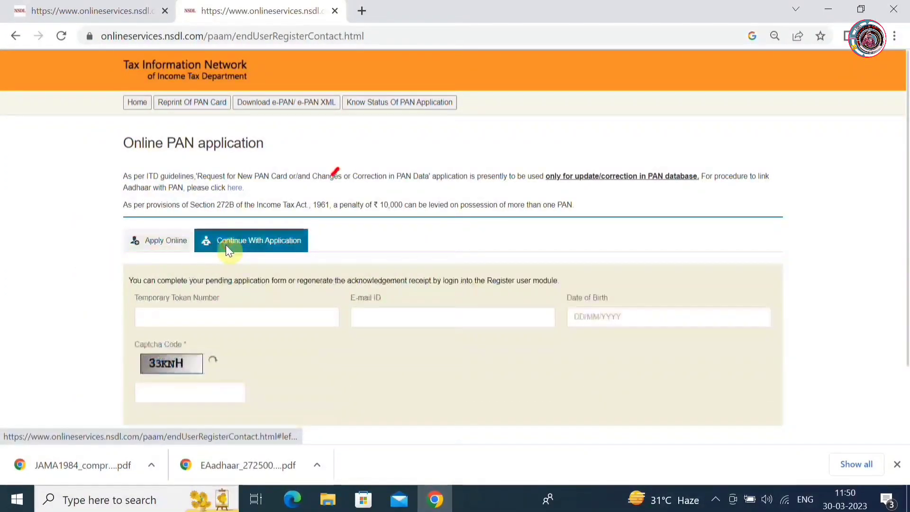
Step: Log back in with the temporary token number, e-mail ID, date of birth and captcha
click(222, 319)
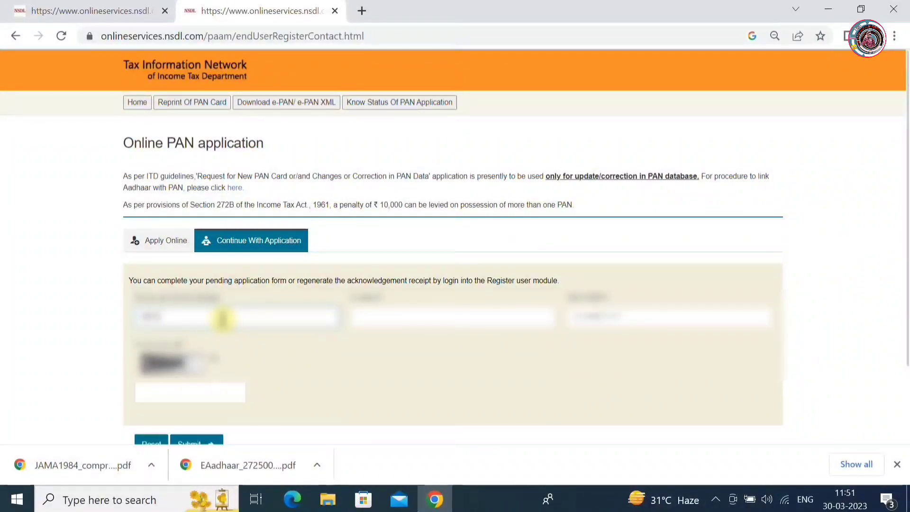
key(BackSpace)
key(BackSpace)
text(...)
click(433, 322)
text(...)
click(599, 317)
click(209, 396)
text(3395)
scroll(209, 396, down, 1)
click(210, 374)
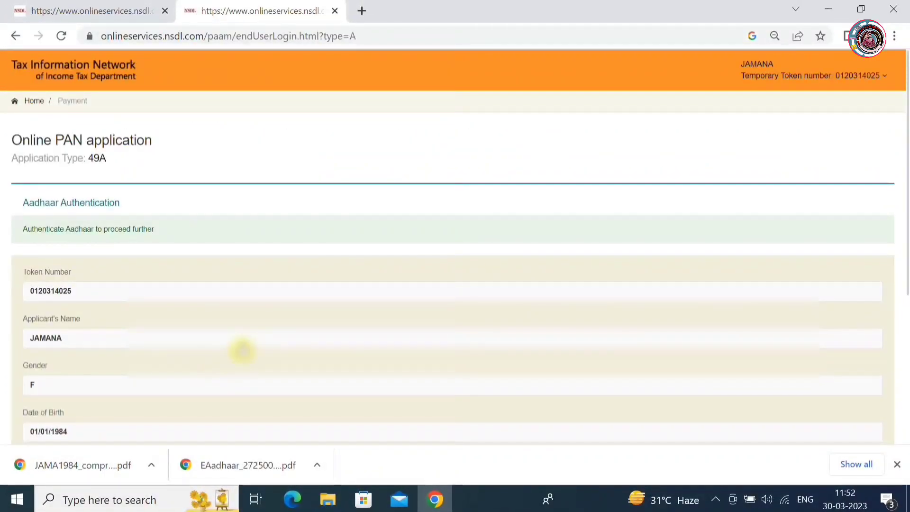
Step: Accept the Aadhaar consent declaration and start Aadhaar authentication of the application
scroll(255, 329, down, 1)
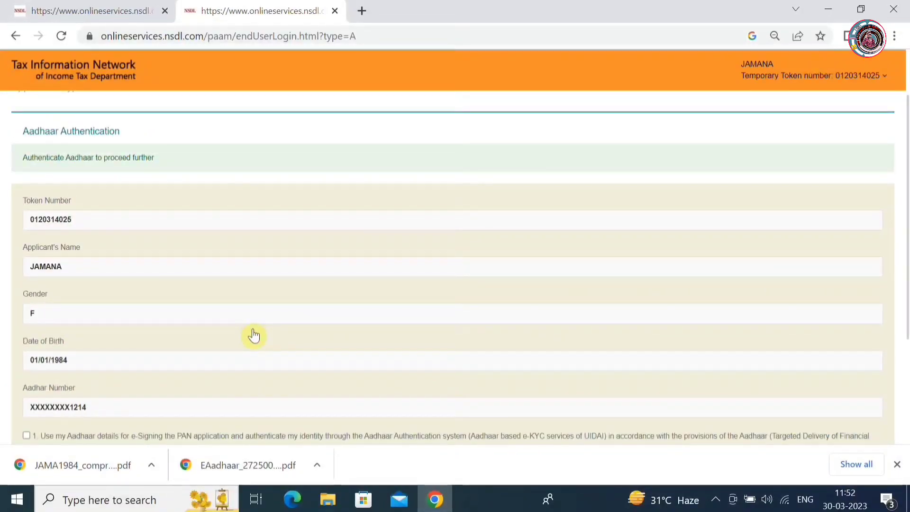
scroll(254, 335, down, 3)
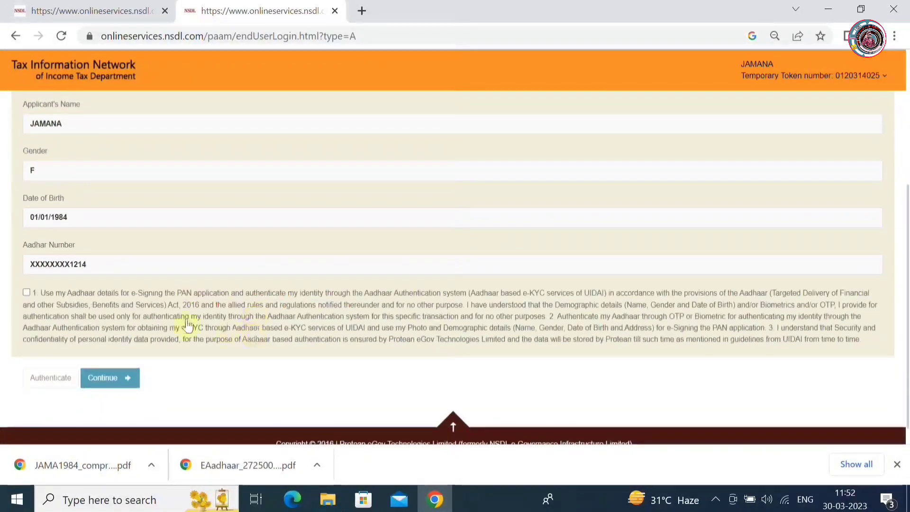
click(27, 294)
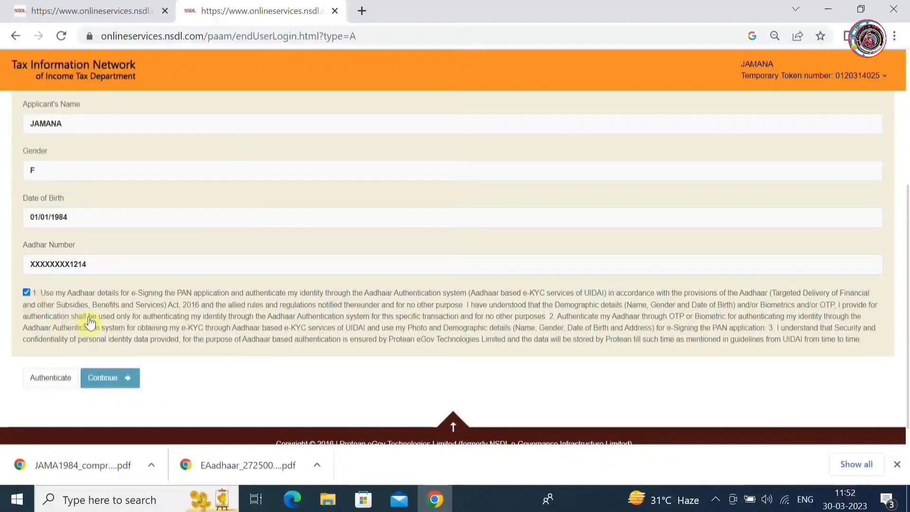
scroll(90, 320, up, 2)
scroll(91, 317, down, 1)
scroll(91, 317, up, 1)
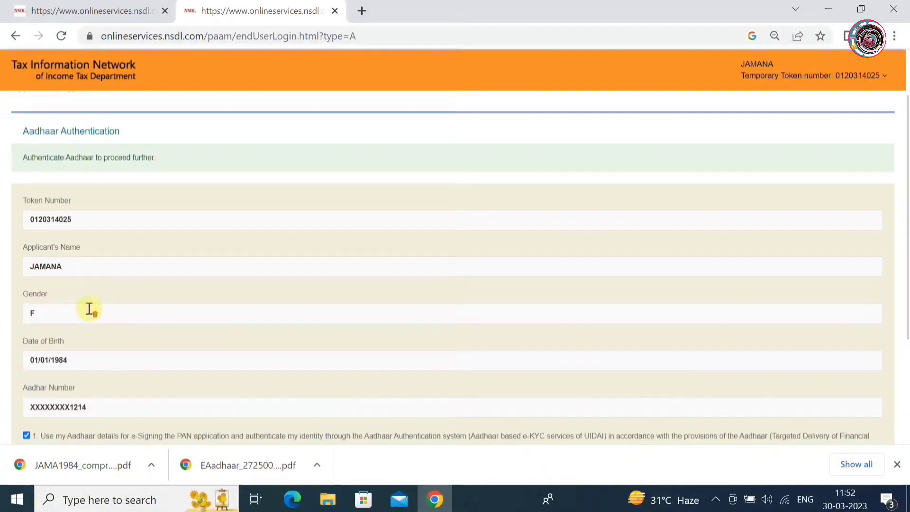
scroll(91, 378, down, 1)
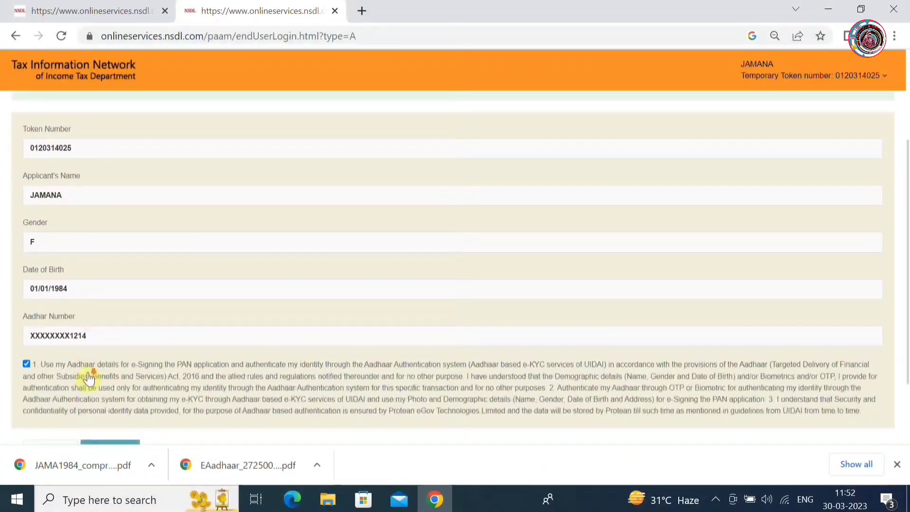
scroll(105, 365, down, 1)
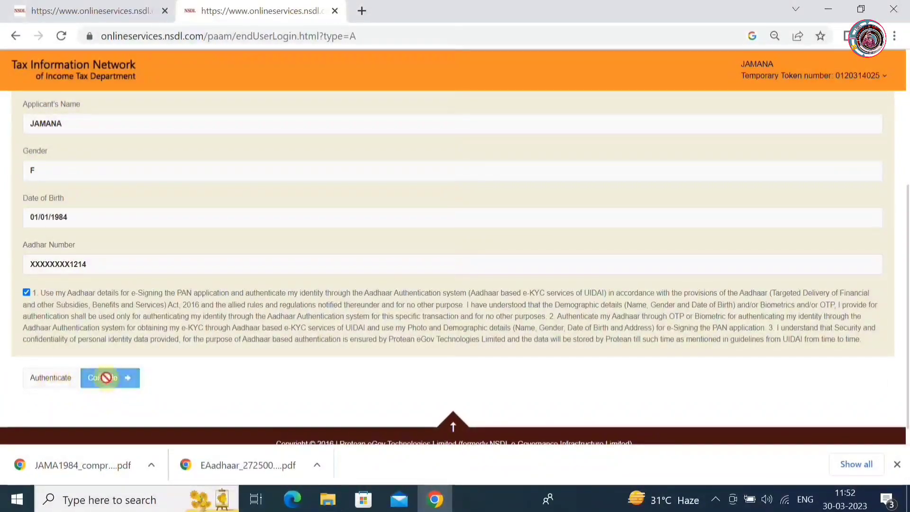
click(52, 378)
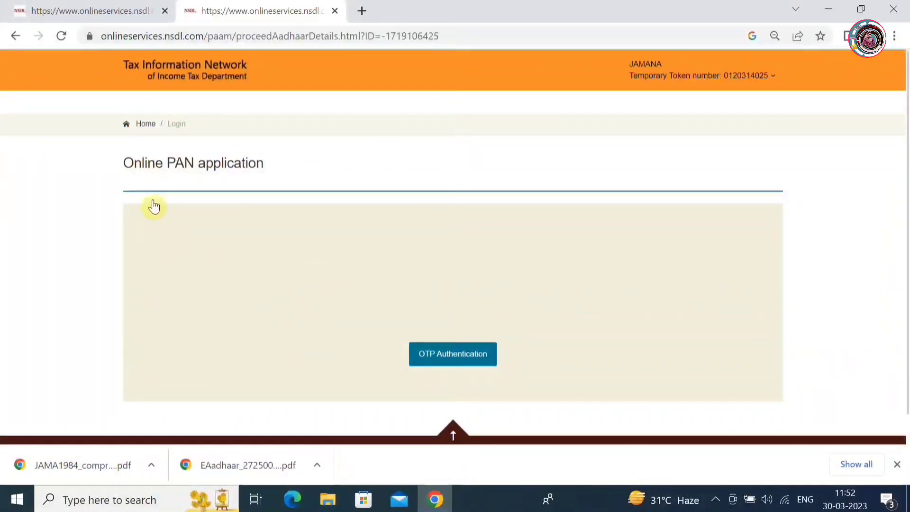
scroll(322, 204, down, 1)
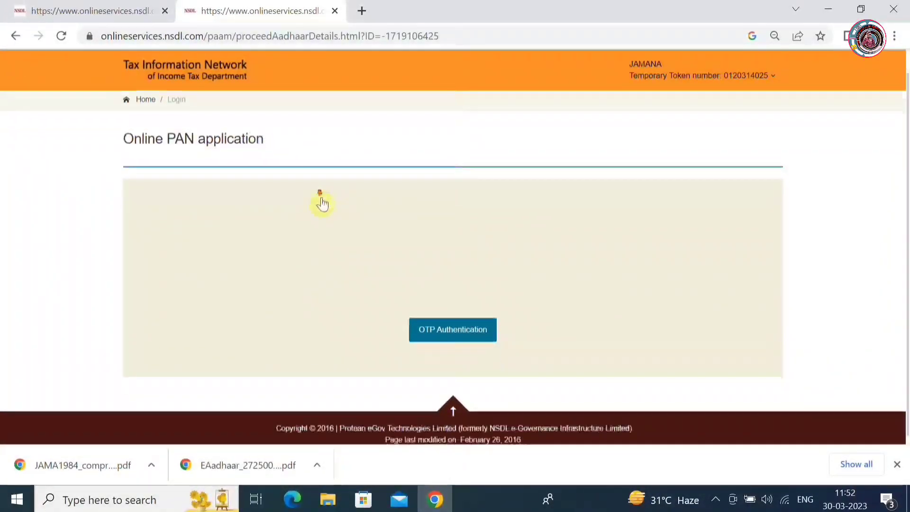
Step: Choose OTP authentication and enter the one-time password received on the registered mobile
click(456, 321)
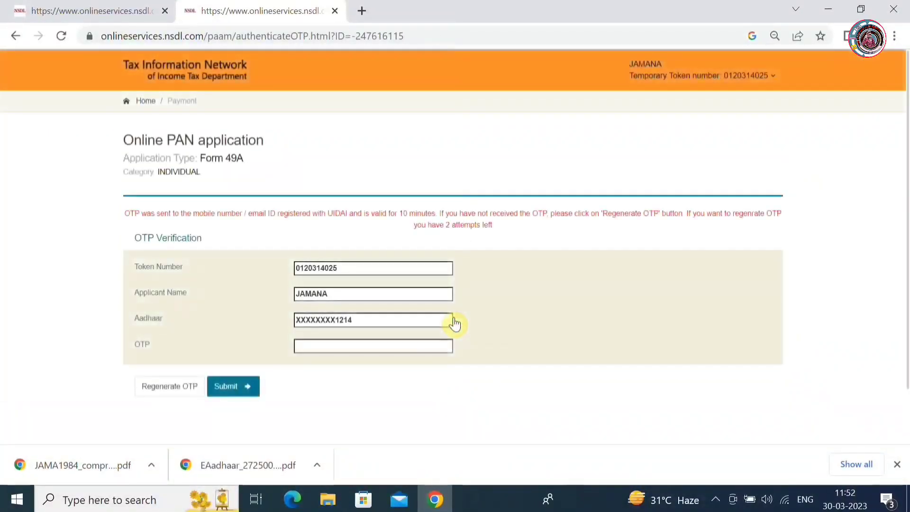
click(374, 350)
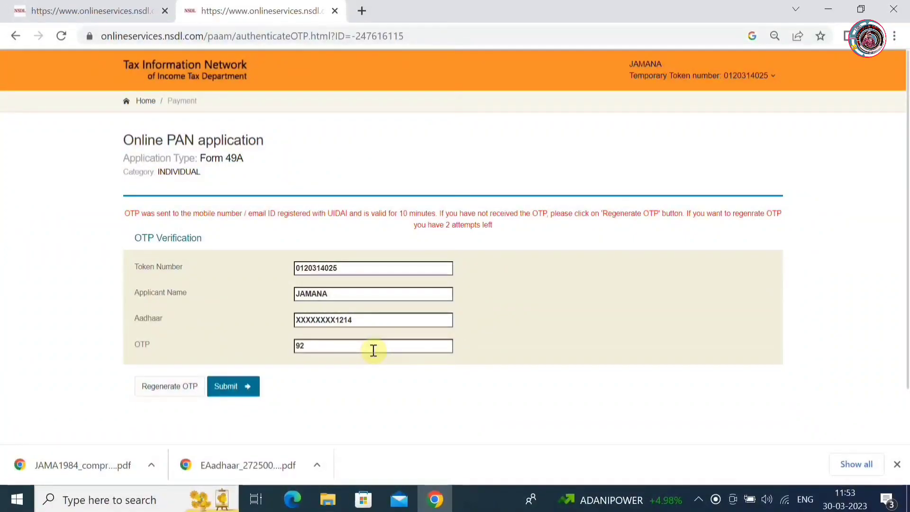
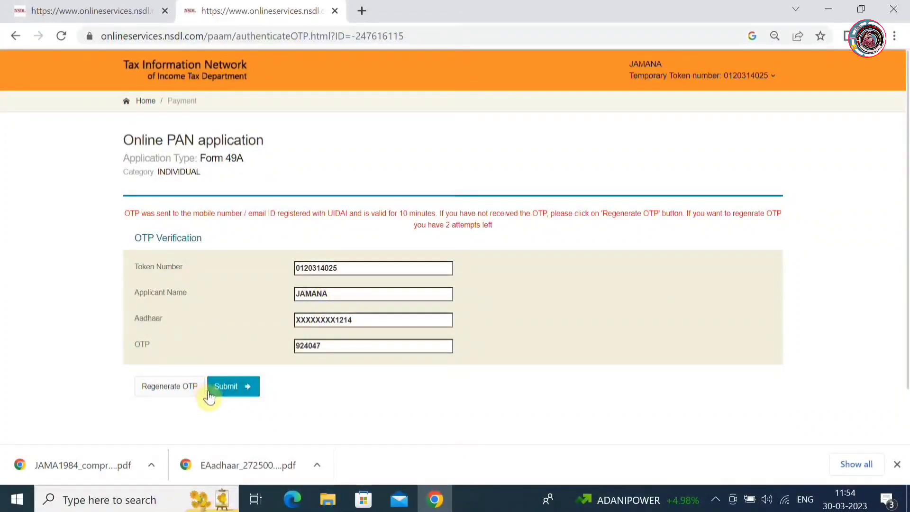
Step: Submit the OTP, continue to eSign, enter the Aadhaar/VID and request the e-sign OTP
click(231, 395)
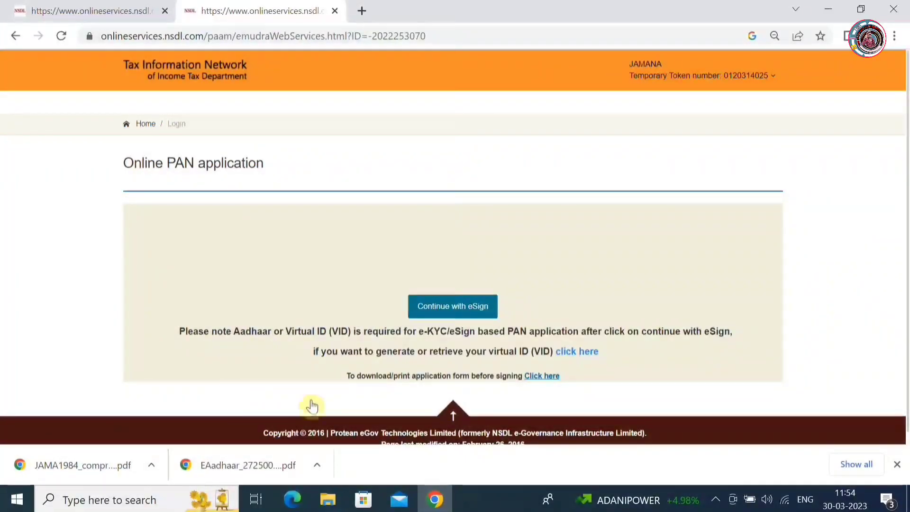
click(452, 306)
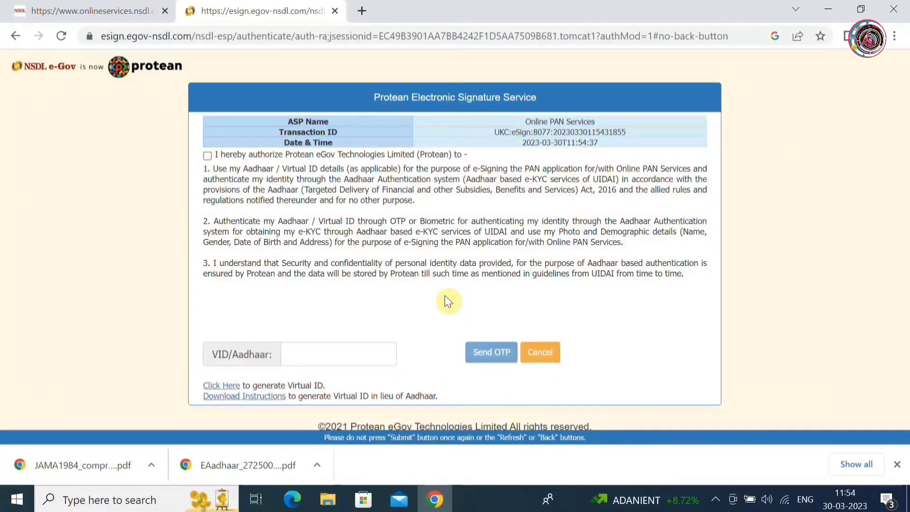
click(364, 351)
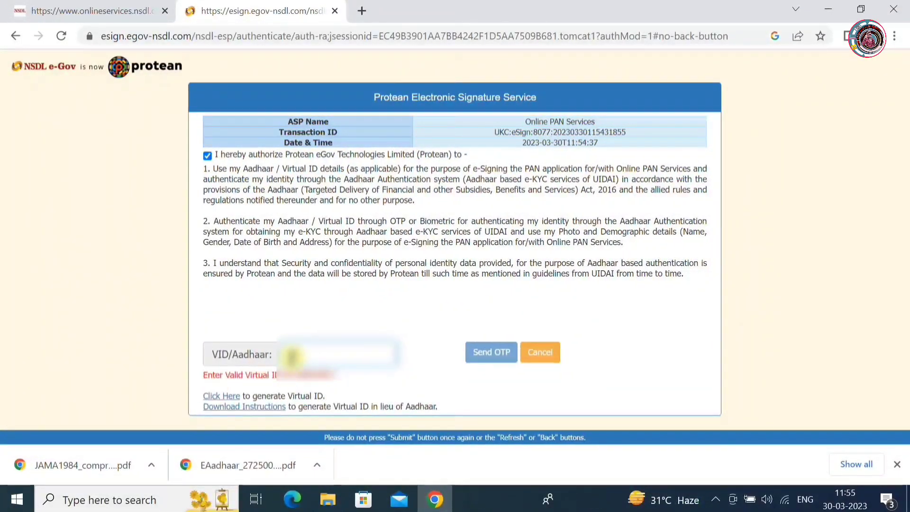
text(••••)
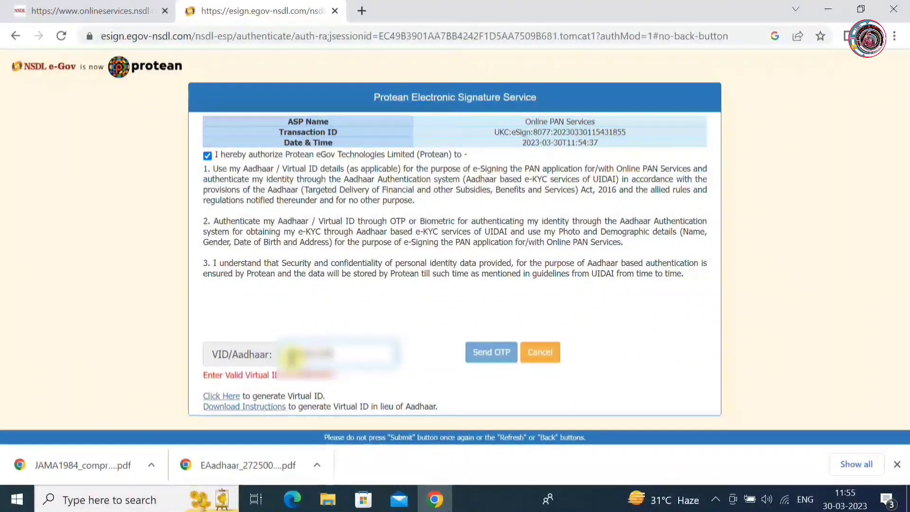
text(•••)
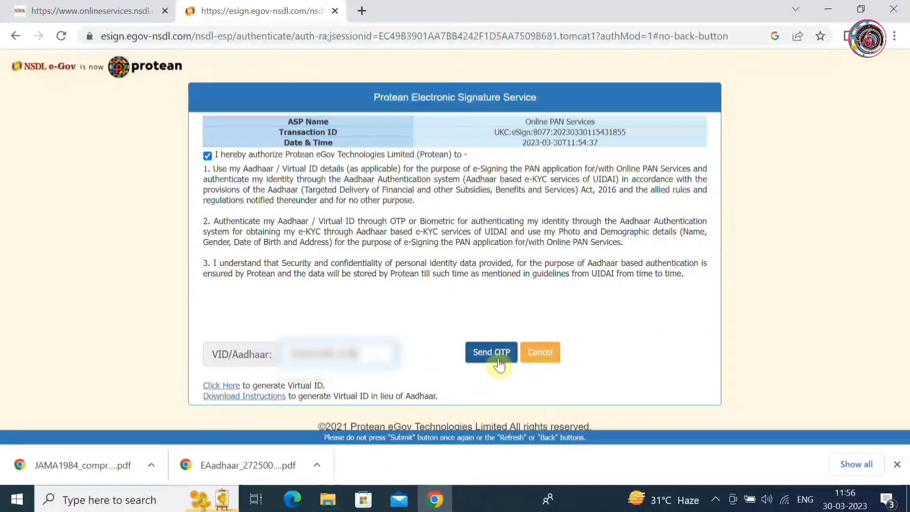
click(498, 364)
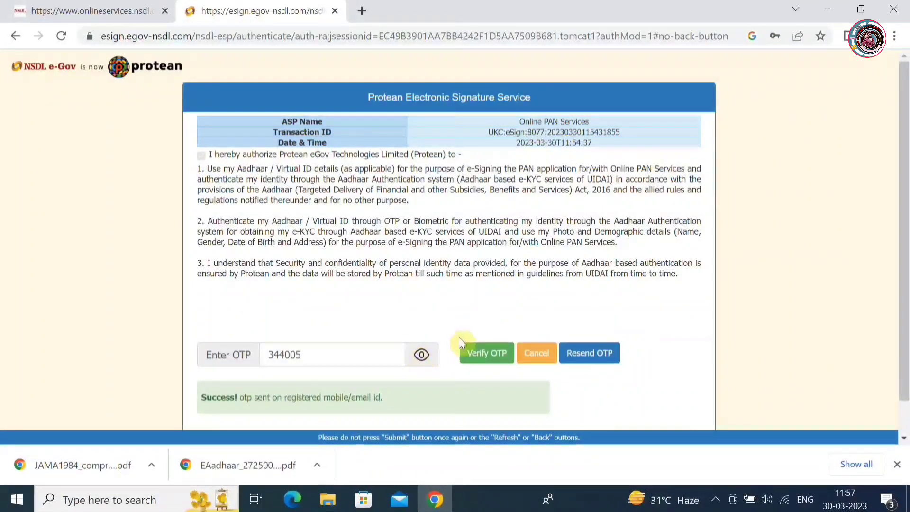
Step: Verify the e-sign OTP and enter the date of birth as the acknowledgement PDF password
click(481, 354)
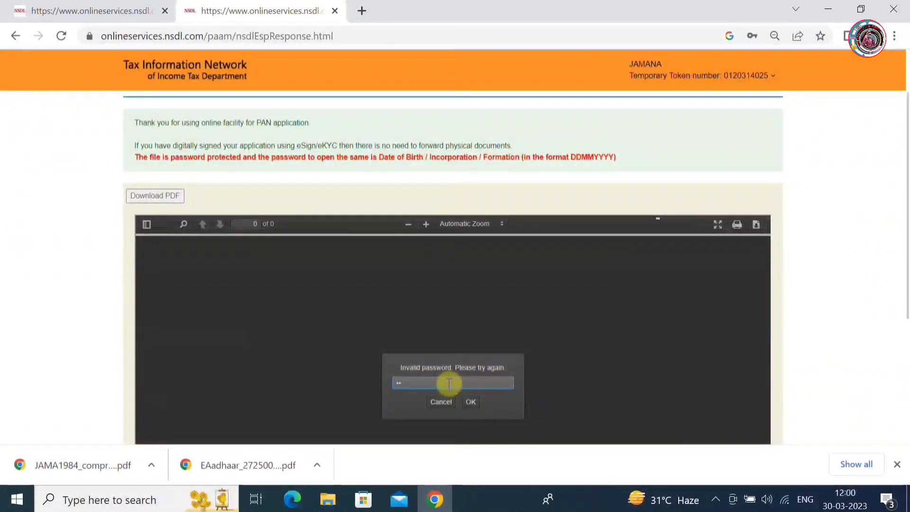
text(•)
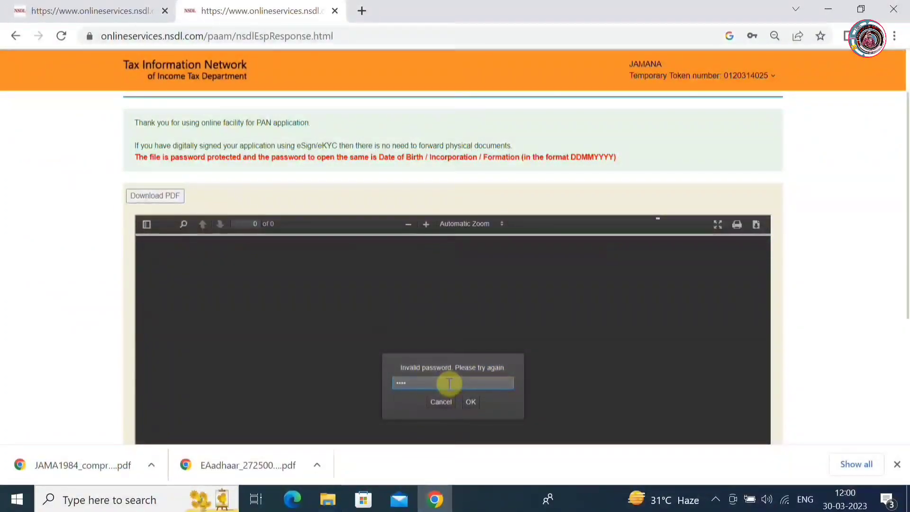